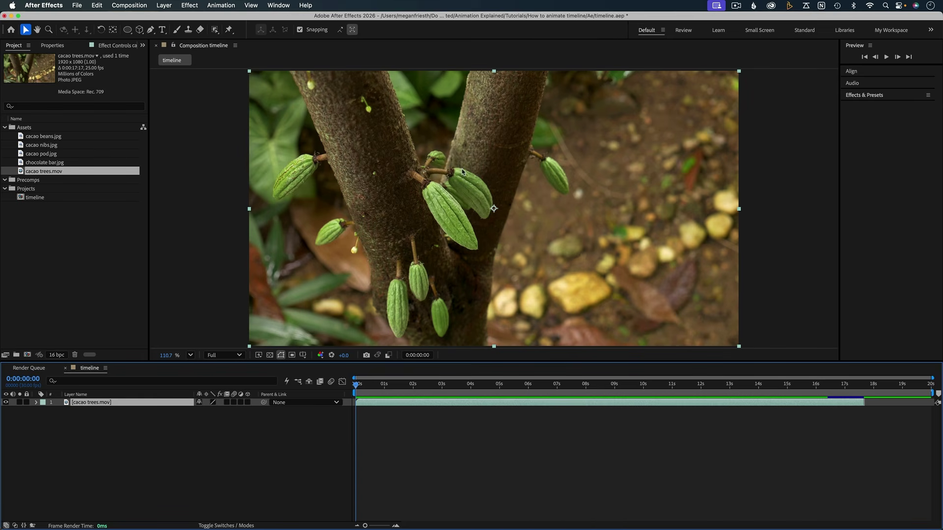
Trim the start of the cacao trees layer to 0:00:06:07 and slide the layer back to the composition's start
click(460, 385)
drag(461, 386, 536, 395)
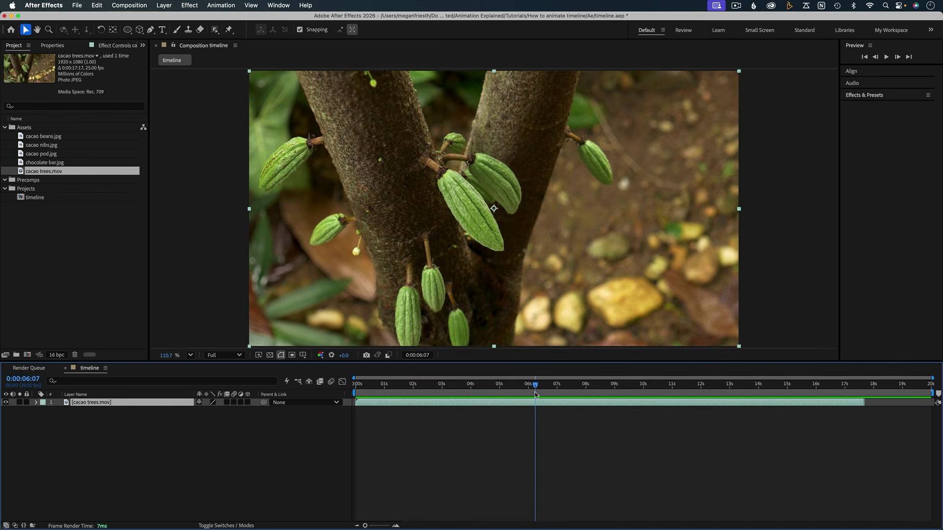
drag(355, 402, 535, 409)
drag(603, 405, 331, 389)
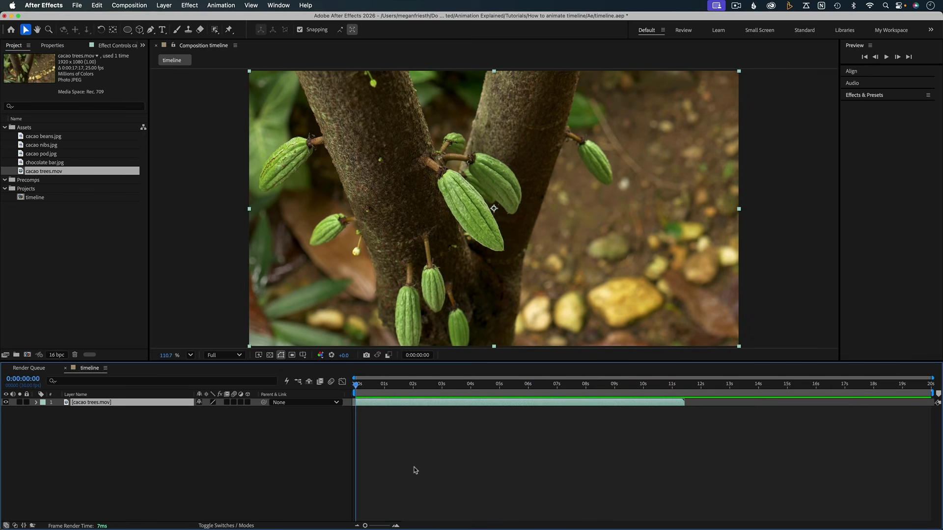
Draw a circular mask with the Ellipse tool around the central cacao pods on the cacao trees layer
click(129, 31)
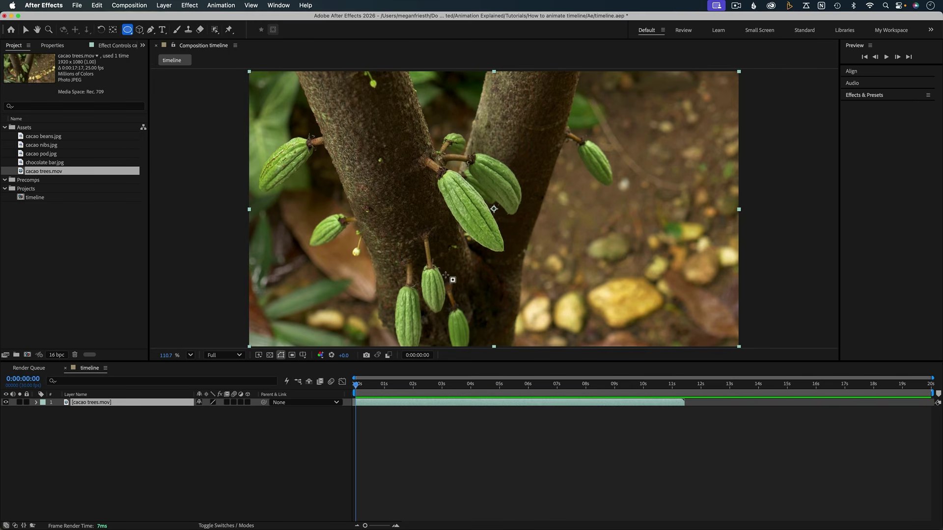
mouse_move(415, 131)
mouse_down()
mouse_move(543, 237)
mouse_move(555, 263)
mouse_up()
key(shift)
key(v)
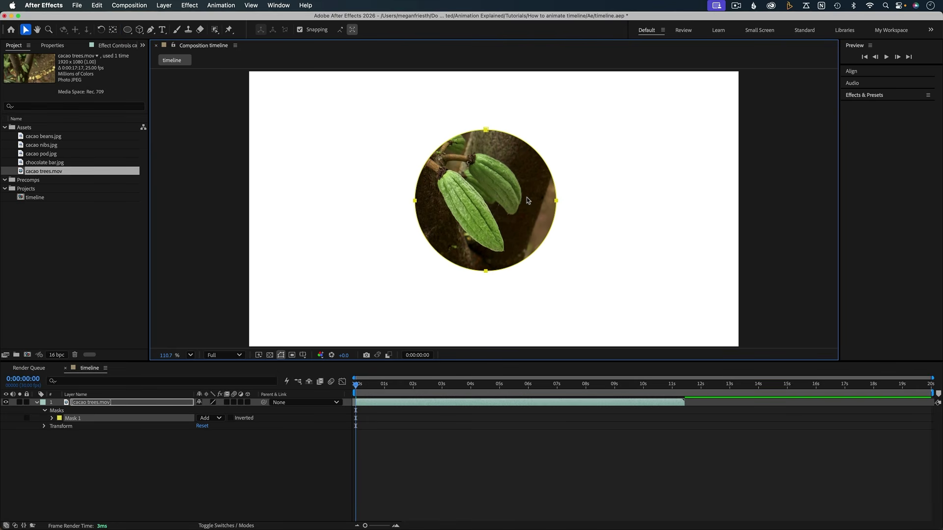
Show the title/action safe guides, then slightly enlarge the circular mask and centre it horizontally in the composition
key(apostrophe)
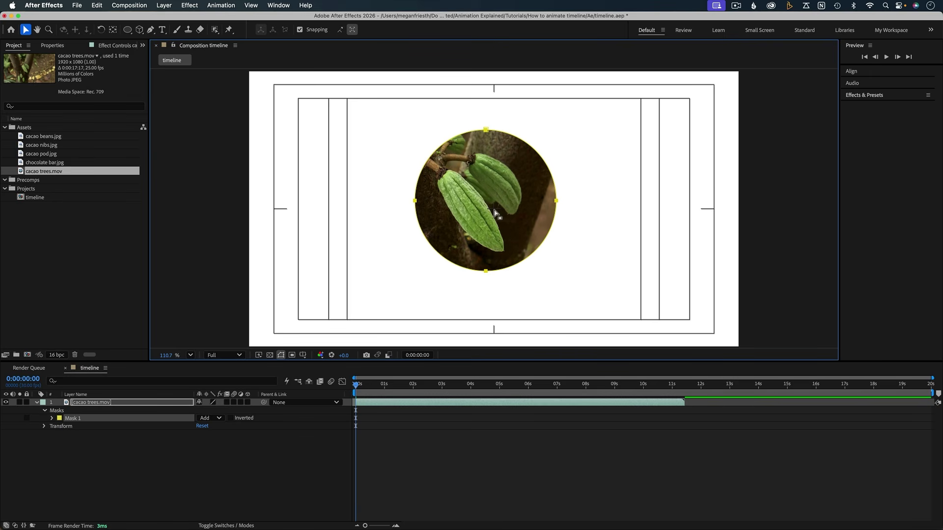
click(456, 402)
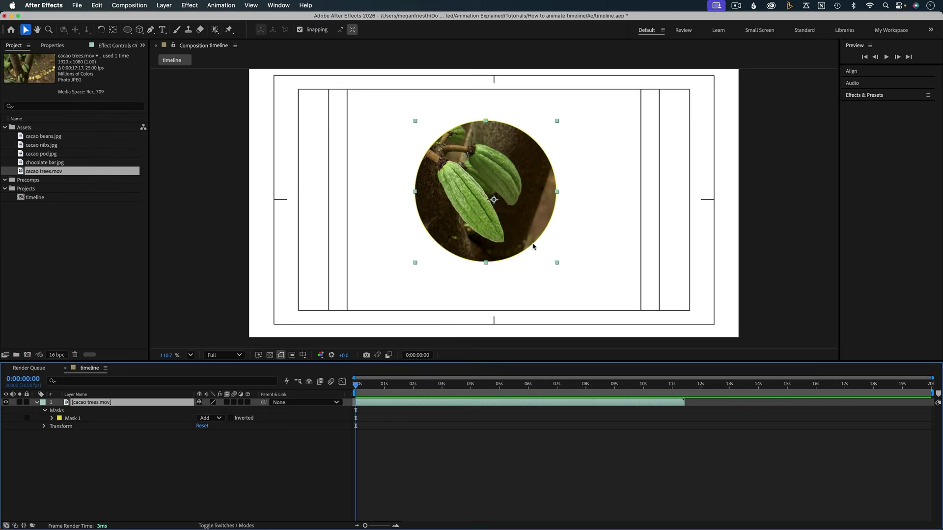
double_click(533, 247)
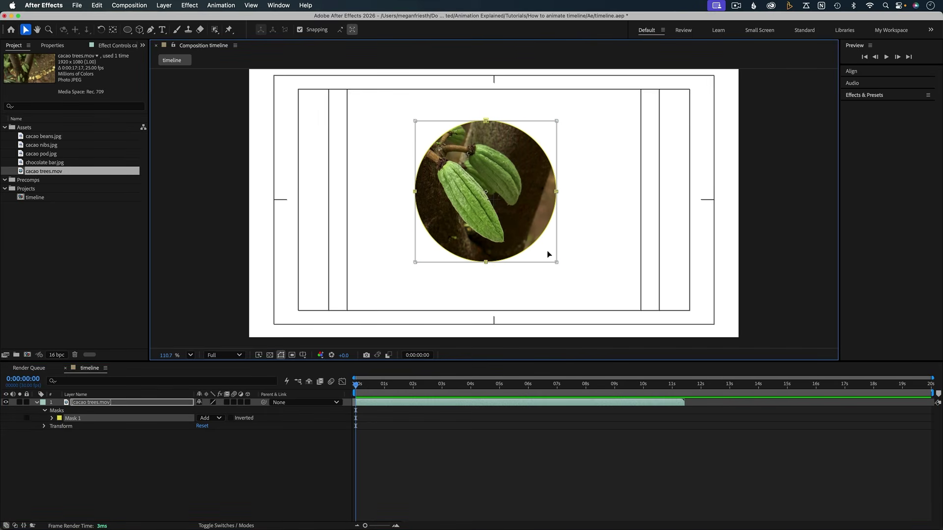
drag(557, 263, 563, 270)
mouse_move(564, 217)
mouse_down()
mouse_move(557, 237)
mouse_move(557, 229)
mouse_up()
key(F2)
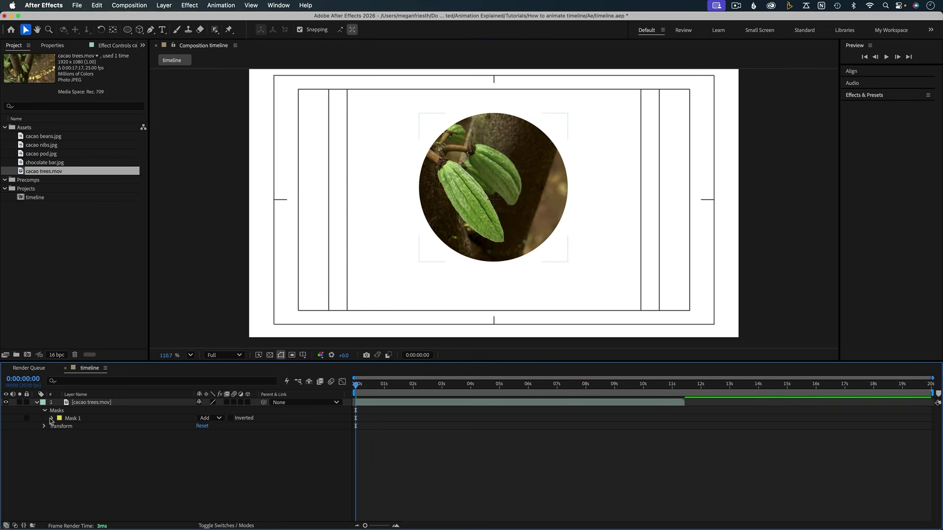
Set a Mask Path keyframe for Mask 1 at 0:00:02:15
click(51, 419)
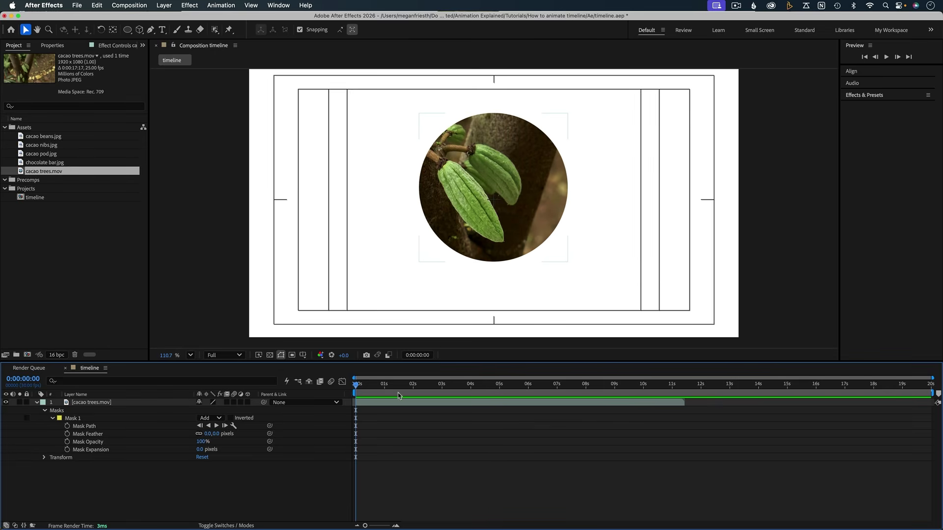
click(426, 387)
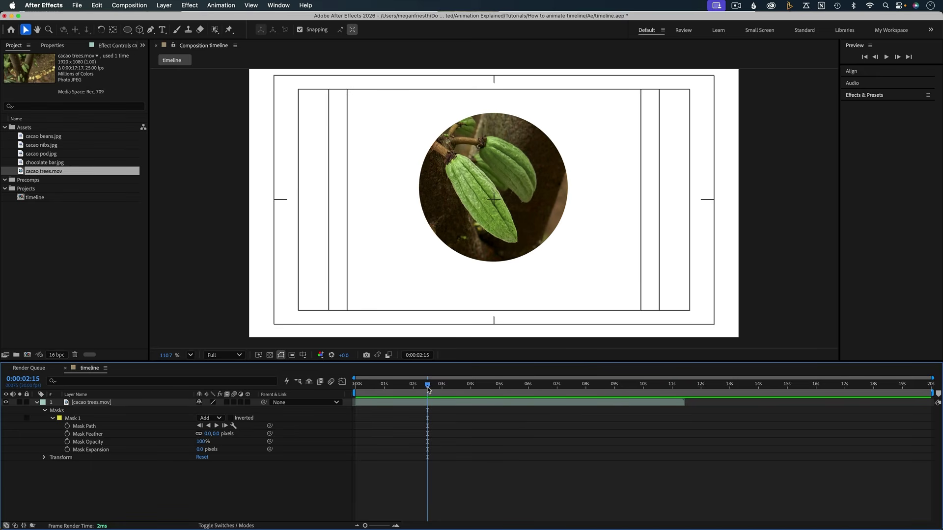
click(67, 426)
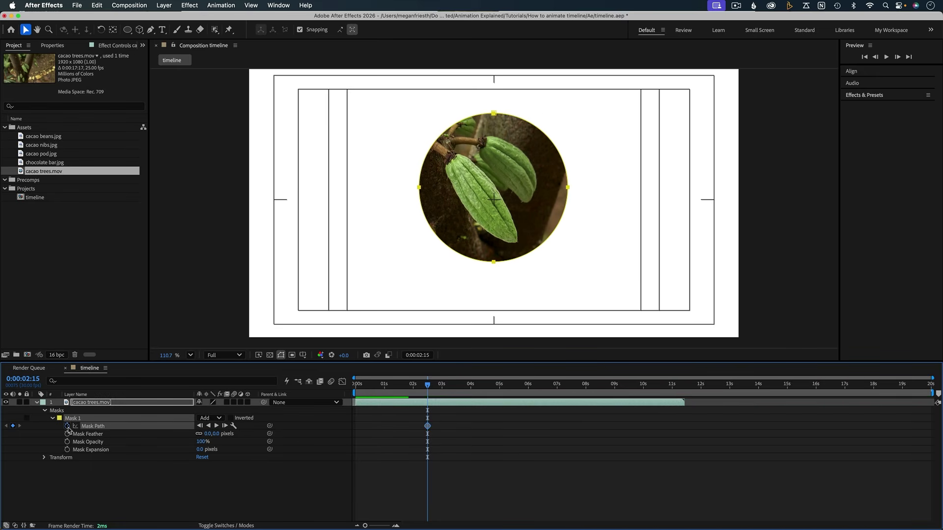
At 0:00:02:00, enlarge the circular mask until it surrounds the entire frame and centre it on the composition
click(414, 387)
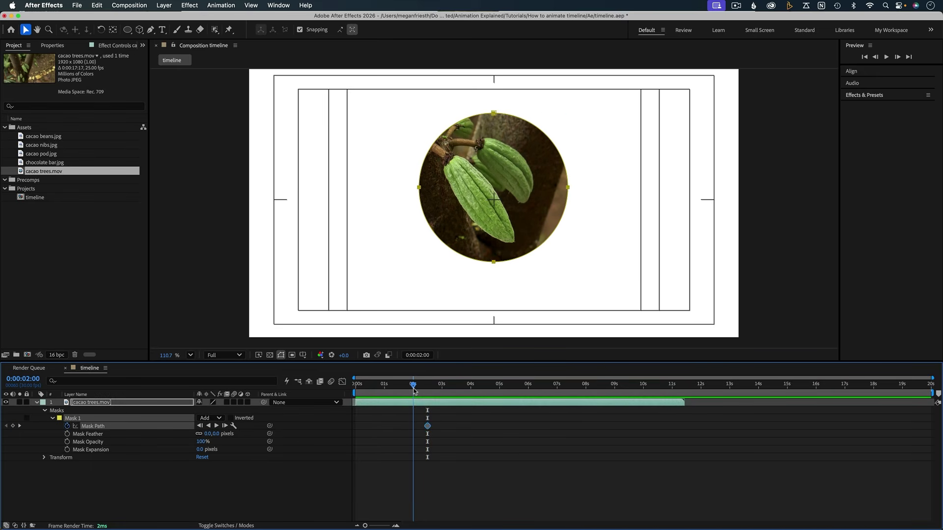
click(503, 258)
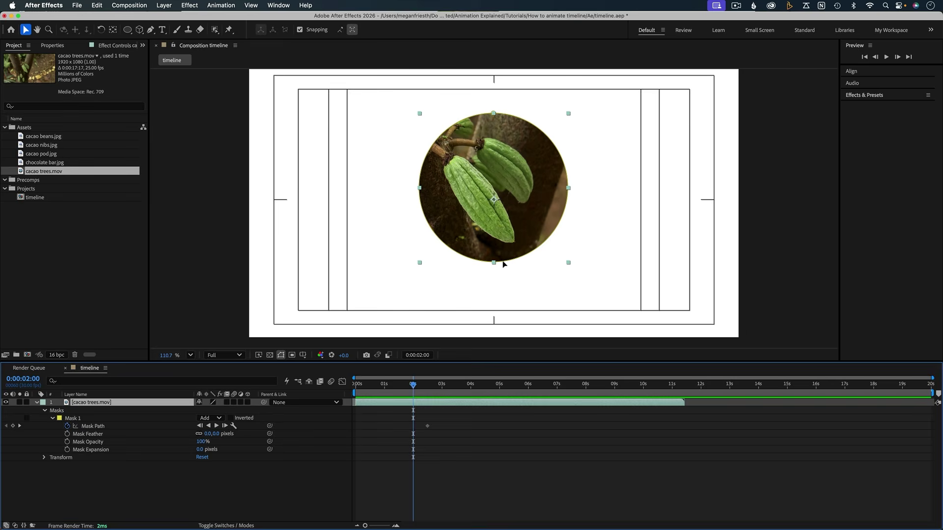
double_click(503, 264)
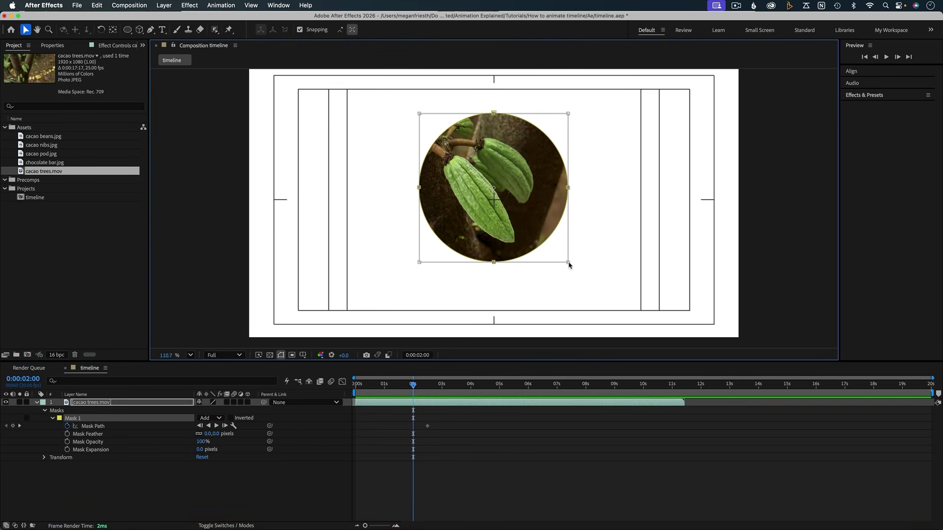
drag(569, 266, 789, 396)
drag(420, 118, 275, 5)
key(shift+super+minus)
key(shift+super+minus)
drag(593, 303, 650, 360)
drag(404, 114, 331, 58)
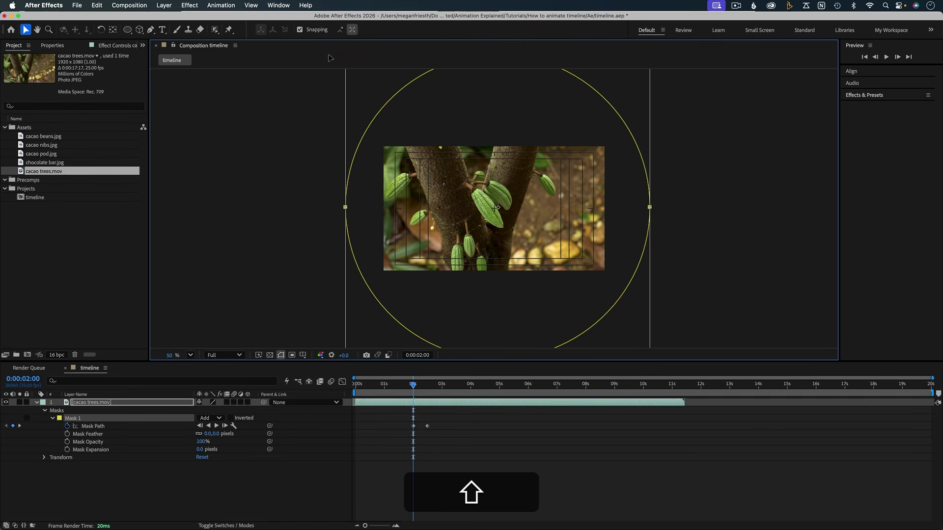
drag(640, 216, 638, 218)
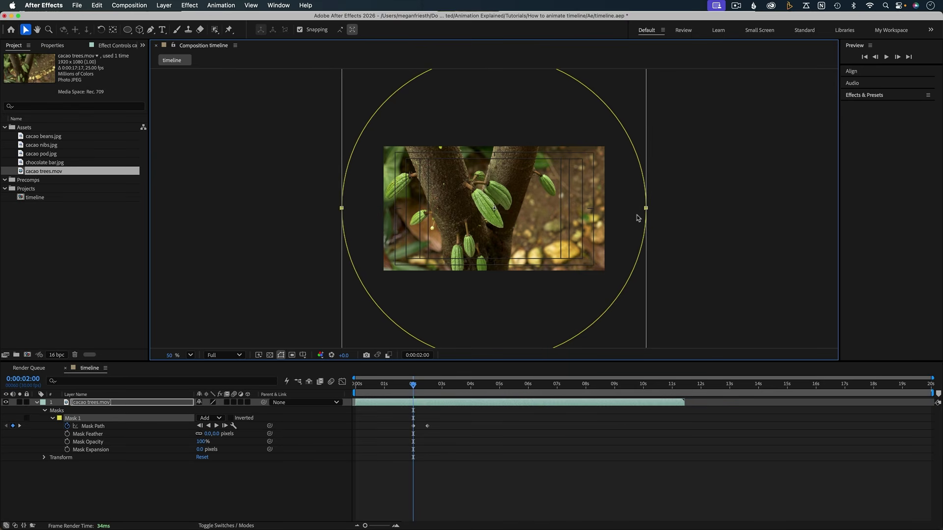
Fit the composition in the viewer and play back the shrinking mask animation
click(190, 355)
click(201, 172)
click(478, 474)
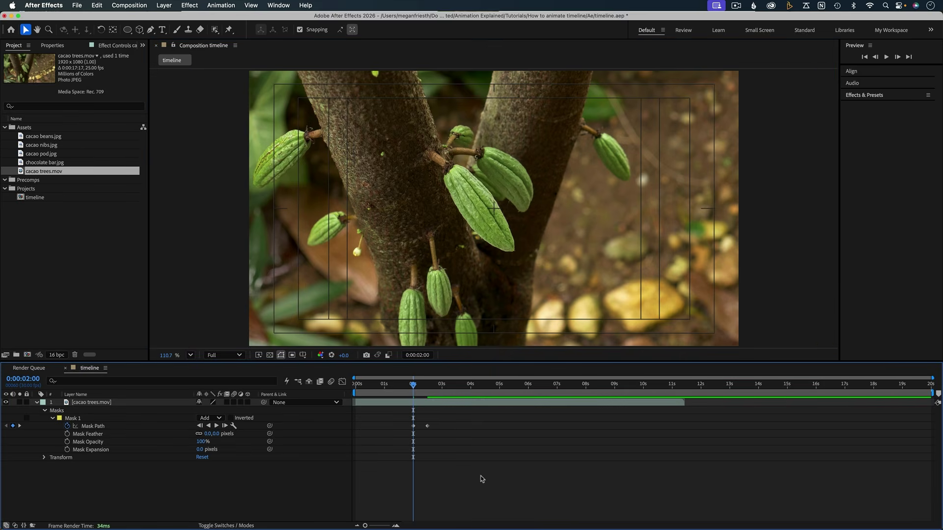
key(space)
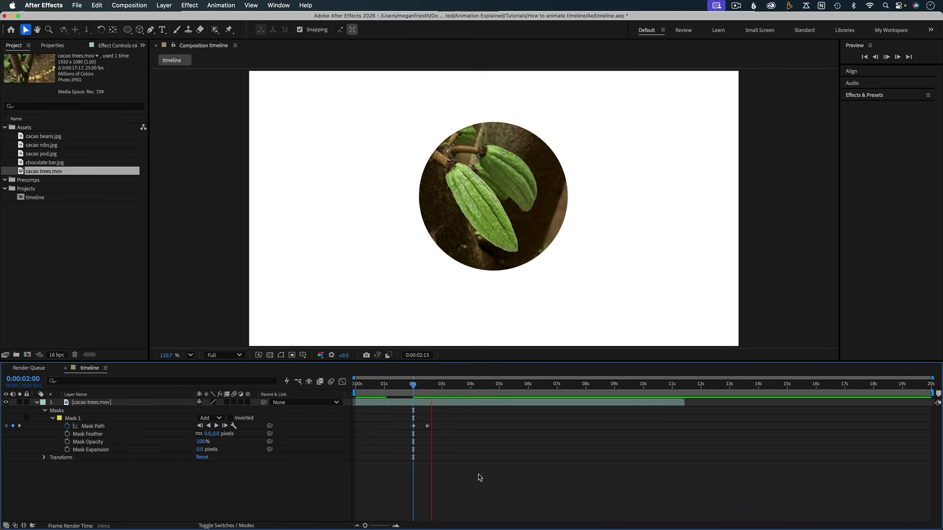
key(space)
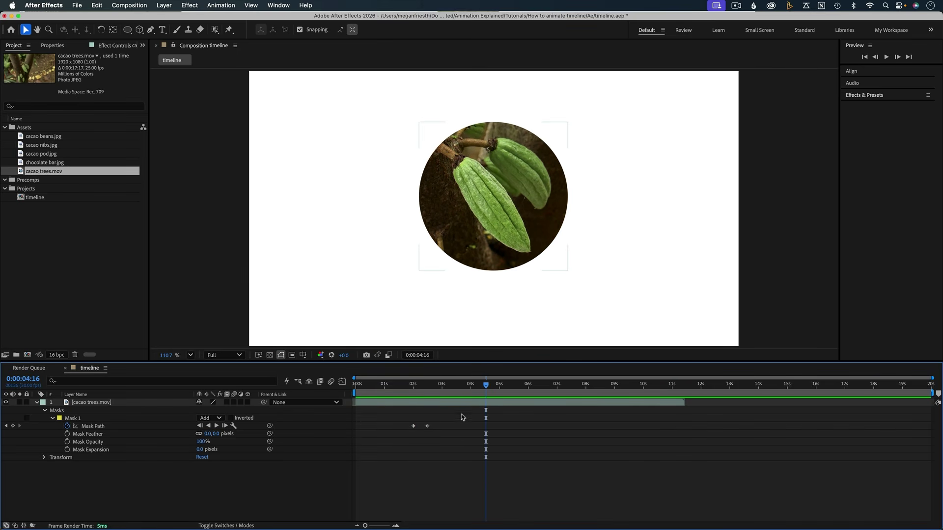
Enable time remapping on the cacao trees layer with the current time at 0:00:02:15
drag(407, 387, 428, 391)
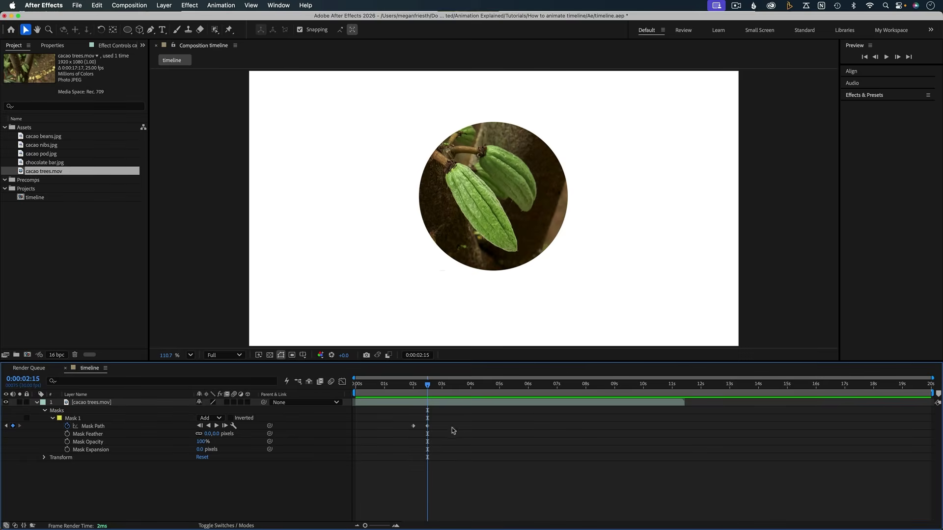
click(425, 404)
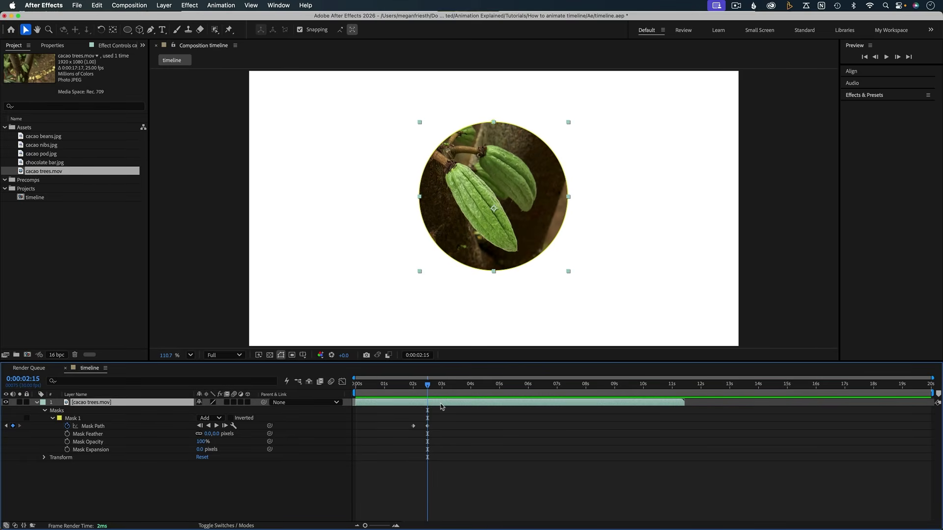
right_click(441, 406)
mouse_move(463, 292)
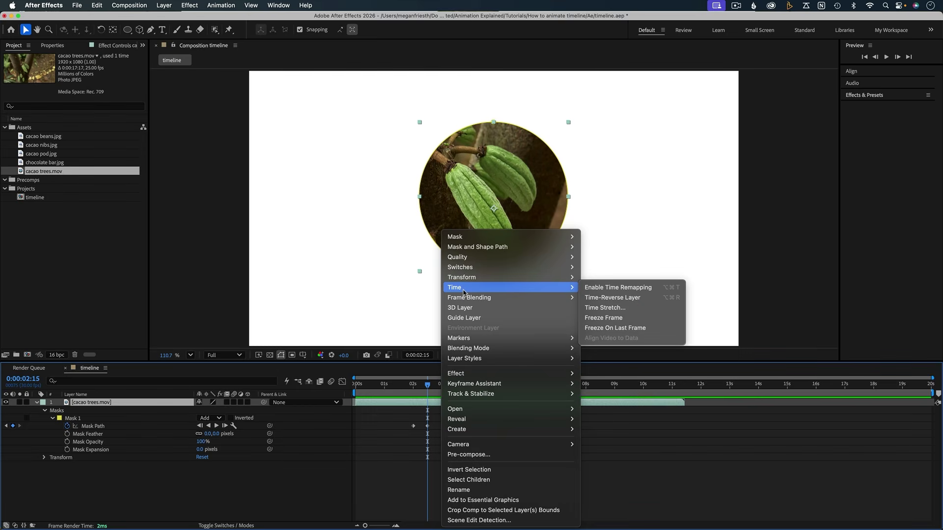
click(620, 292)
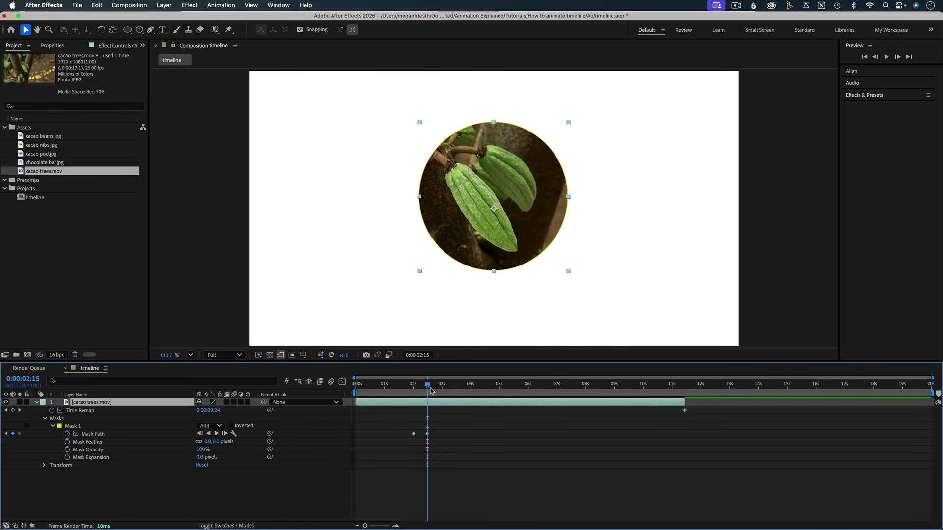
Add a Time Remap keyframe at 0:00:02:15 and delete the one at the layer's end to freeze the footage
click(12, 410)
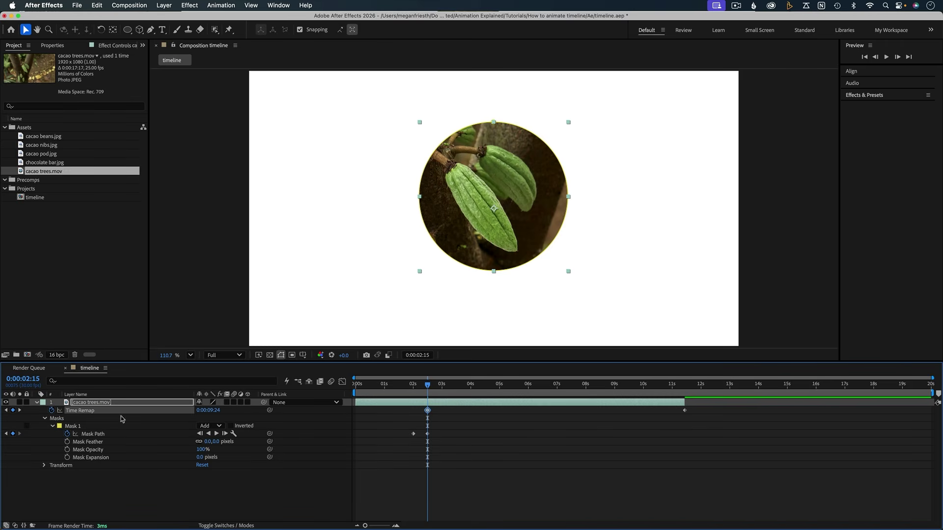
click(684, 411)
key(BackSpace)
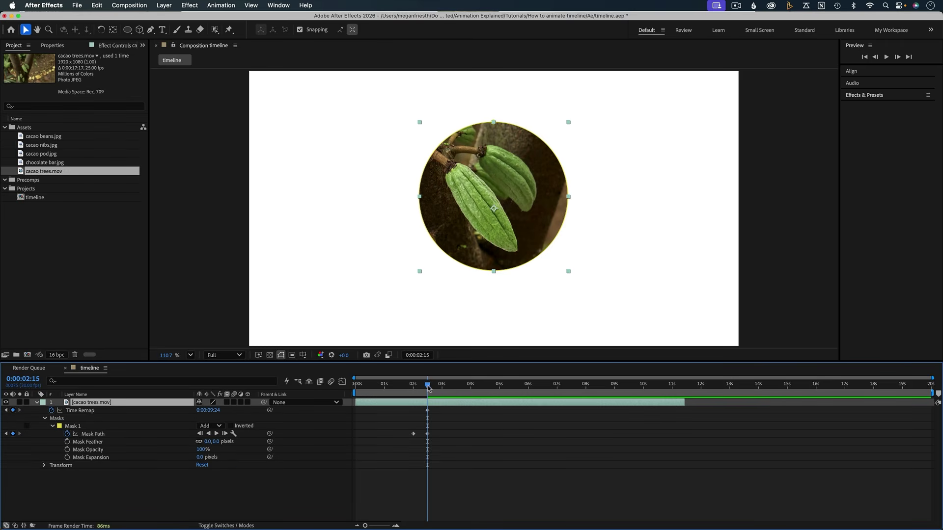
Play the composition from the start to check the freeze frame, and collapse the cacao trees layer's properties
drag(430, 388, 483, 396)
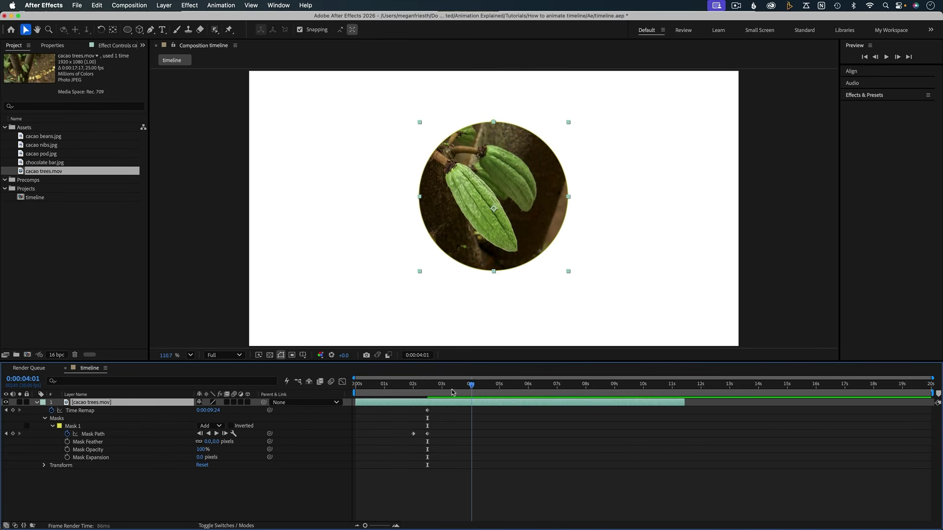
key(Home)
key(space)
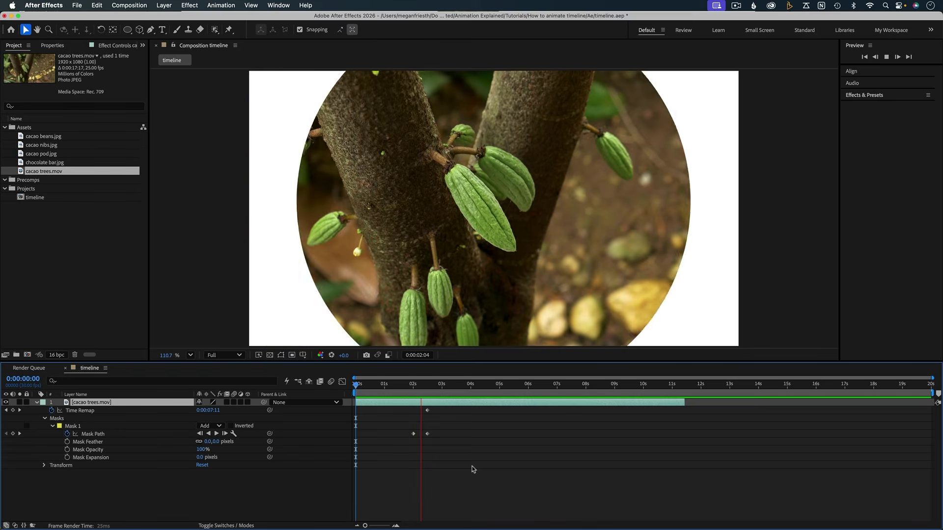
key(space)
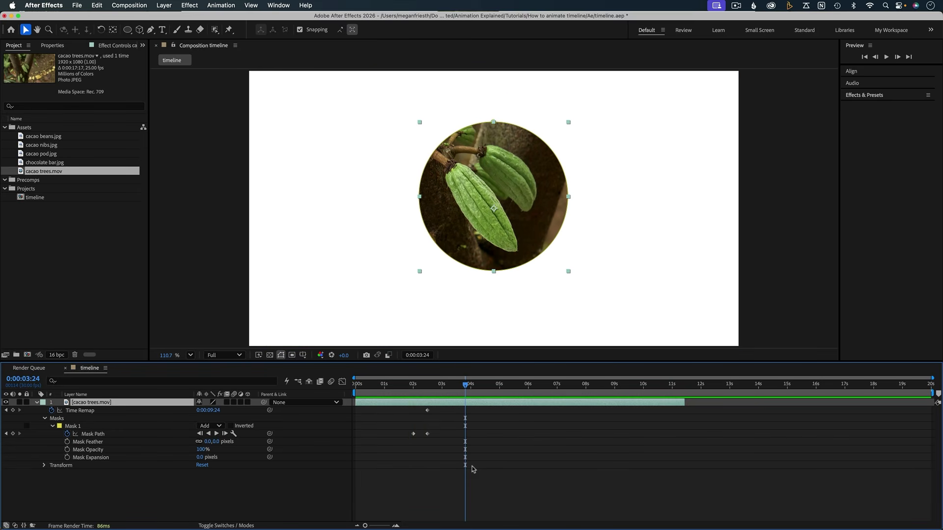
click(472, 469)
key(u)
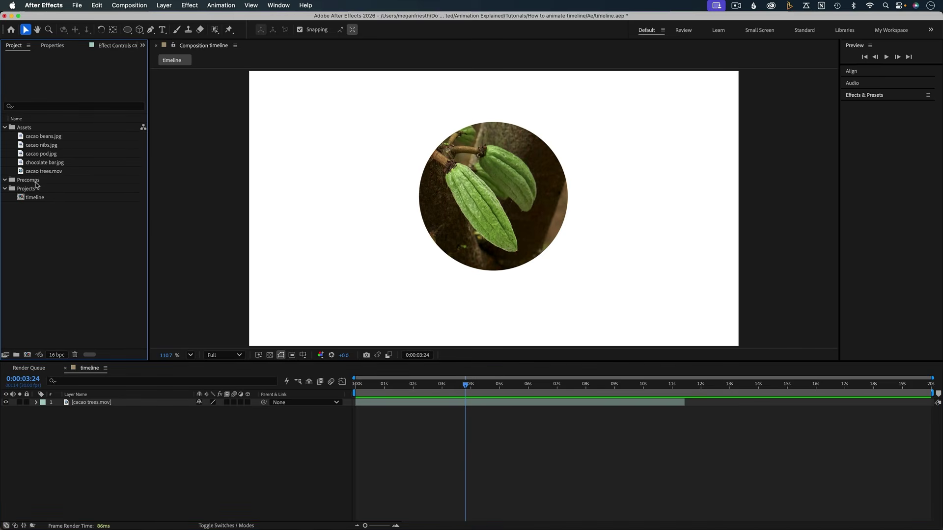
Create a composition named "timeline precomp" in the Precomps folder with its width set to 4000 px
click(32, 180)
click(24, 357)
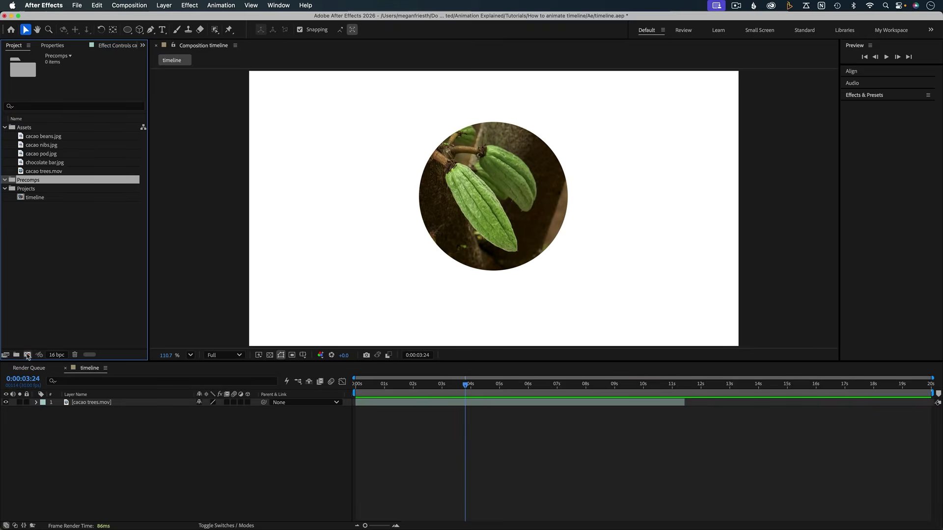
text(timeline preco)
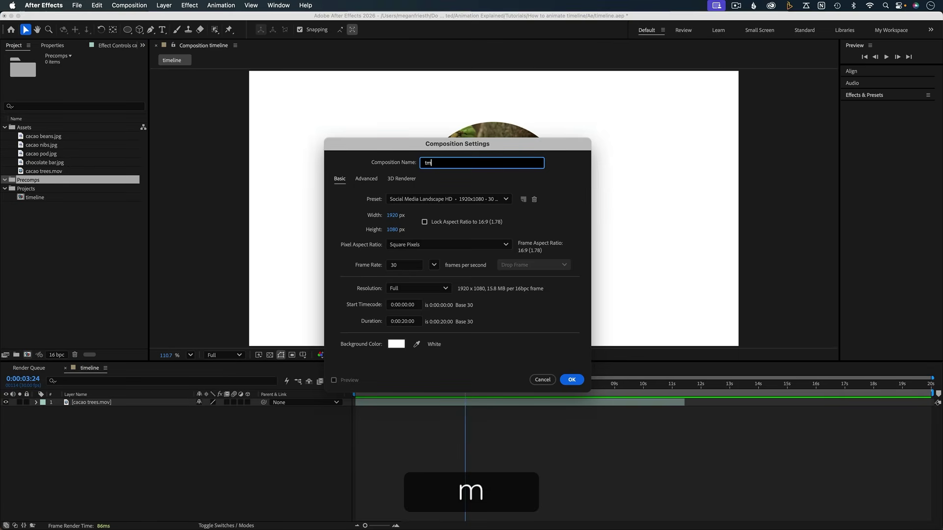
text(mp)
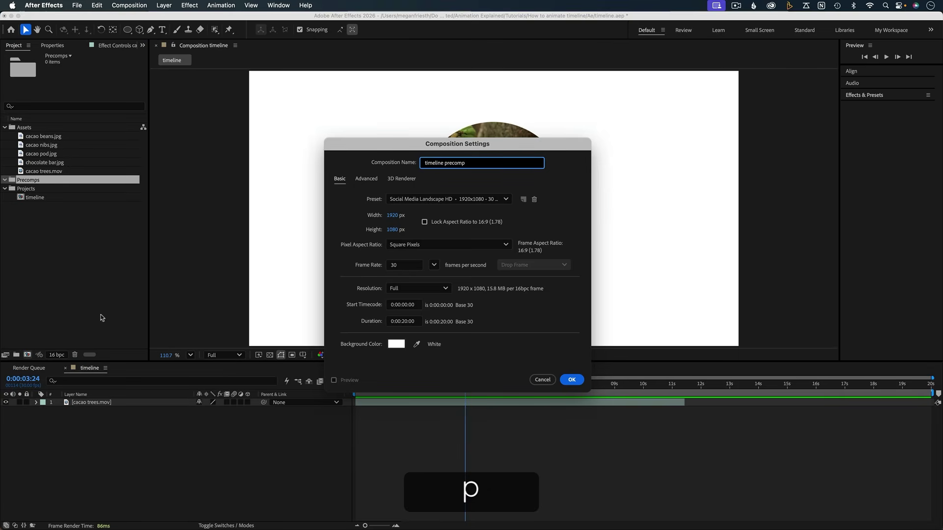
click(392, 215)
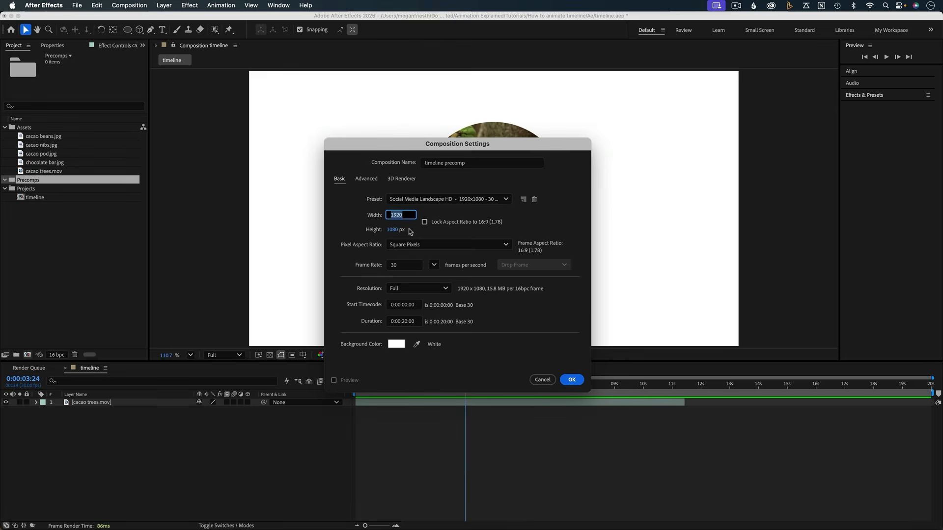
text(4000)
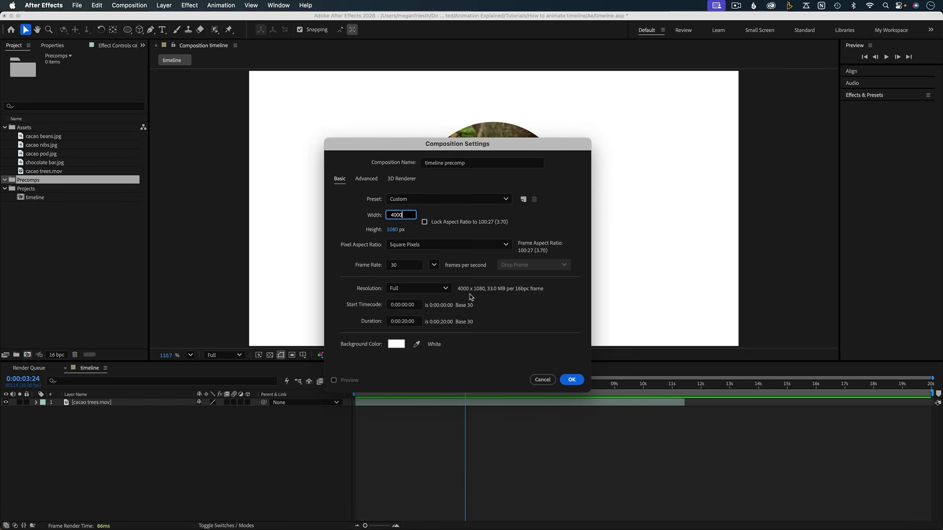
click(571, 380)
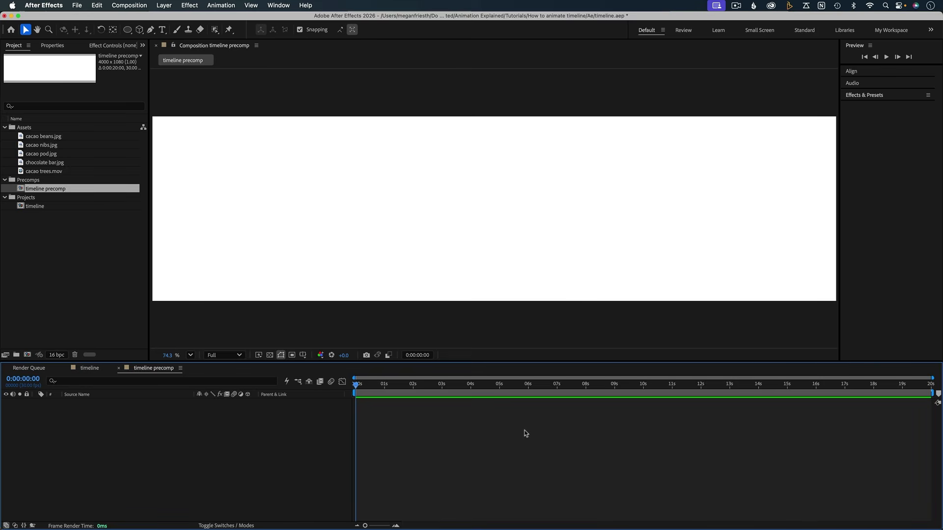
Preview the cacao beans, cacao nibs and cacao pod images in the Assets folder
click(34, 218)
click(42, 138)
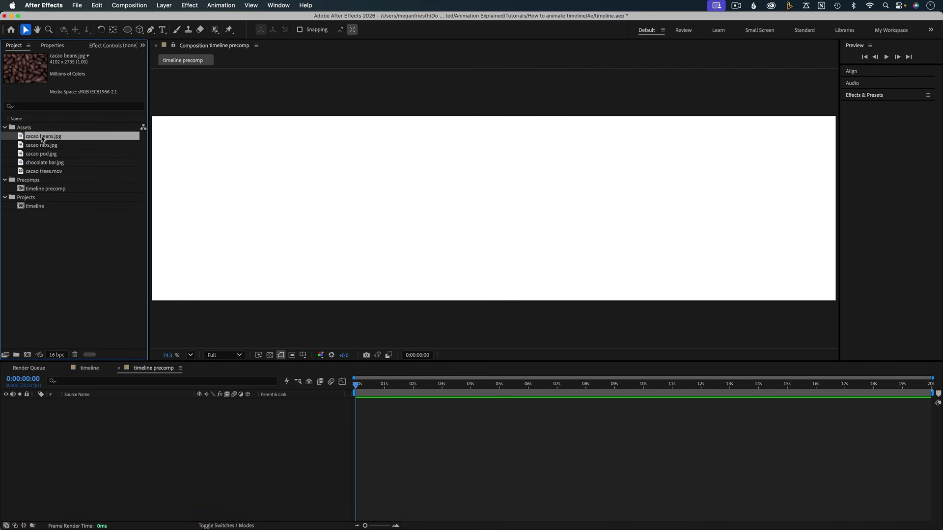
click(42, 145)
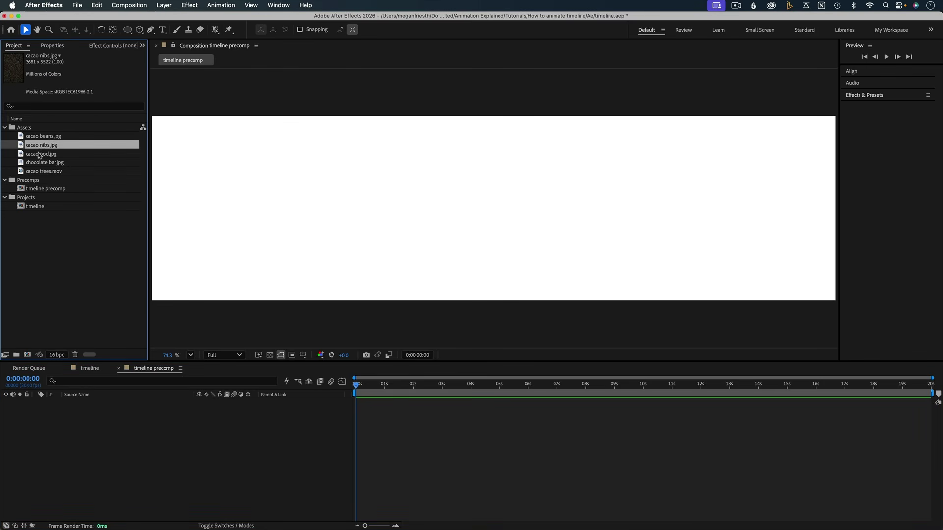
click(40, 154)
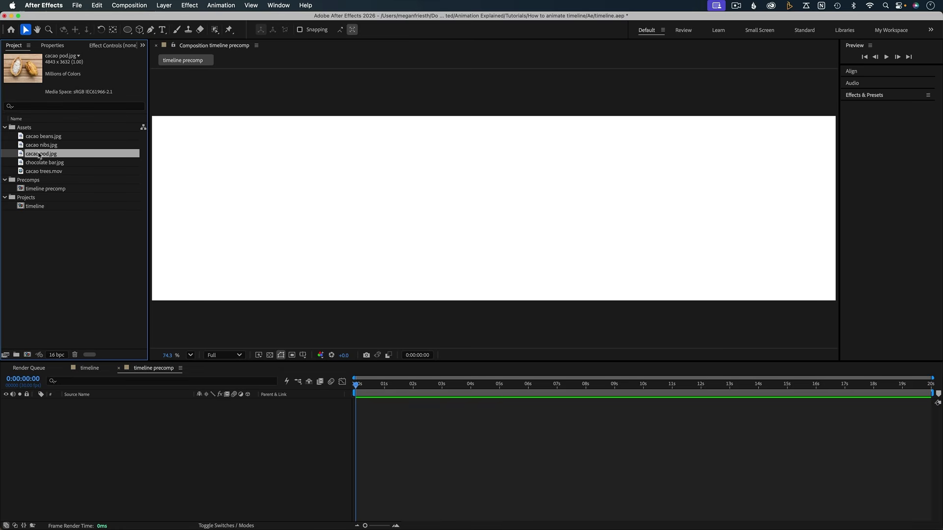
In the timeline composition at 0:00:03:06, draw a circle shape about 582 px wide and align it over the circular cacao image
click(86, 370)
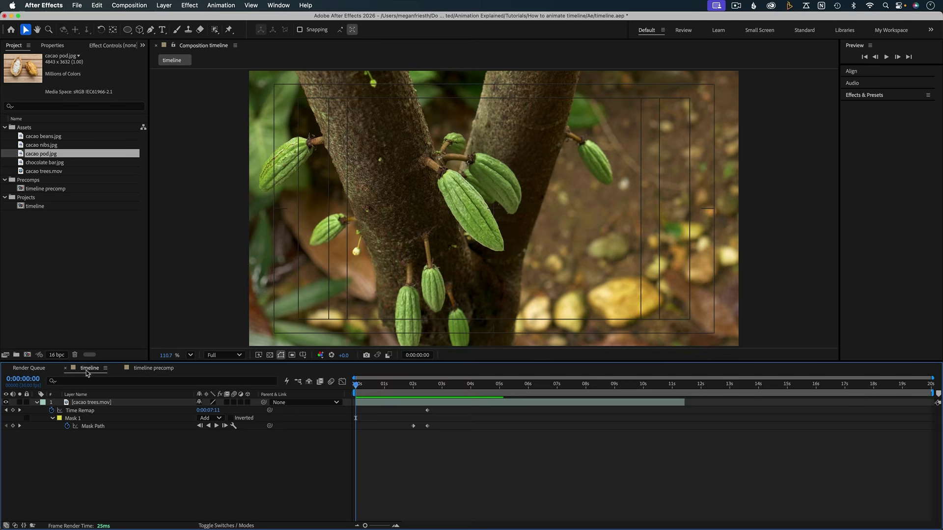
click(448, 390)
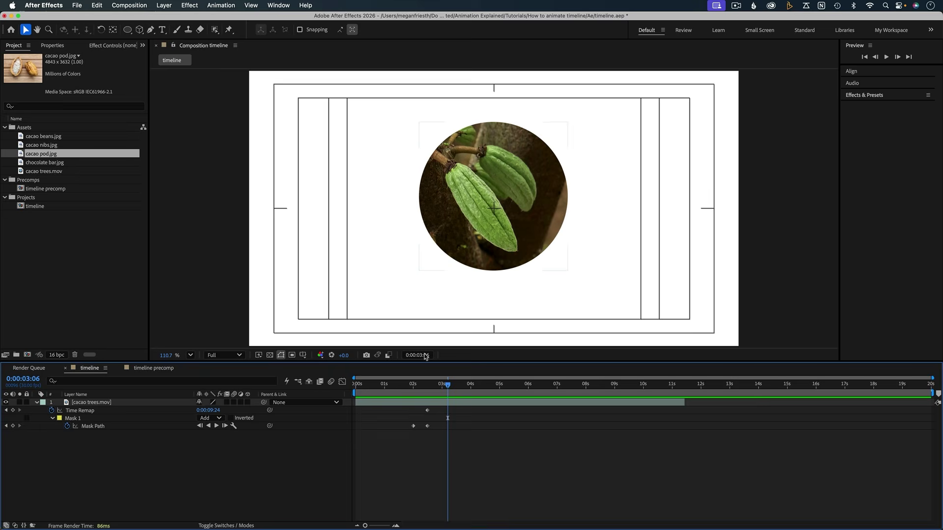
click(128, 30)
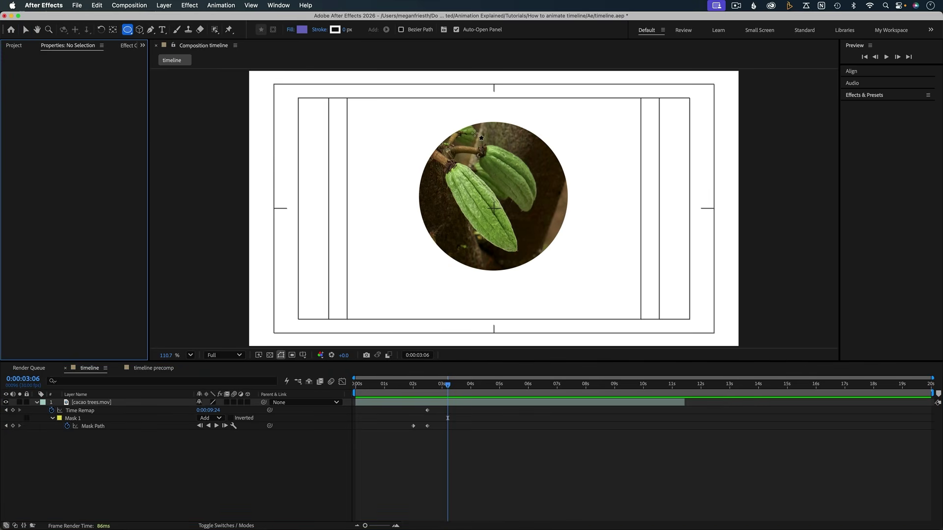
drag(437, 133, 591, 287)
key(shift+v)
click(545, 412)
click(545, 401)
drag(526, 226, 514, 219)
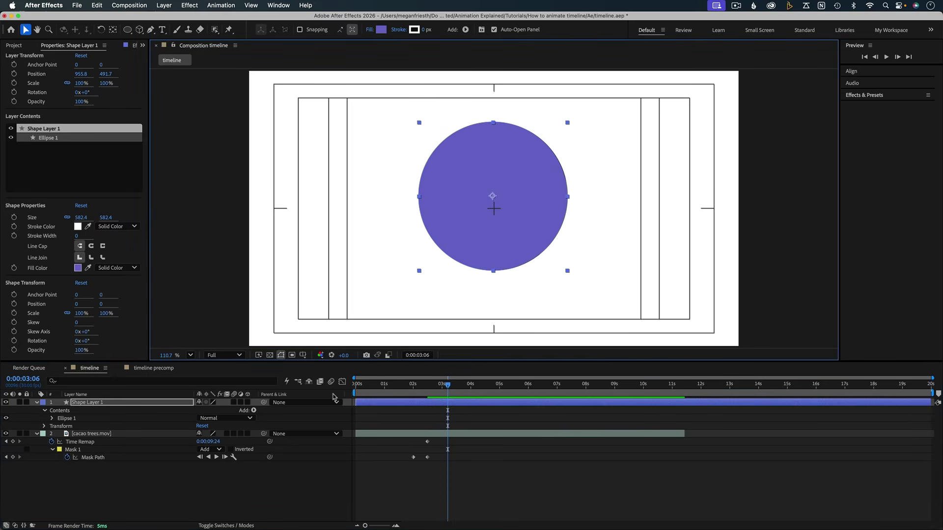
Lower the circle shape's opacity to 82% to check its alignment with the image, and undo the change
key(s)
key(t)
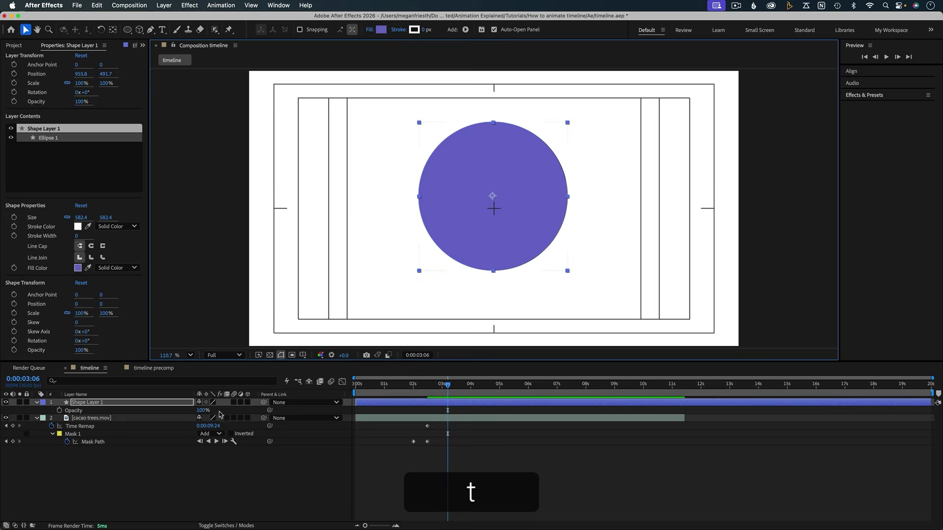
drag(202, 412, 195, 413)
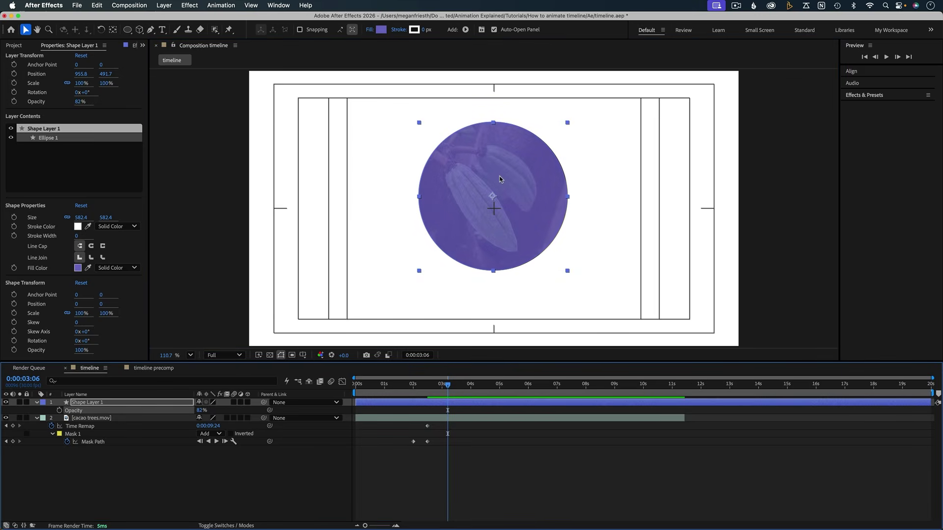
key(super+z)
key(super+z)
key(super+z)
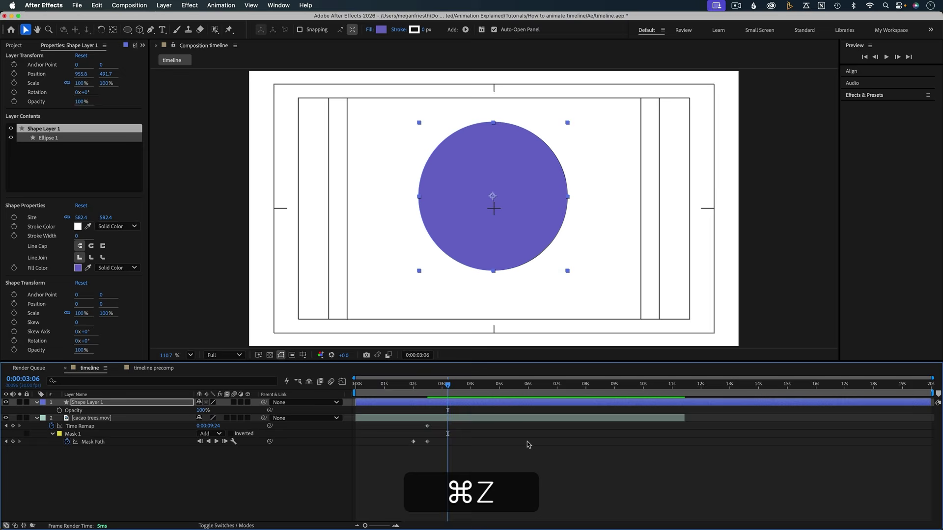
Cut the circle shape layer from the timeline composition and paste it into timeline precomp
click(501, 406)
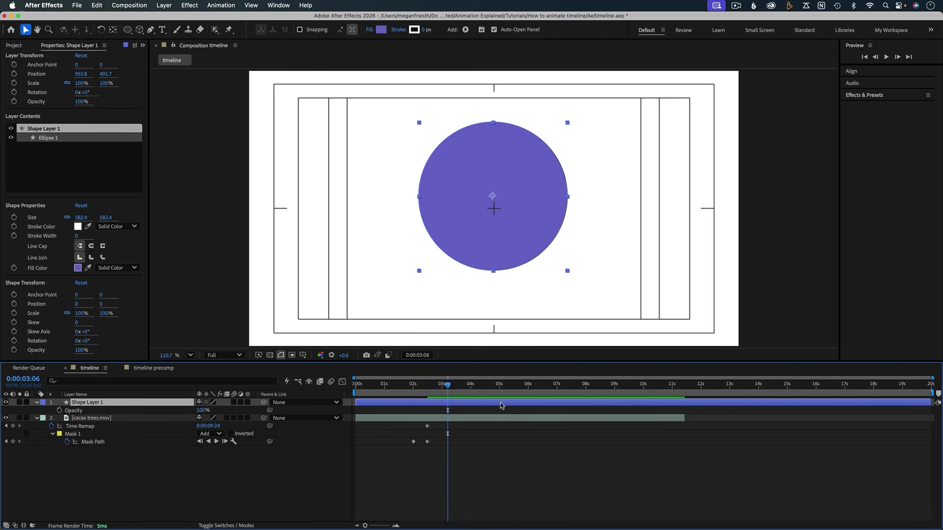
key(cmd+x)
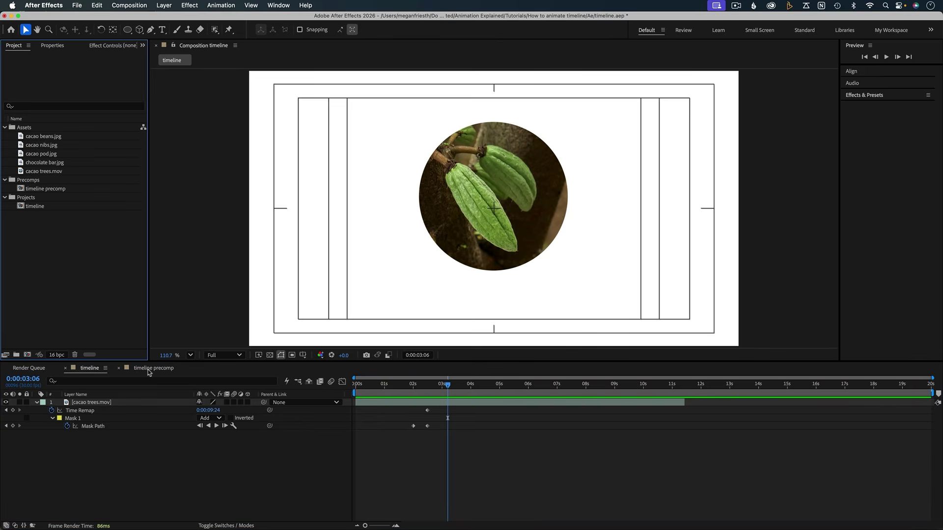
click(149, 368)
key(super+v)
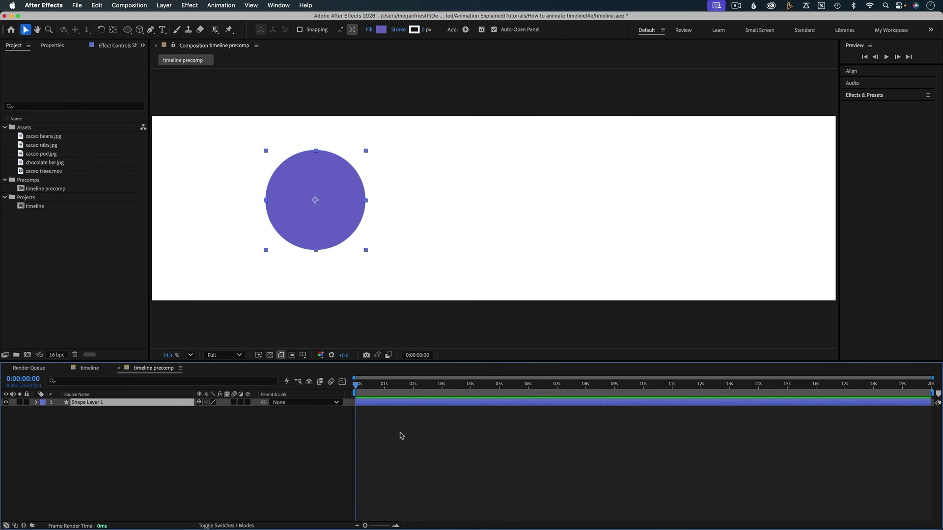
Add cacao pod.jpg to timeline precomp, scale it to 18%, and center it over the circle
click(193, 479)
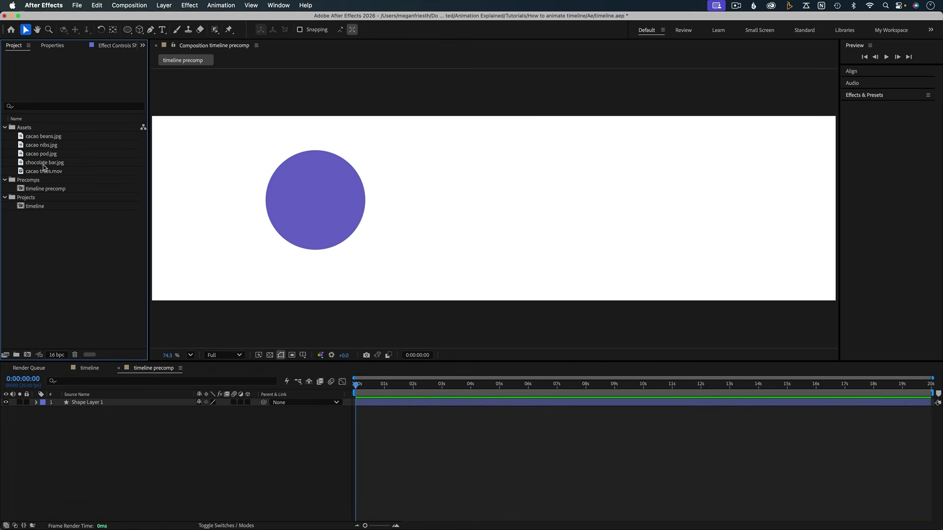
drag(45, 156, 322, 193)
key(s)
drag(224, 410, 191, 414)
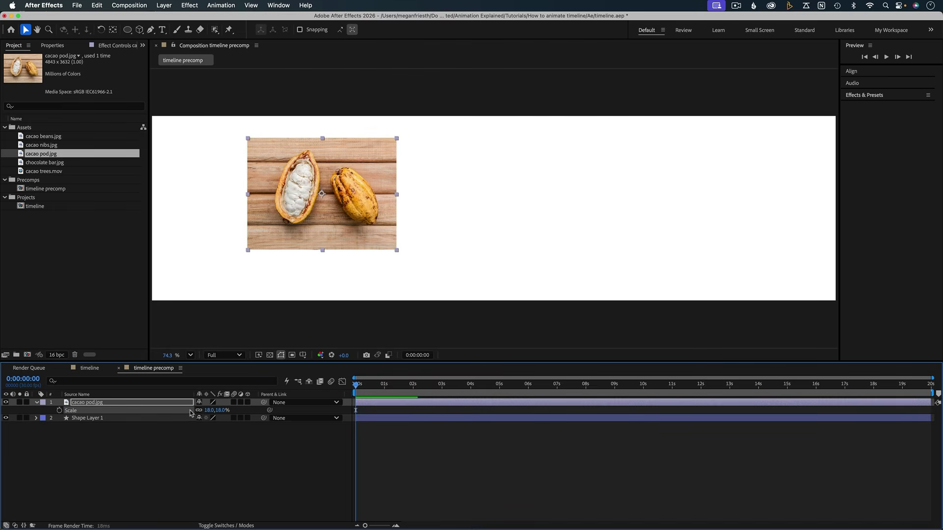
click(313, 241)
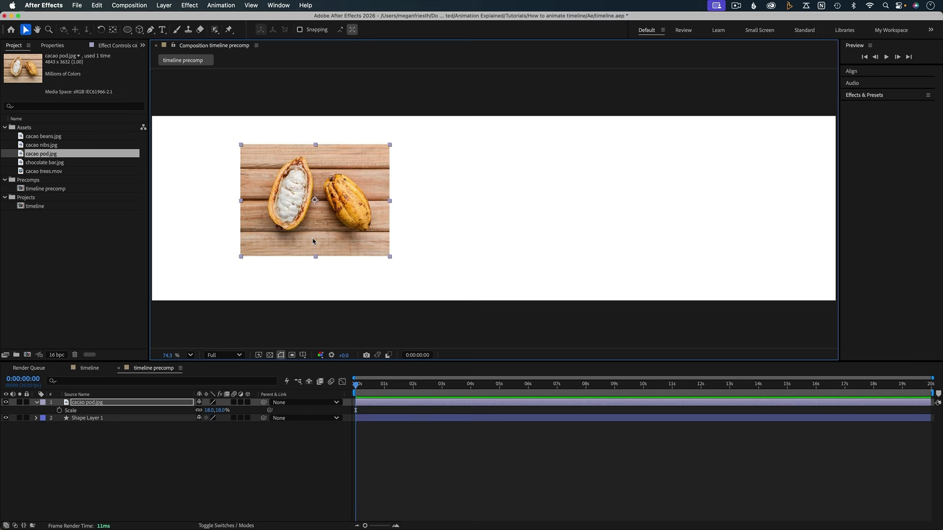
Rename the circle's shape layer as "matte"
click(86, 419)
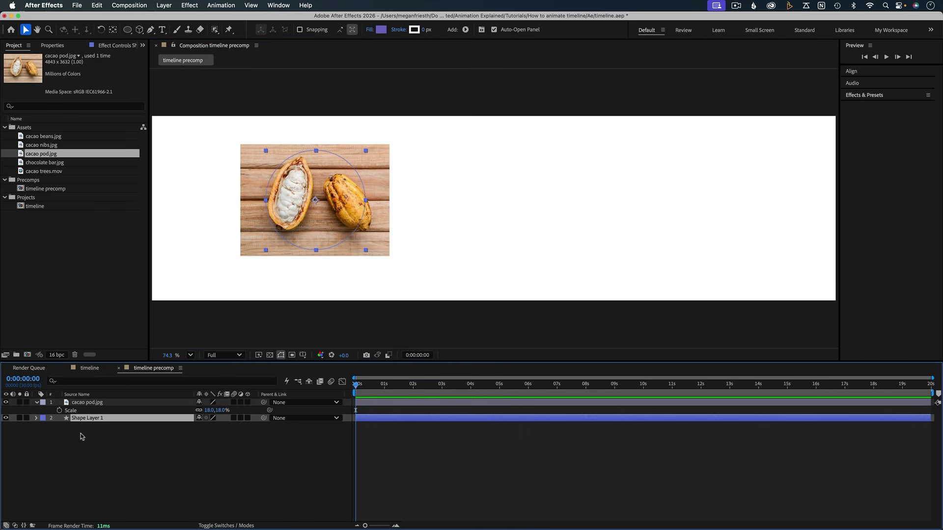
key(Return)
text(matte)
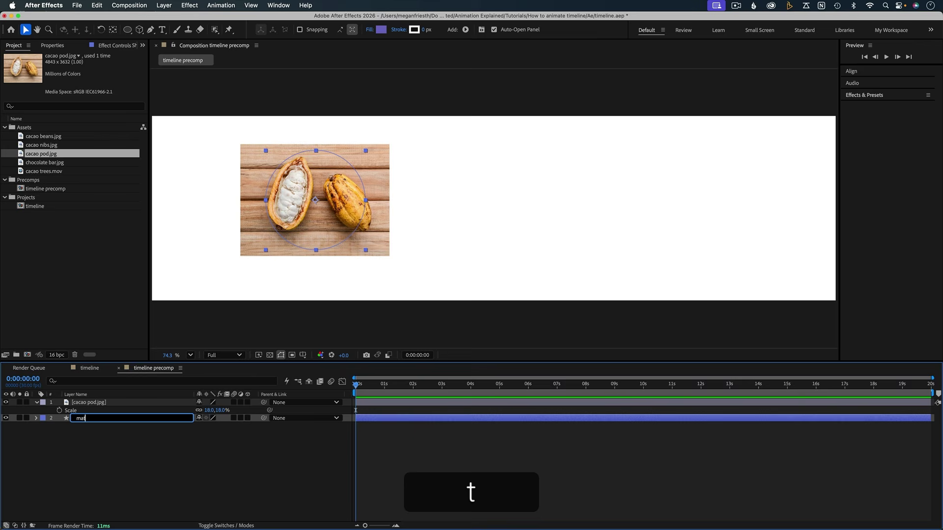
key(Return)
Set the matte layer as the track matte of the cacao pod image
click(107, 404)
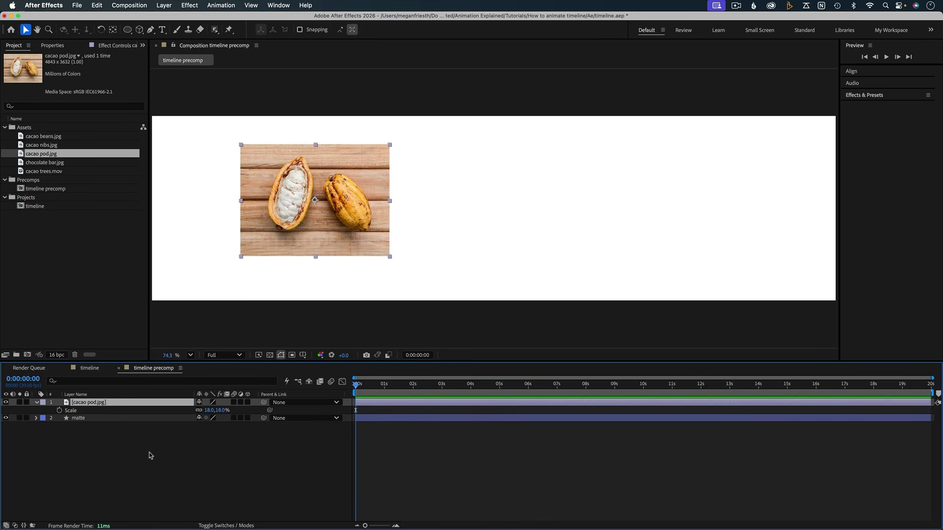
click(215, 526)
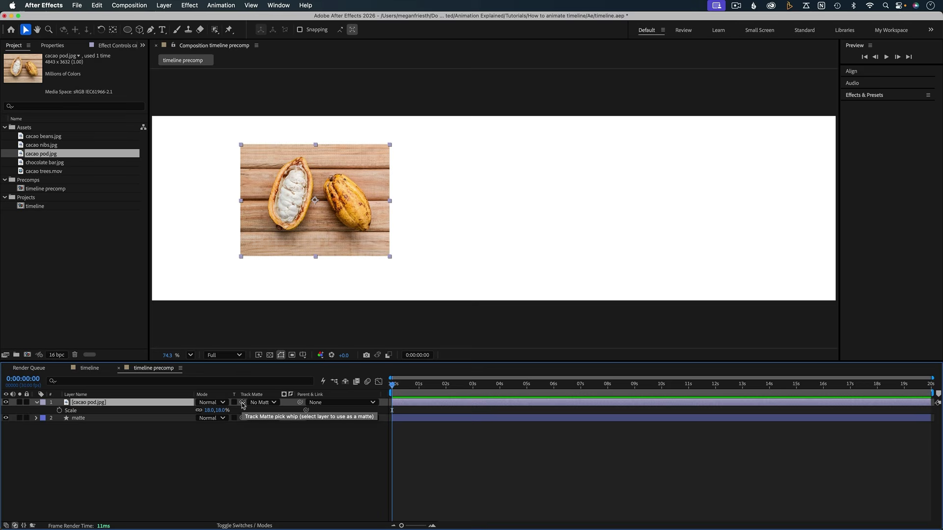
drag(242, 404, 166, 420)
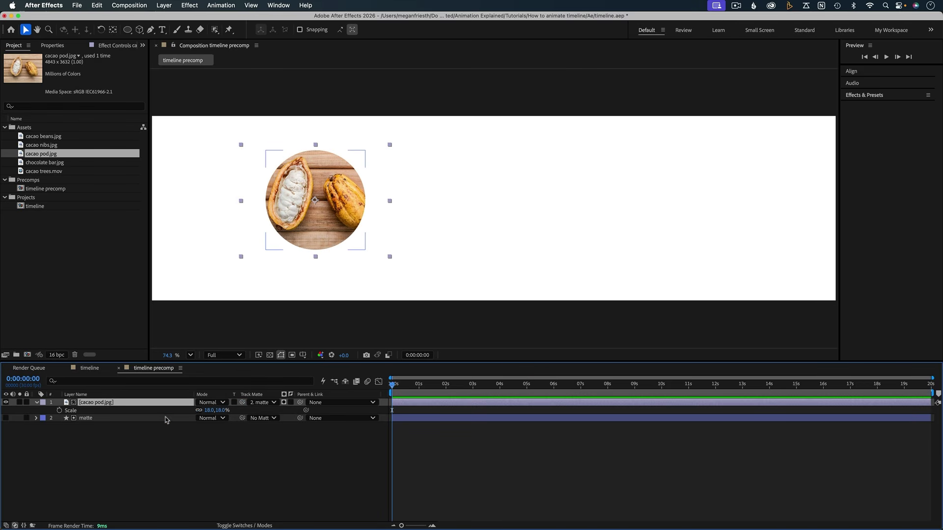
Scale the cacao pod image to 16.2% and reposition it so both pods fit within the circular matte
click(222, 410)
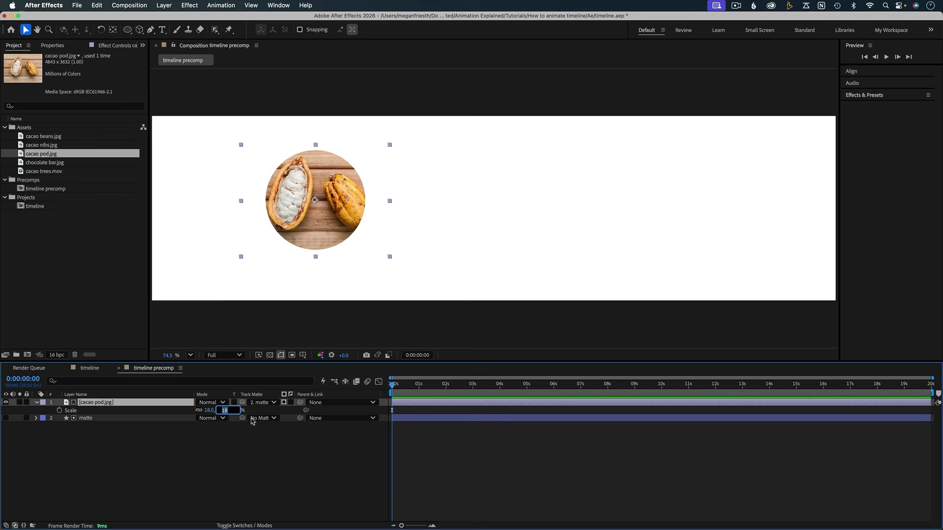
key(Down)
key(Down)
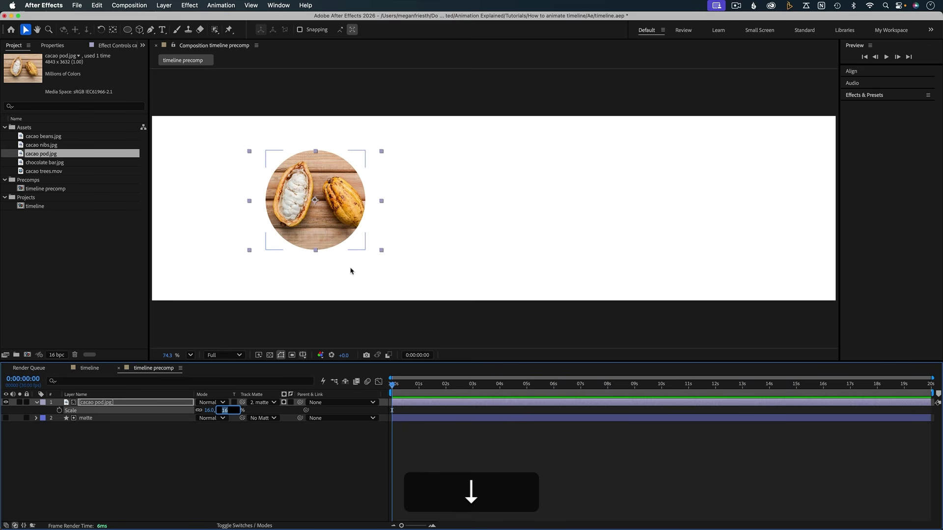
drag(324, 202, 318, 198)
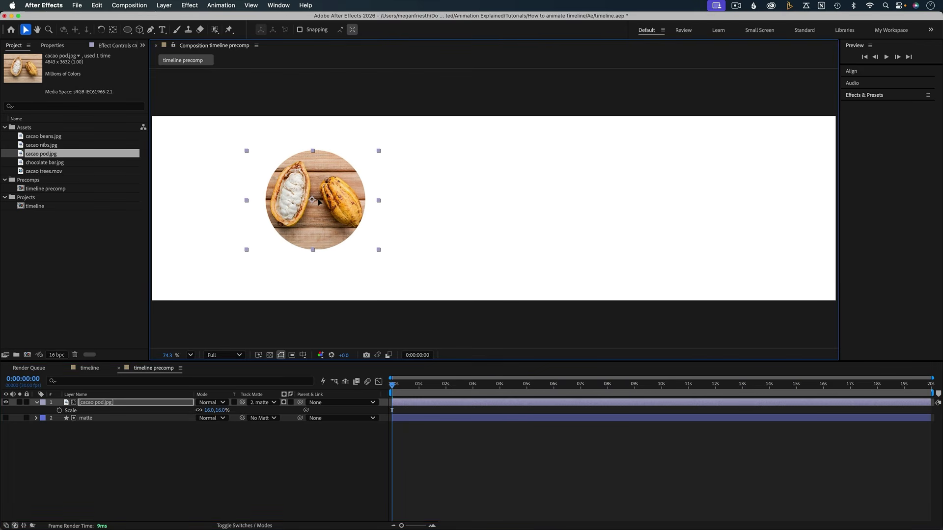
click(99, 418)
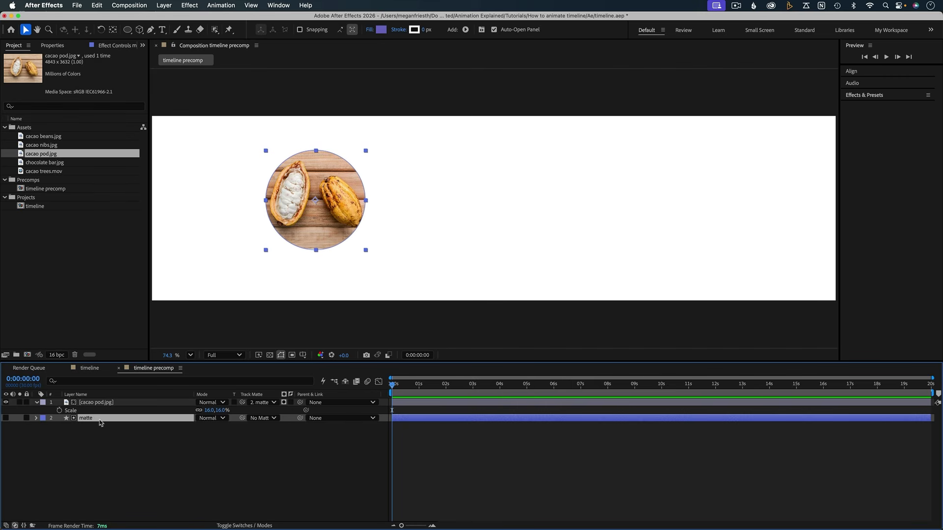
click(280, 350)
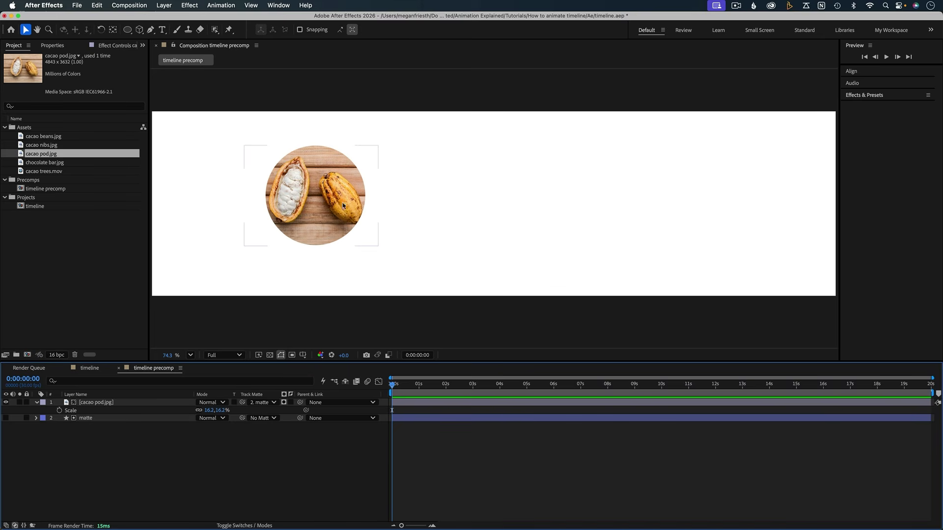
Parent the cacao pod image to the matte layer
click(130, 405)
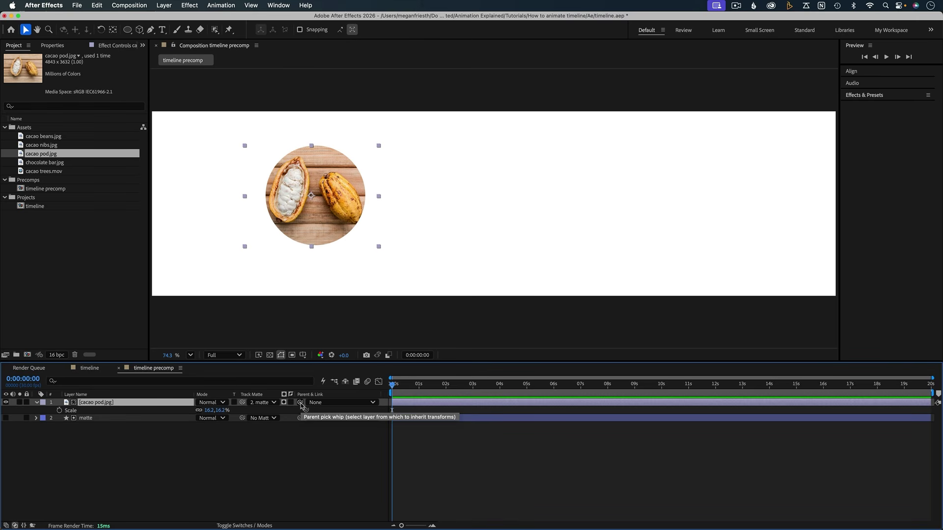
drag(301, 405, 179, 422)
Test the parenting by moving the matte, then scaling and moving the cacao pod image, undoing each change
click(176, 421)
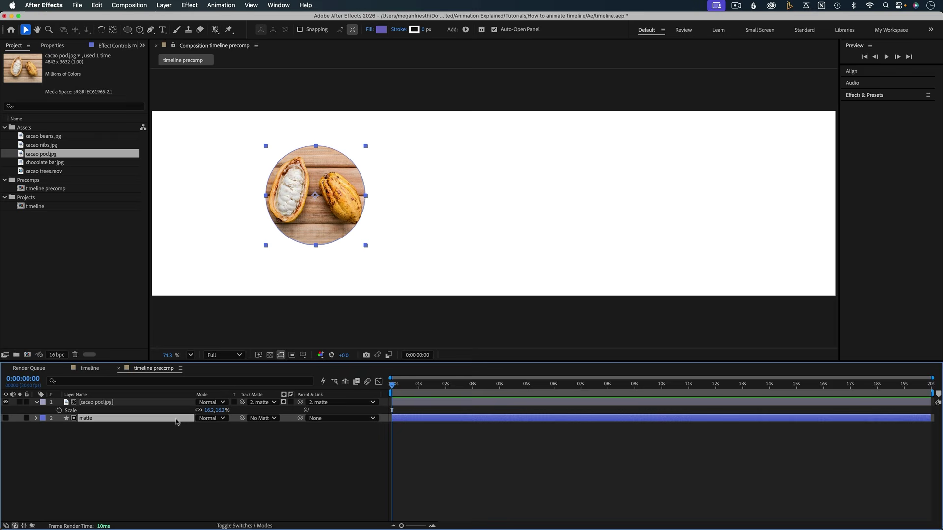
mouse_move(315, 202)
mouse_down()
mouse_move(421, 200)
mouse_move(332, 206)
mouse_up()
key(super+z)
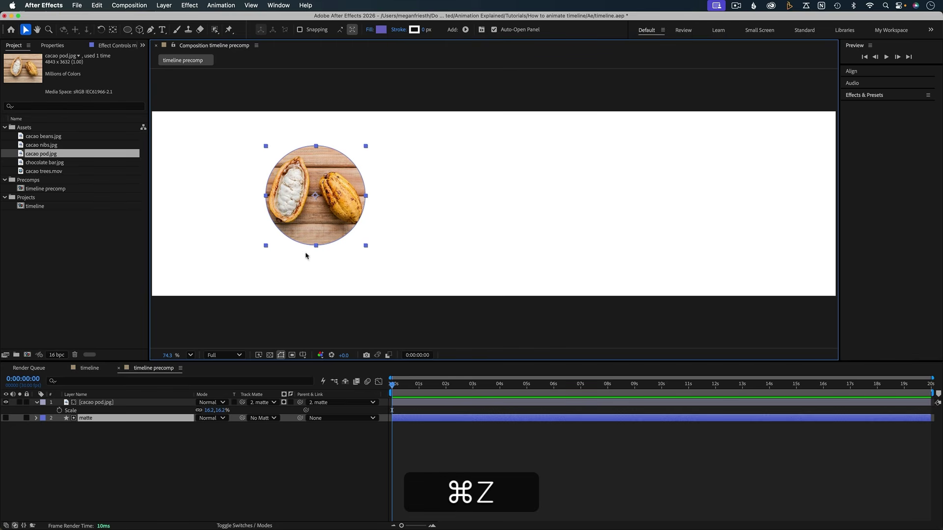
mouse_move(219, 413)
mouse_down()
mouse_move(265, 414)
mouse_move(224, 415)
mouse_up()
key(super+z)
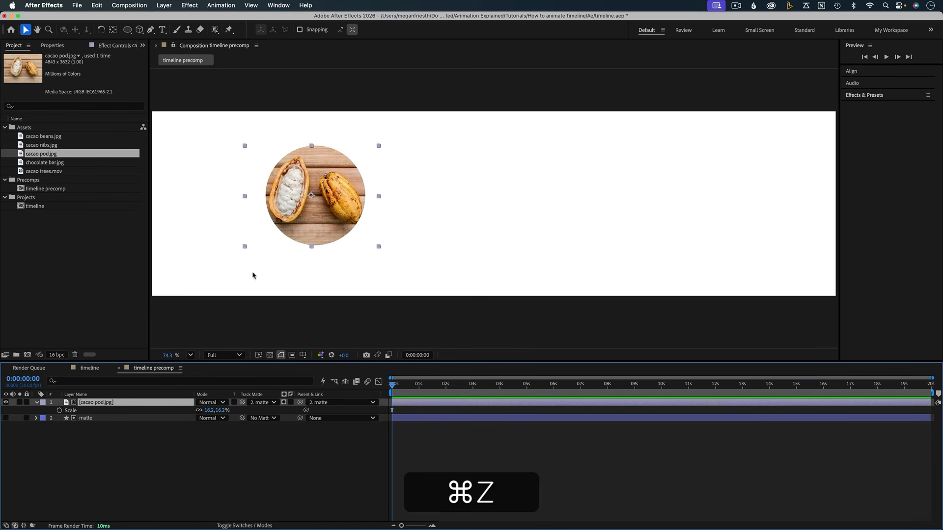
click(309, 200)
drag(315, 212, 309, 179)
key(super+z)
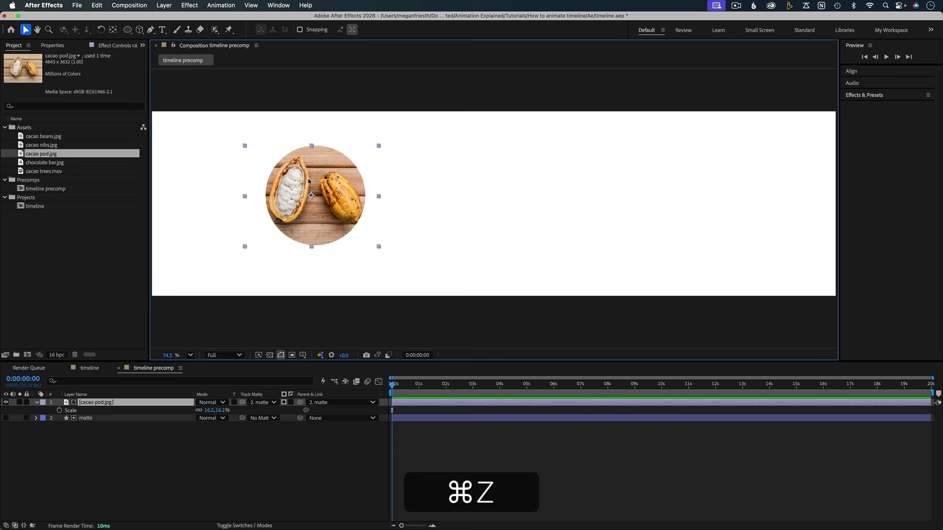
Duplicate the cacao pod image and its matte together, place the duplicate matte directly beneath the duplicate image, and select only that matte
click(98, 418)
shift+click(105, 404)
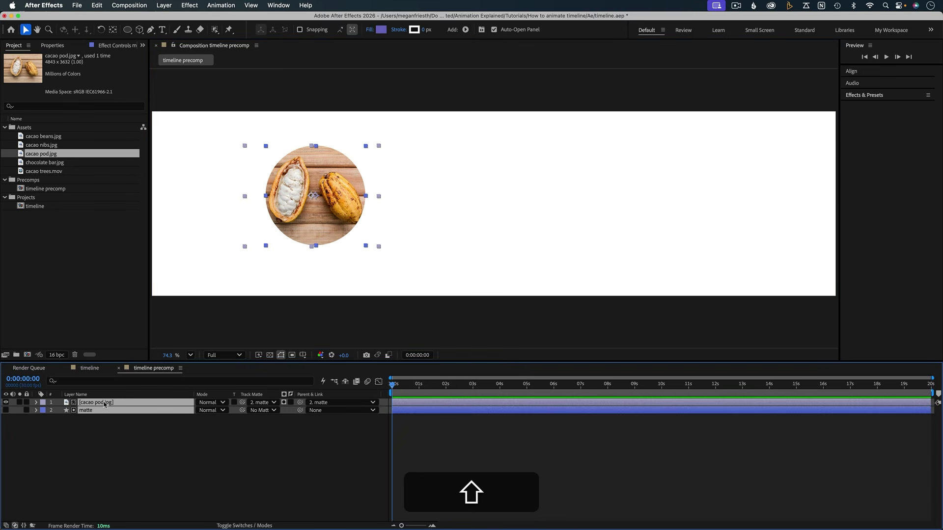
key(super+d)
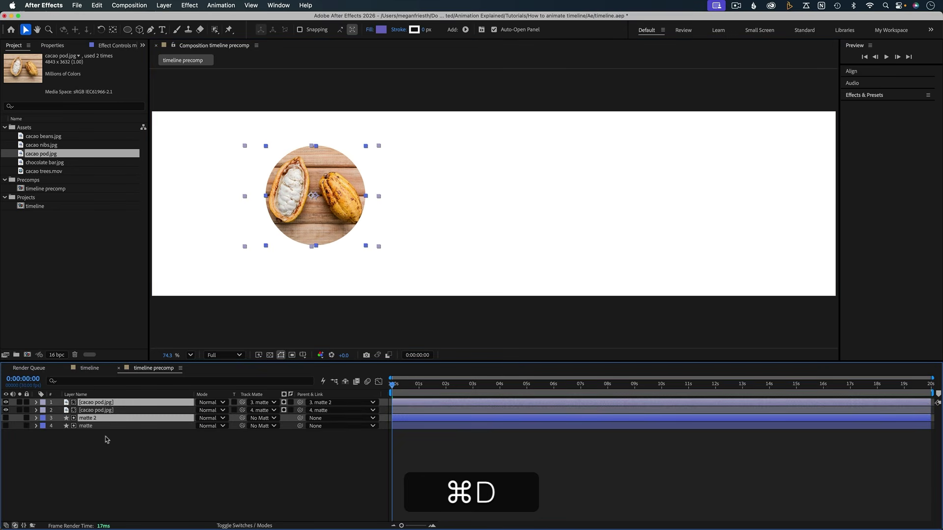
drag(92, 415, 91, 411)
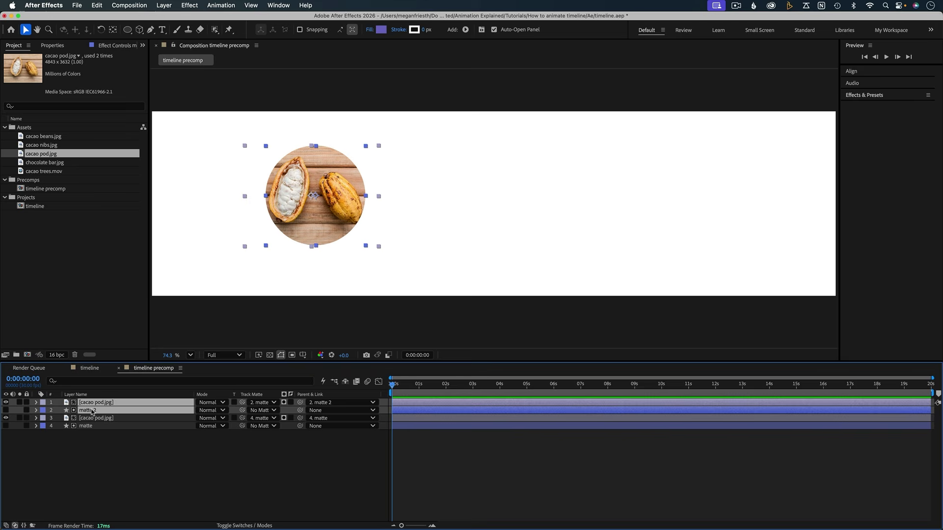
click(103, 471)
click(88, 411)
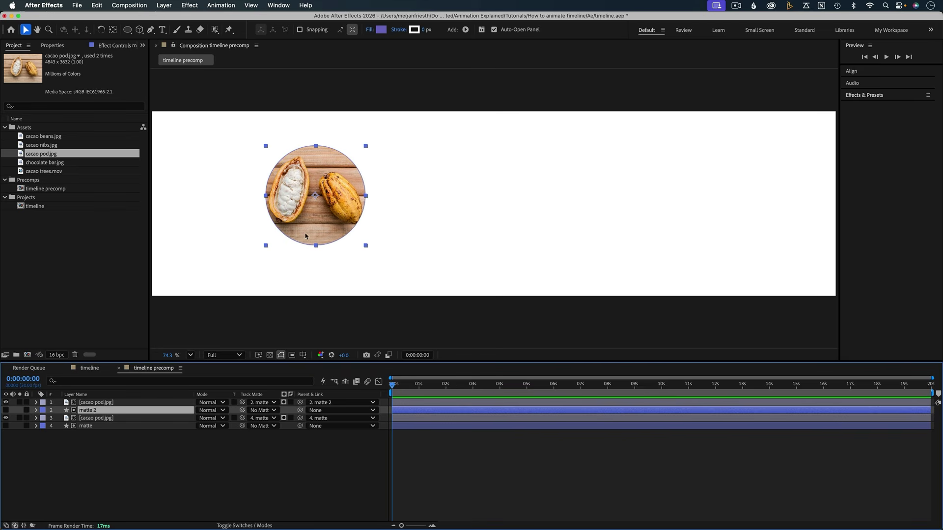
Move the duplicate matte horizontally to the right of the first circle and replace its image with cacao beans.jpg
shift+drag(318, 196, 440, 197)
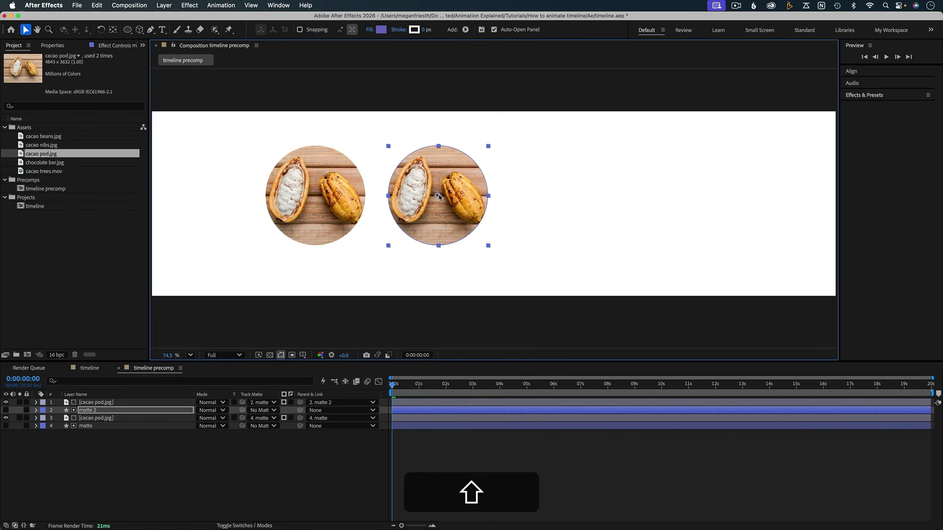
click(157, 403)
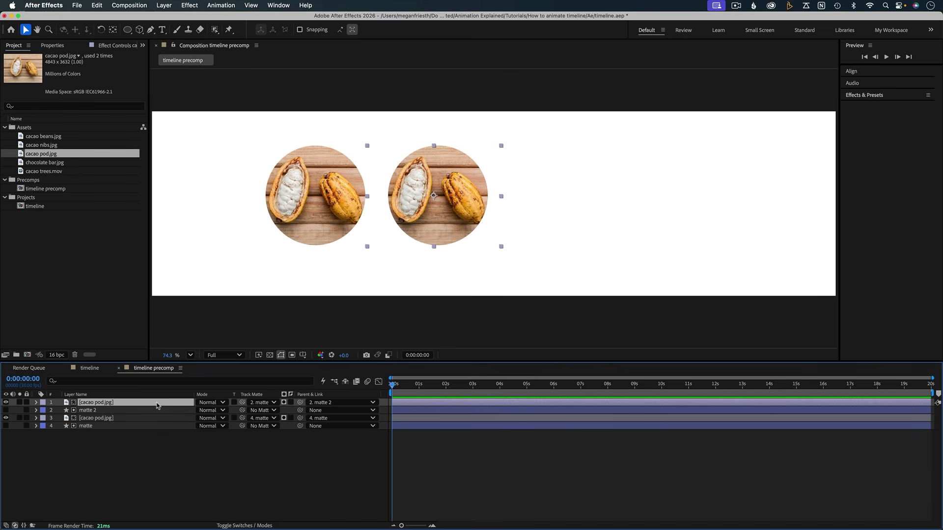
click(48, 138)
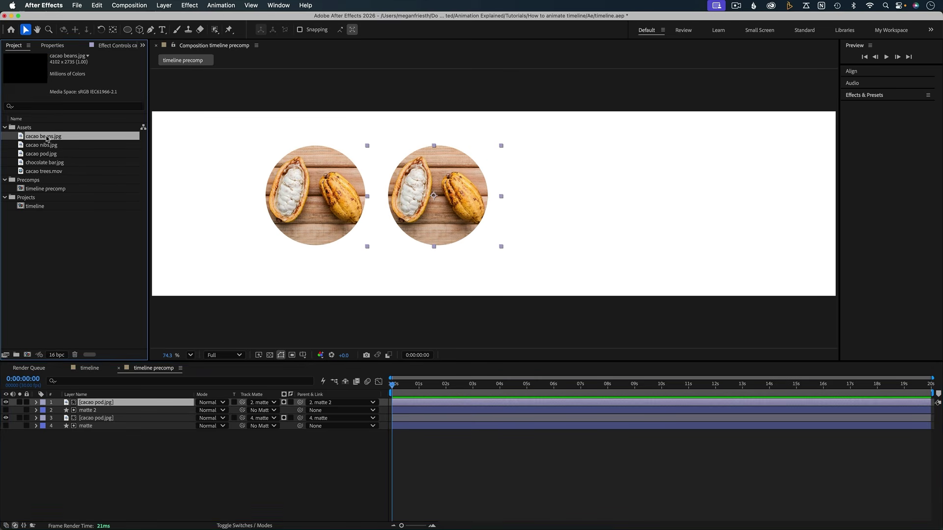
drag(48, 139, 94, 402)
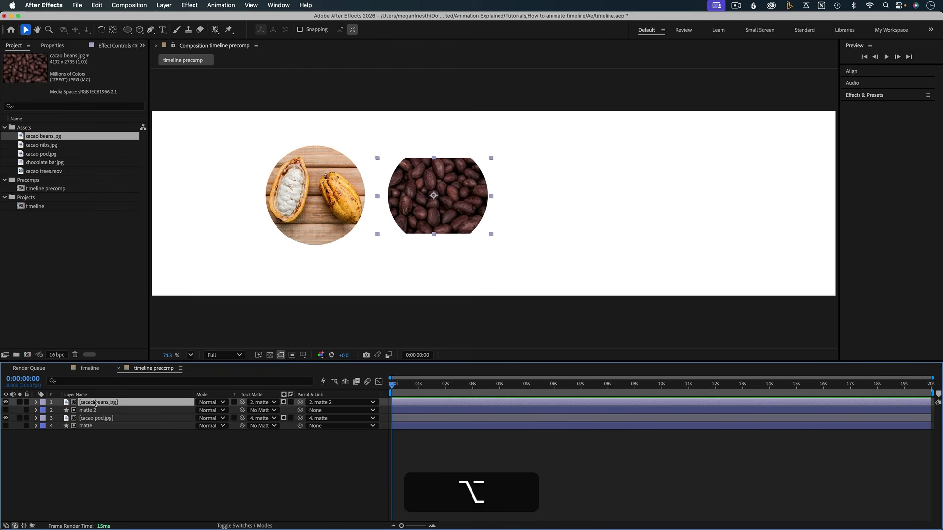
Scale up the cacao beans image until it fills its circular matte
key(s)
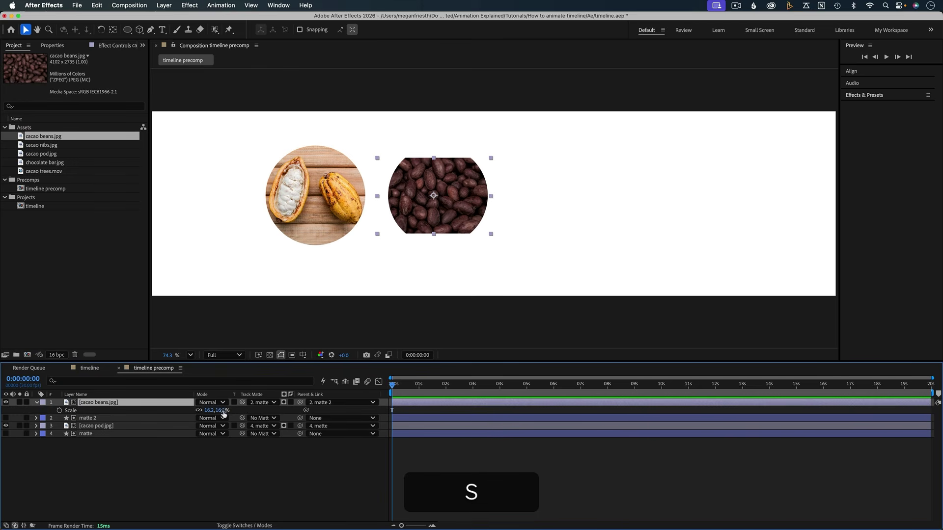
drag(220, 411, 225, 413)
drag(441, 200, 563, 196)
click(37, 402)
Duplicate the cacao beans image with its matte as a third circle in the row, and replace the copied image with cacao nibs.jpg
click(88, 410)
shift+click(98, 403)
key(super+d)
click(93, 467)
click(89, 410)
drag(41, 145, 98, 403)
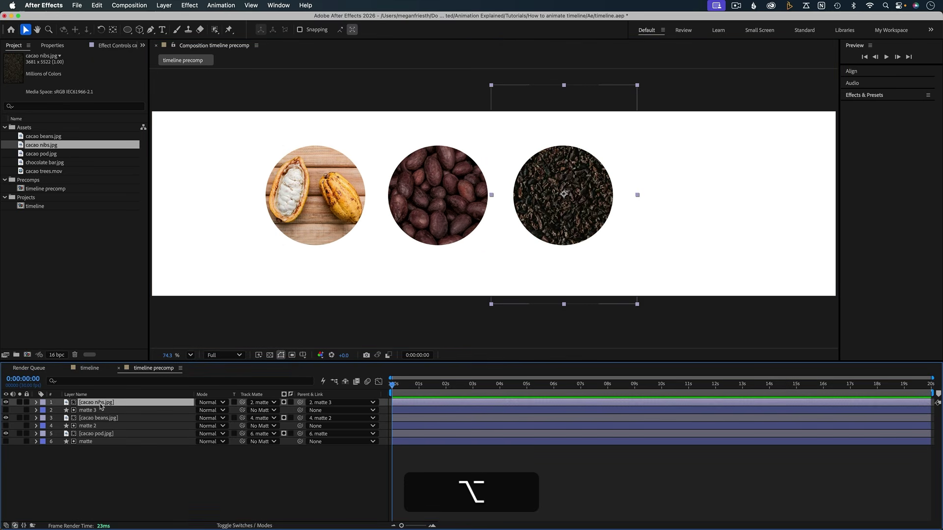
Scale up the cacao nibs image inside its circular matte so the nibs look larger
key(s)
click(440, 476)
key(u)
Duplicate the cacao nibs image with its matte and move the new matte right to form a fourth circle
click(98, 402)
shift+click(88, 410)
key(super+d)
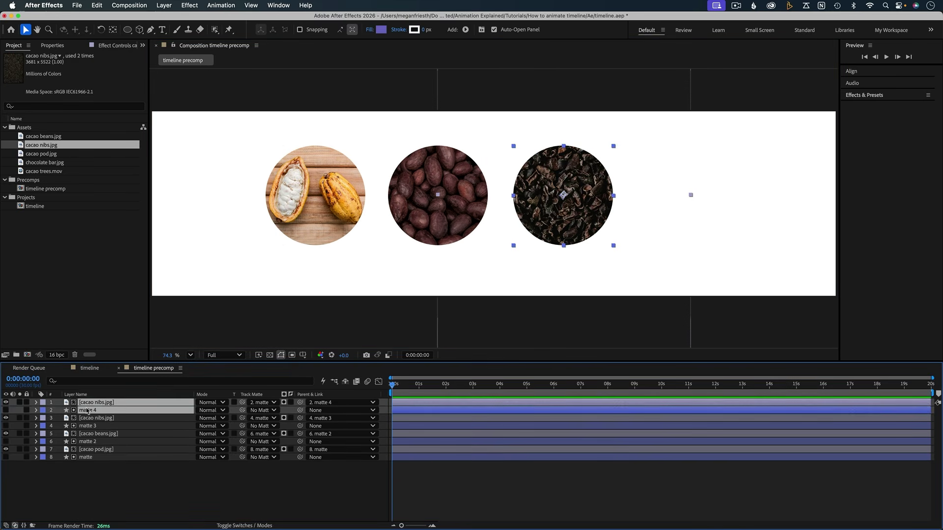
click(88, 410)
drag(563, 196, 686, 195)
click(687, 195)
Replace the fourth circle's image with chocolate bar.jpg, scale it to 14.2% and reposition it within the matte
click(45, 162)
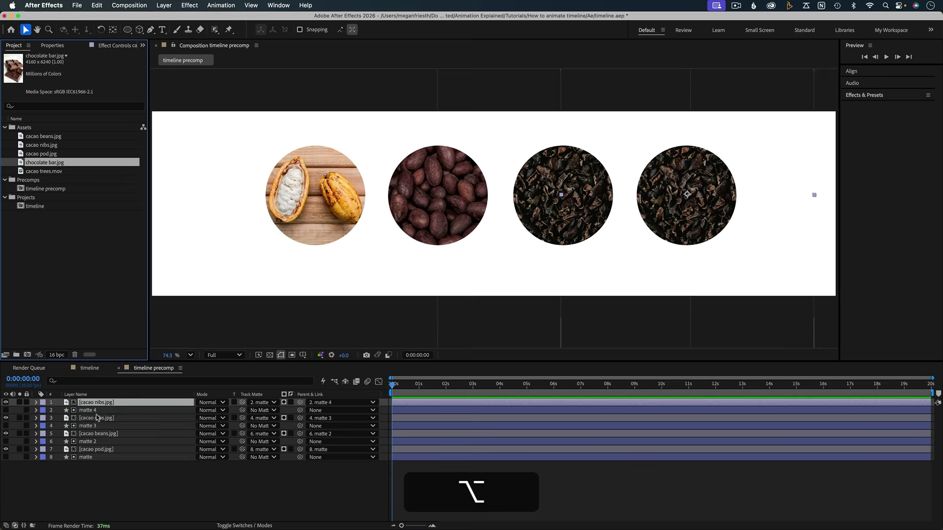
key(alt+super+slash)
key(s)
drag(214, 411, 202, 412)
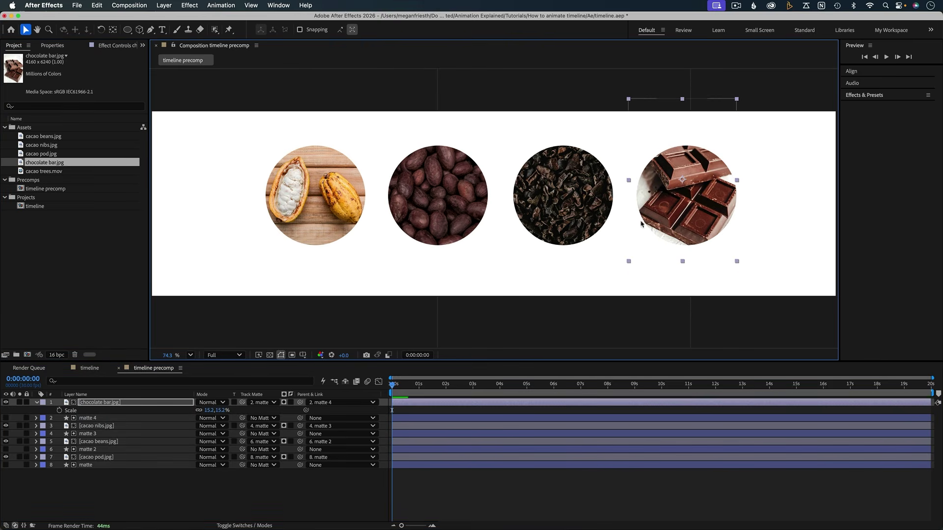
drag(679, 227, 675, 209)
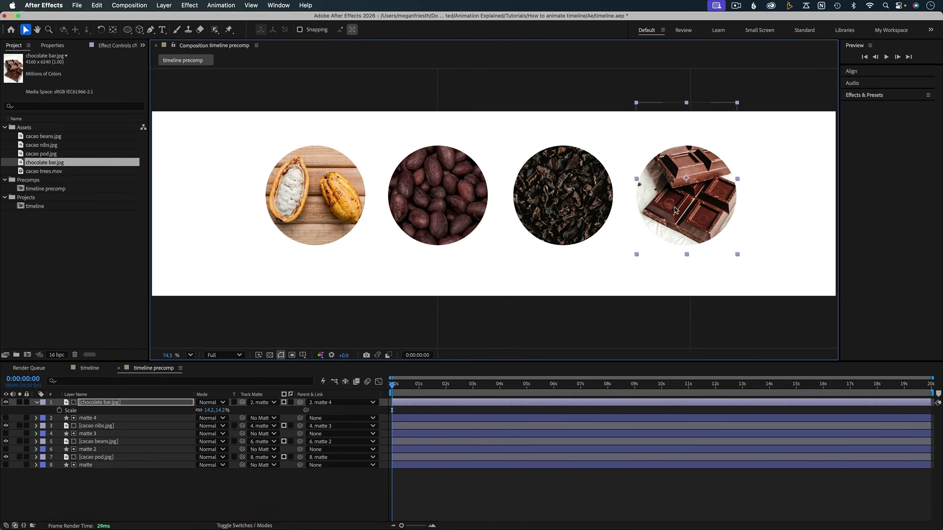
click(538, 495)
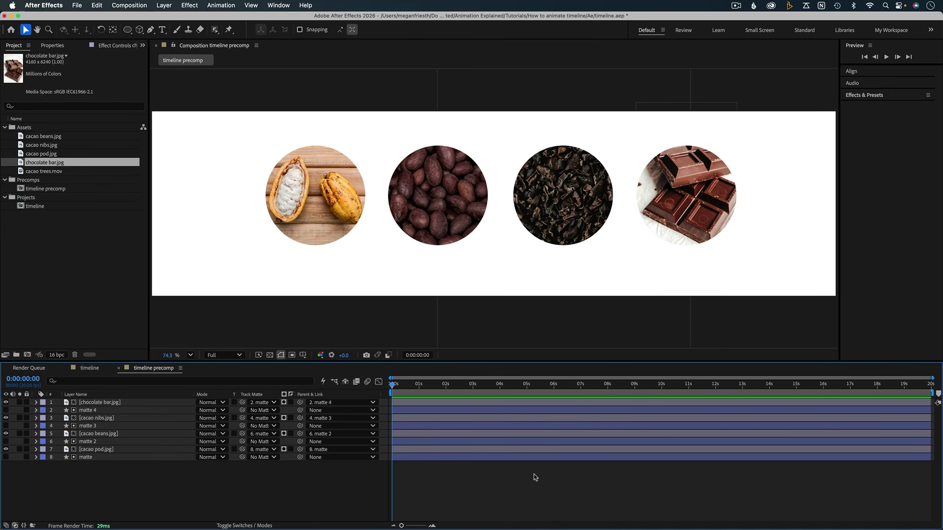
Reveal the Position property of all four matte layers
click(88, 458)
super+click(88, 441)
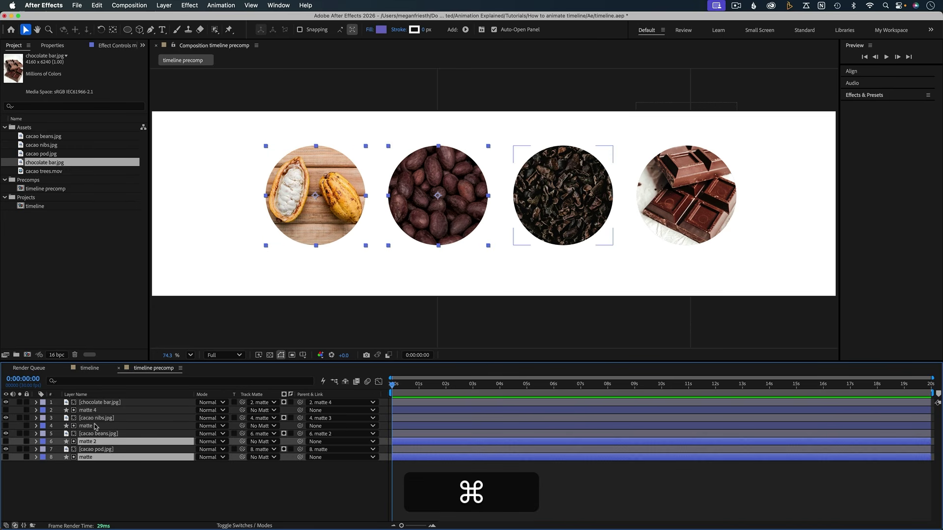
super+click(94, 425)
super+click(94, 410)
key(p)
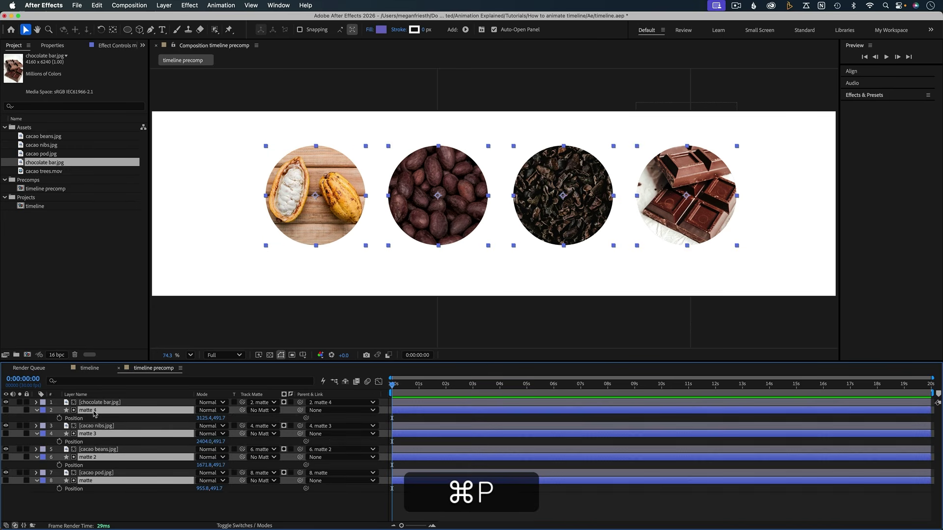
click(219, 508)
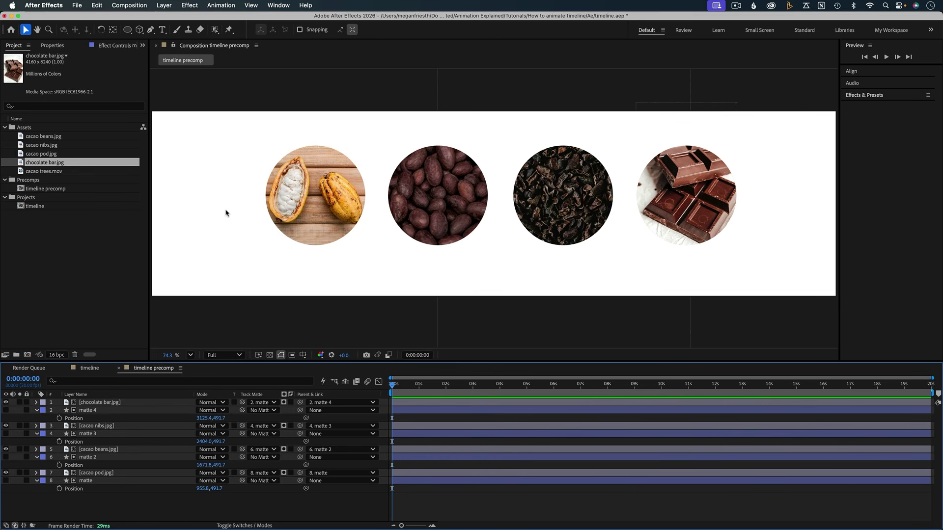
Set the X position of the cacao pod's matte to 1200 and of matte 2 to 2000
click(88, 369)
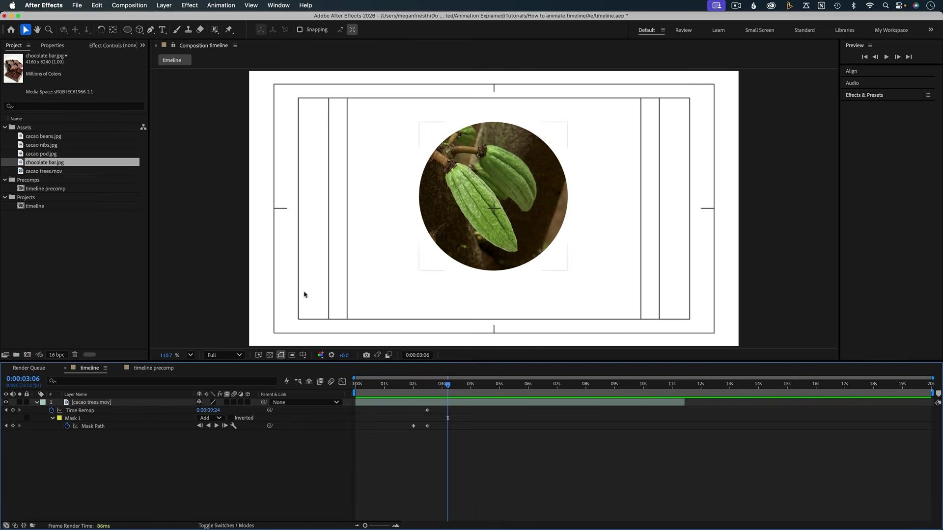
click(177, 369)
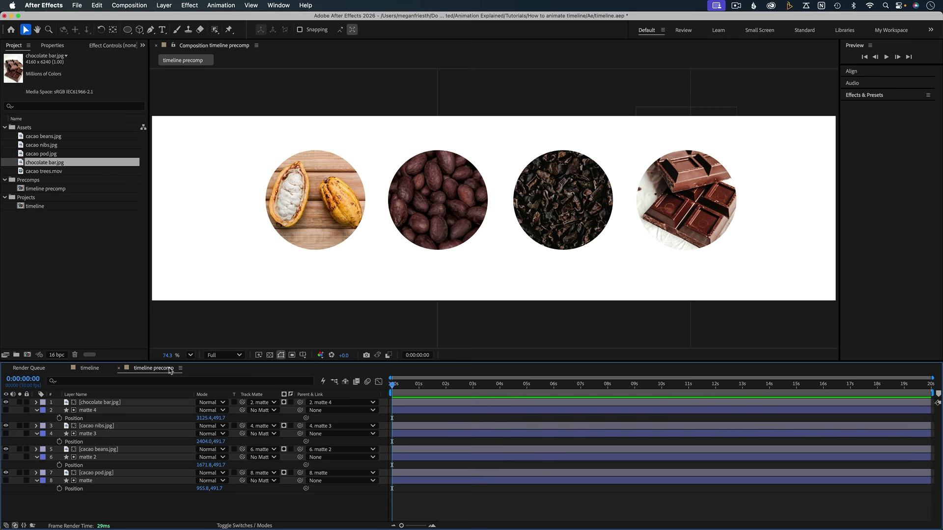
click(202, 489)
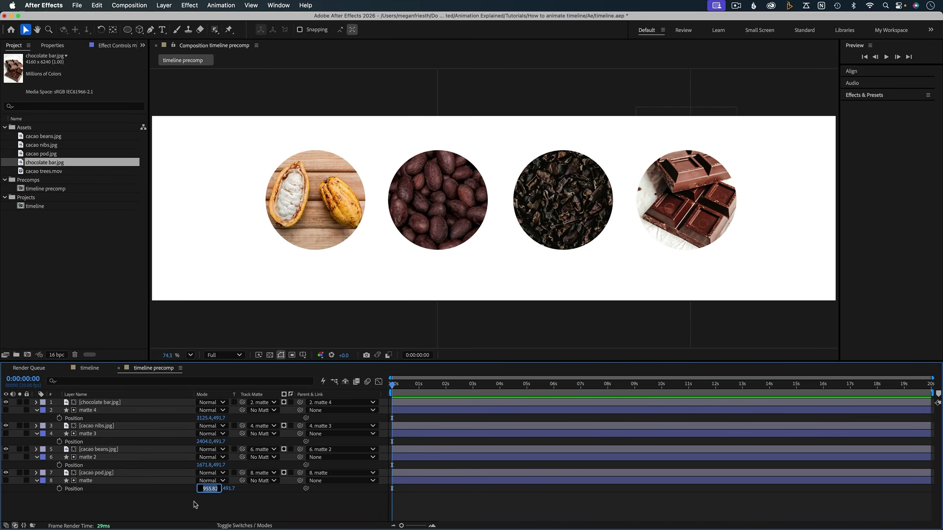
text(1200)
key(Return)
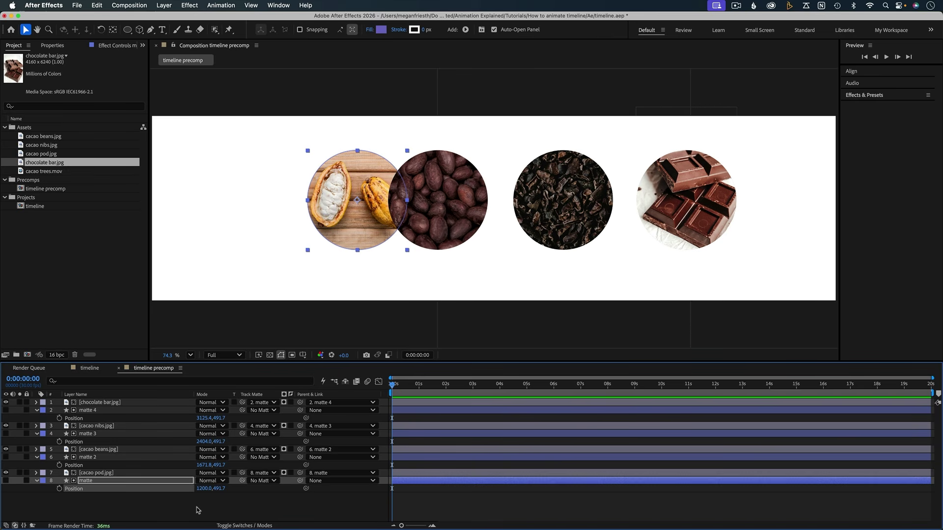
click(202, 465)
text(200)
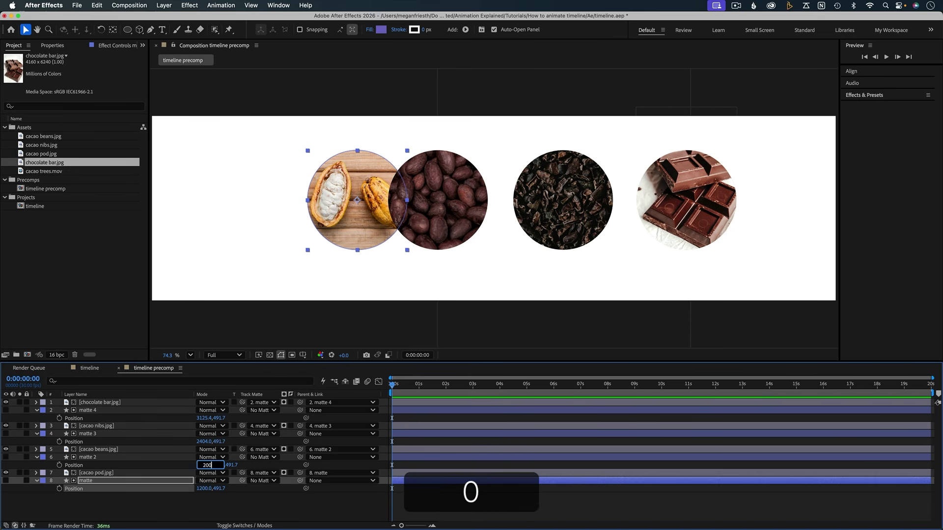
text(0)
key(Return)
Set the X position of matte 3 to 2800 and of matte 4 to 3600
click(203, 441)
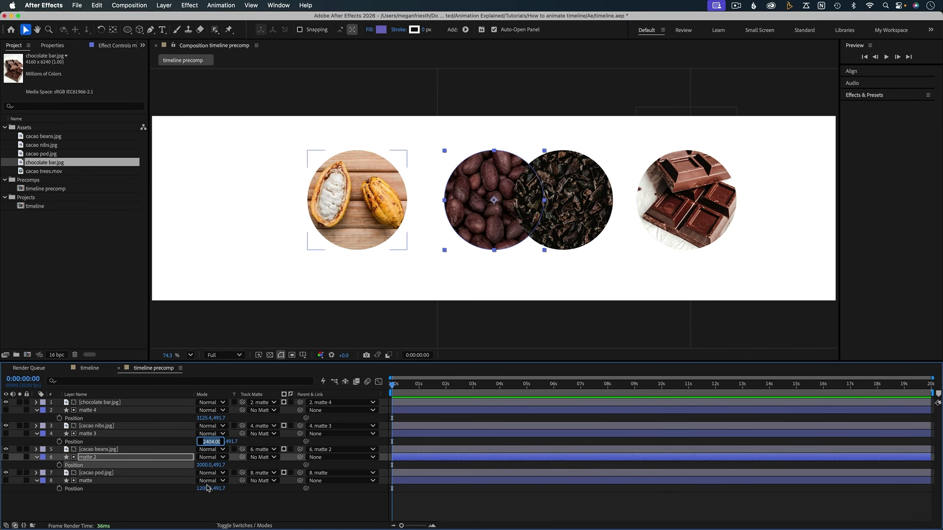
text(2800)
key(Return)
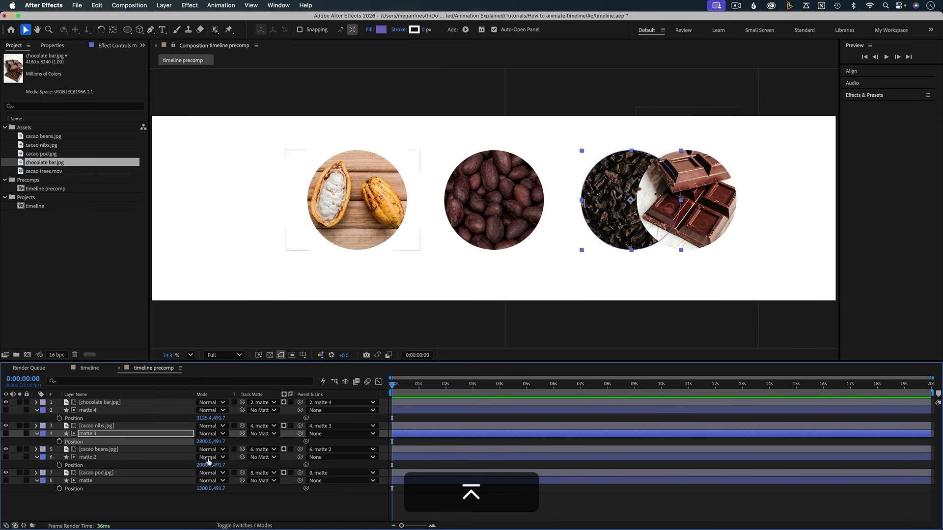
click(203, 418)
text(2800+800)
key(Return)
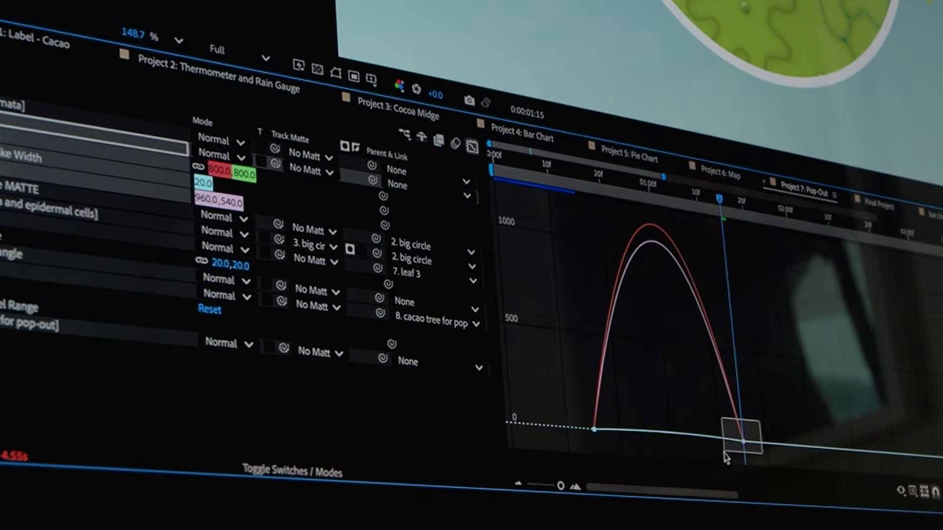
drag(724, 454, 722, 442)
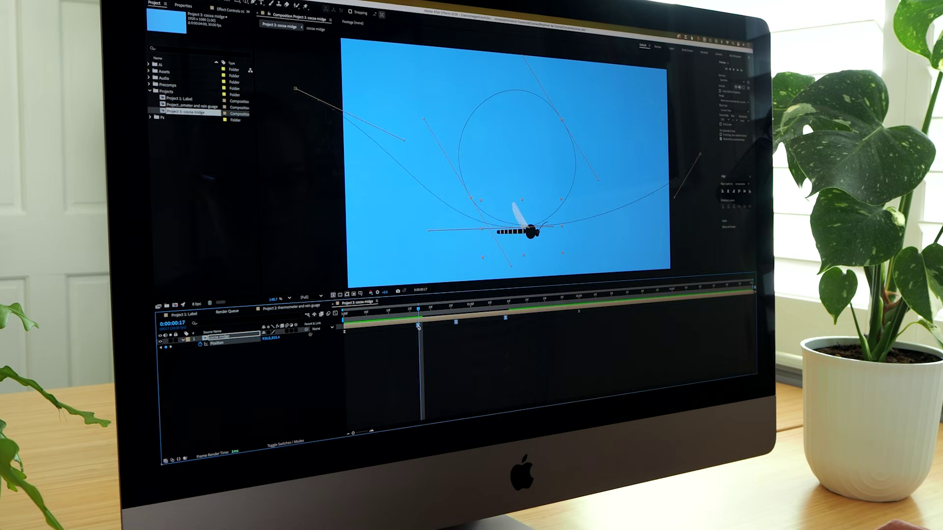
right_click(418, 326)
click(442, 396)
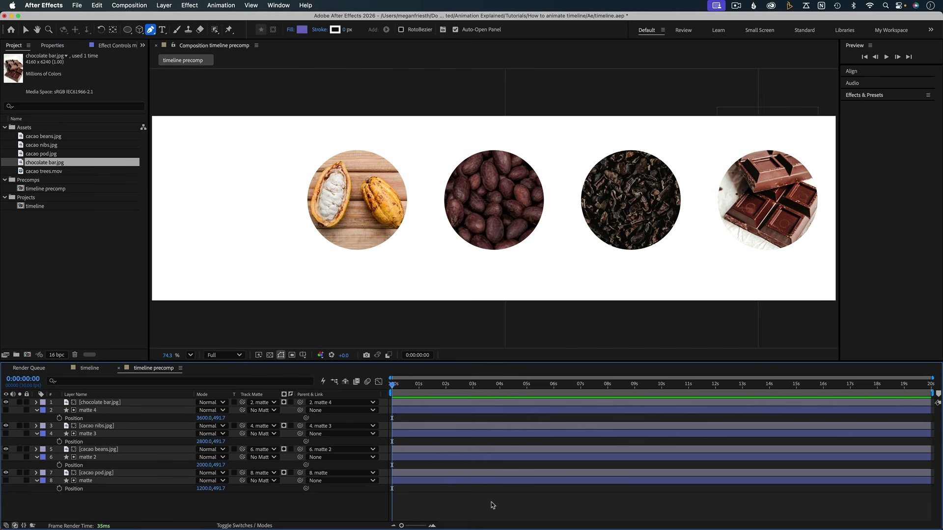
Draw a straight horizontal line with the Pen tool from the blank area left of the cacao pod to the middle of the chocolate bar circle
key(u)
key(v)
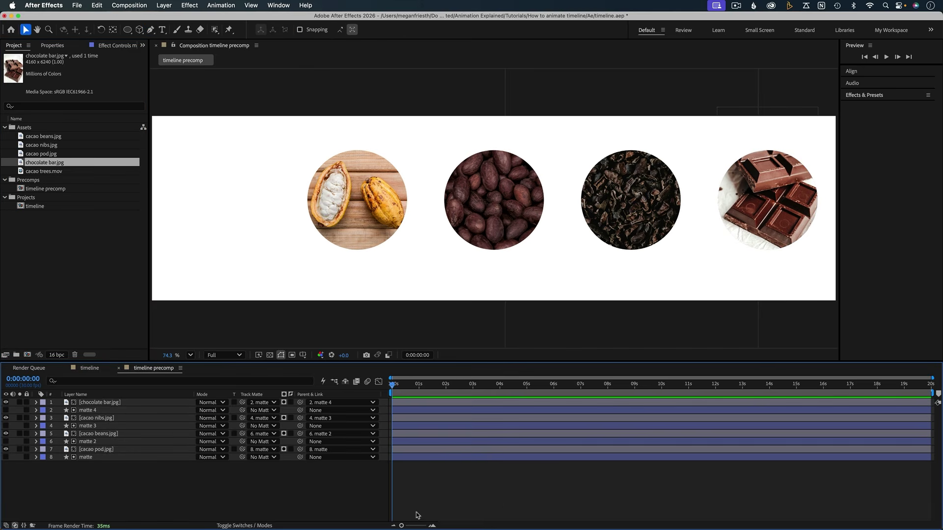
click(150, 29)
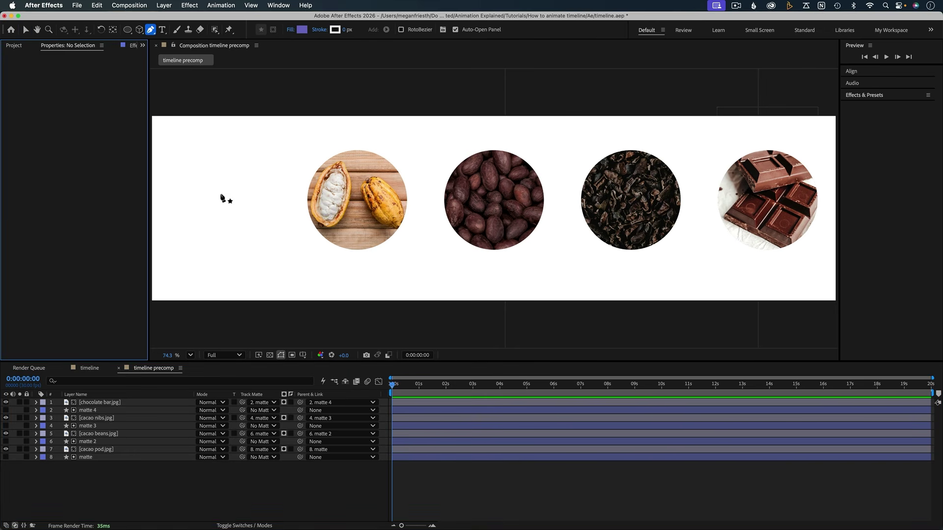
click(218, 201)
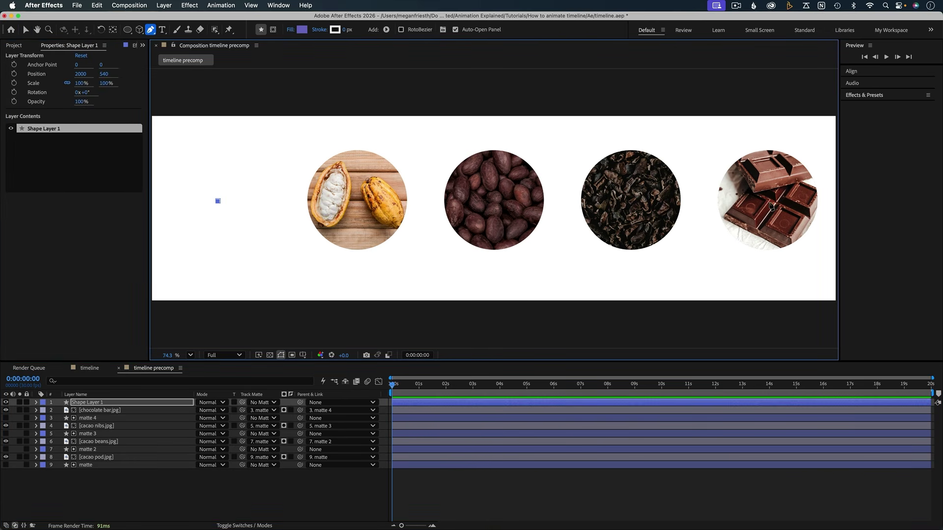
shift+click(769, 201)
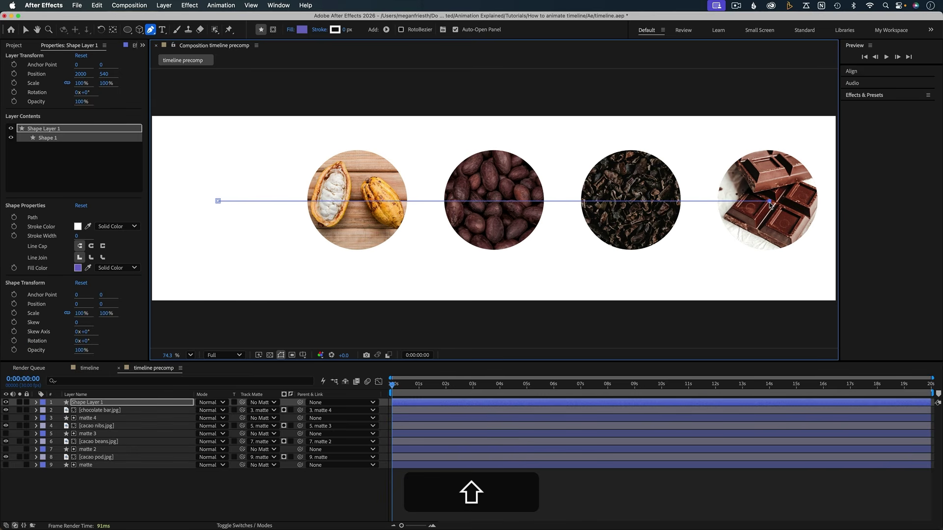
key(v)
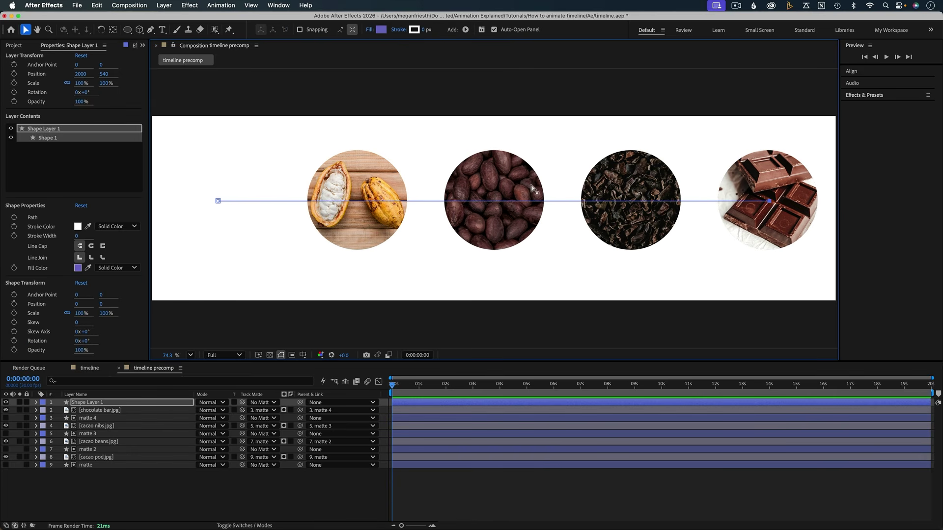
Give the line a stroke colour of F1B94F and a stroke width of 10 px
click(414, 31)
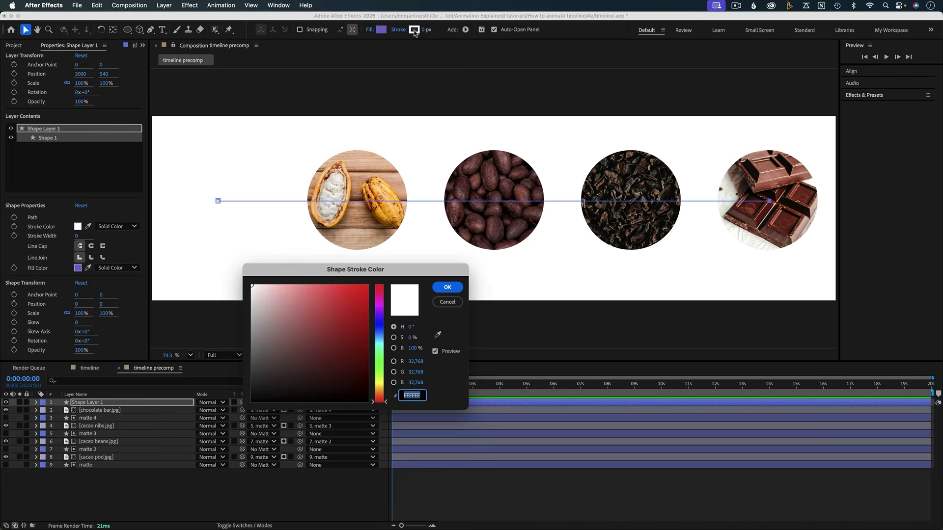
text(F1B94F)
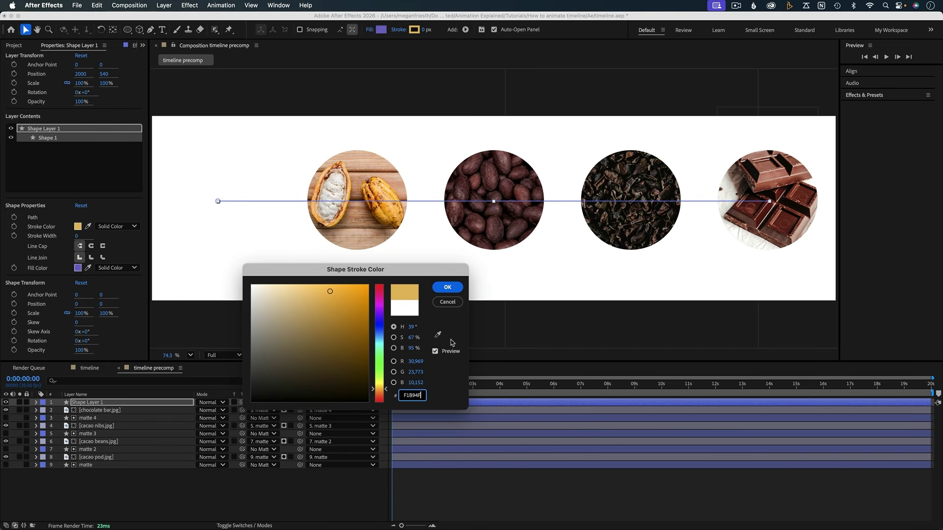
click(447, 287)
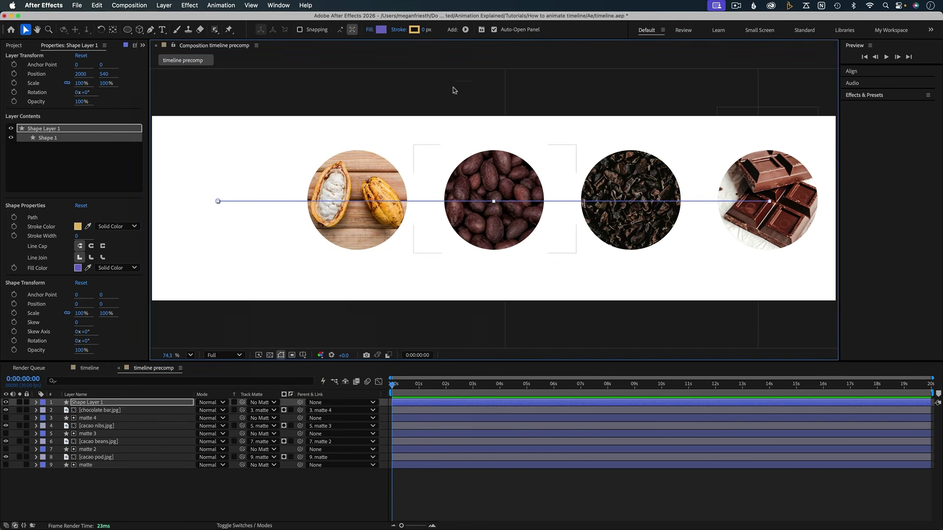
click(423, 30)
text(10)
key(Return)
click(542, 499)
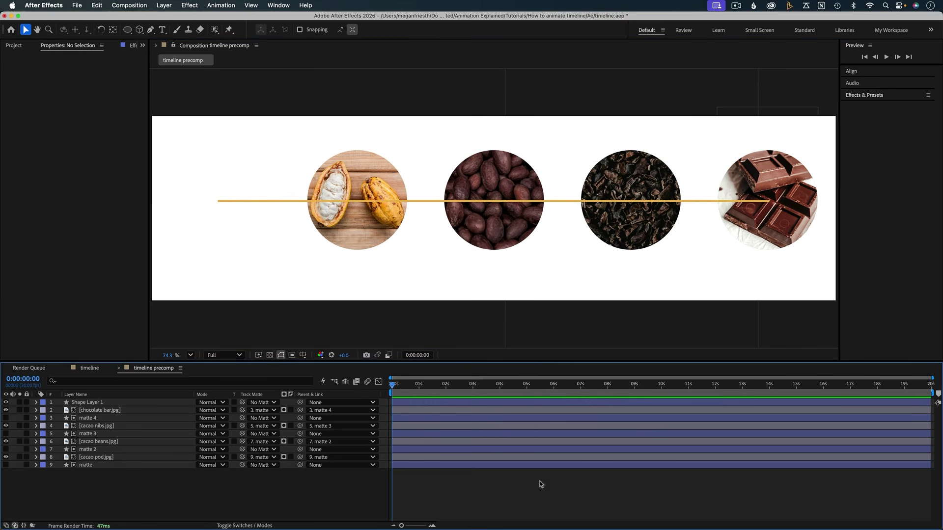
Rename the new shape layer as line and move it beneath all other layers, behind the circular images
click(145, 402)
key(Return)
text(line)
key(Return)
drag(110, 404, 106, 495)
click(152, 498)
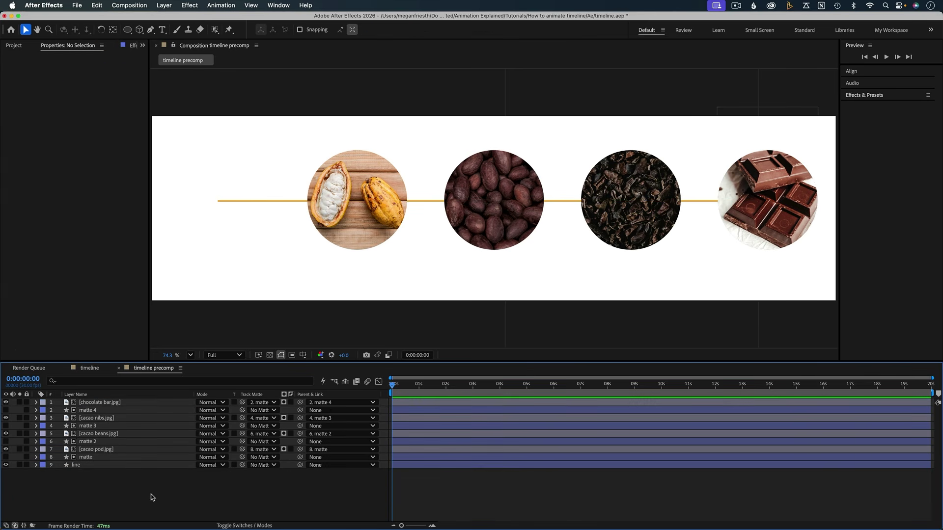
Add the timeline precomp to the timeline composition beneath the cacao trees video and shift it right until the cacao pod circle follows the video circle
click(91, 369)
click(13, 45)
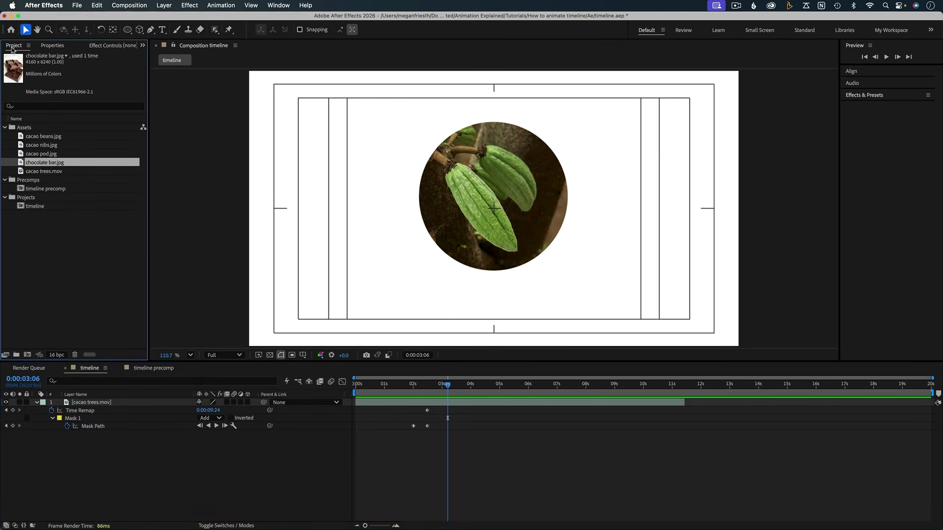
drag(52, 274, 87, 445)
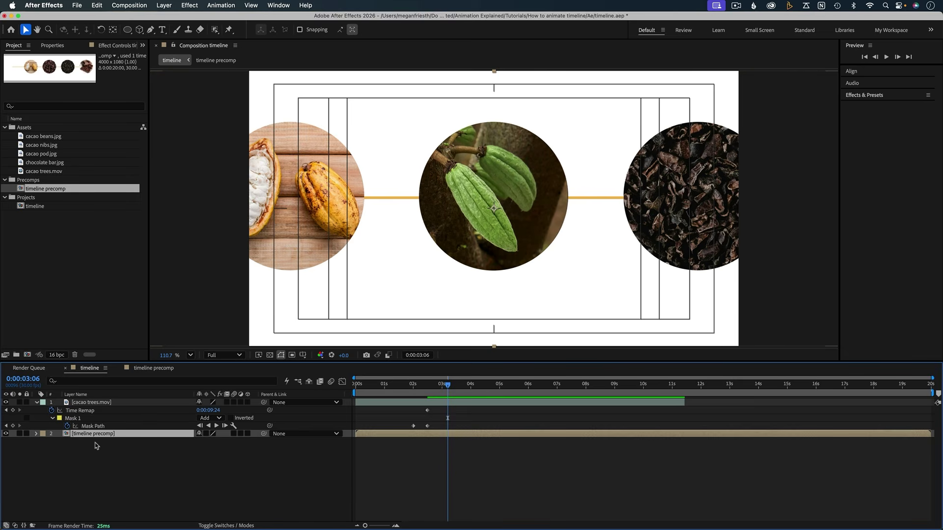
drag(356, 222, 747, 230)
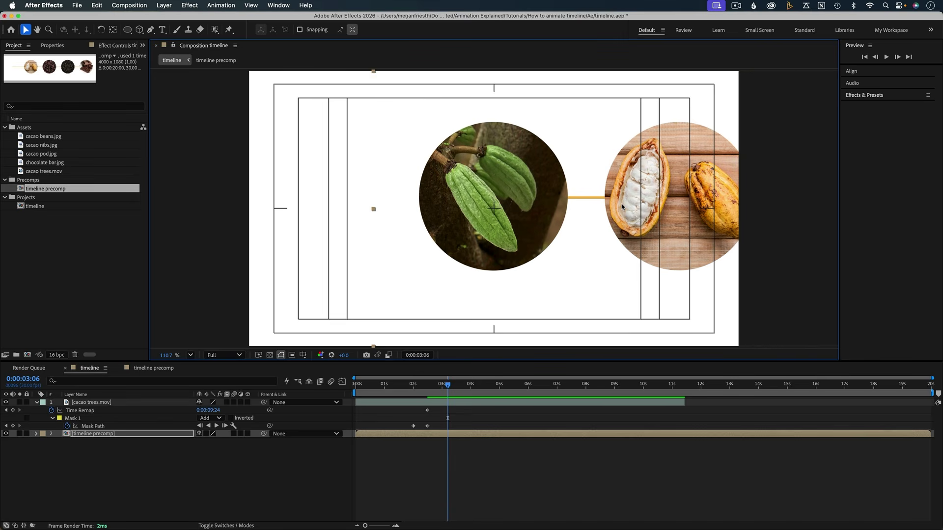
Duplicate the matte layer in the timeline precomp, make the copy visible and place it beneath the original matte
double_click(442, 436)
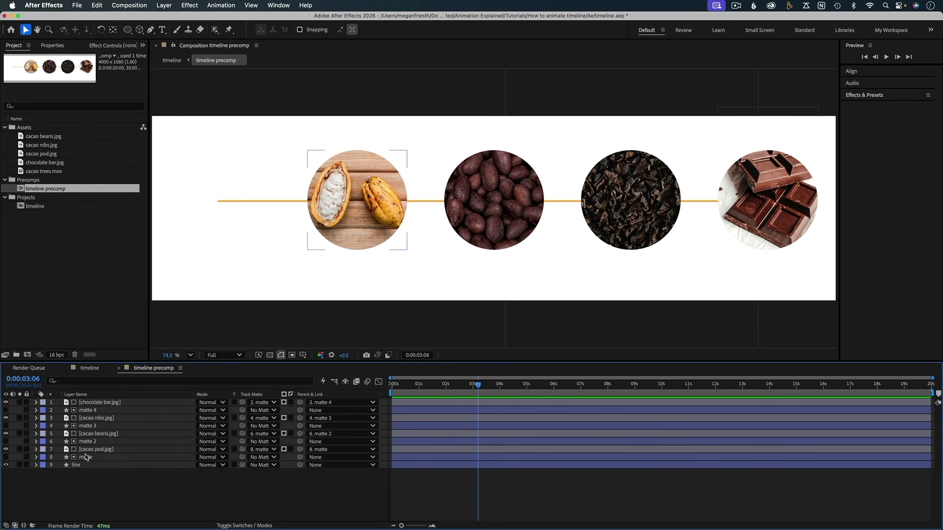
click(85, 457)
key(super+d)
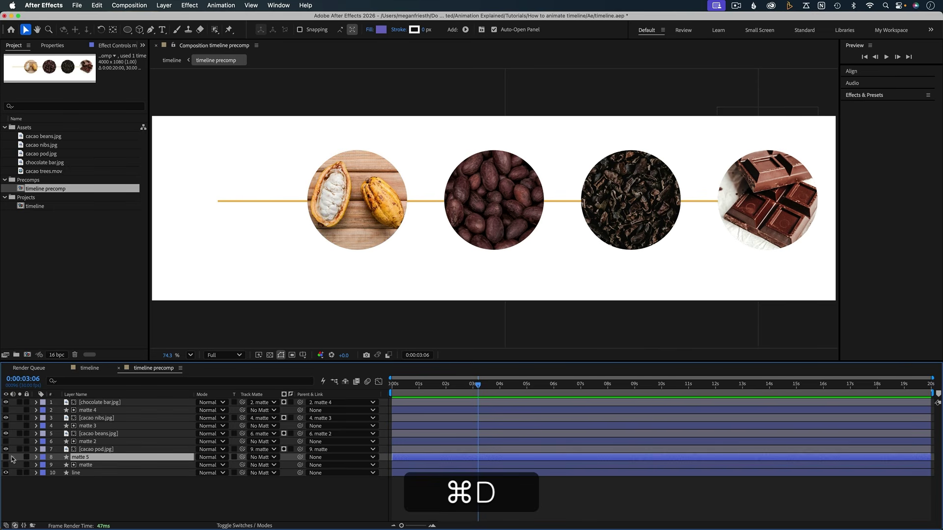
mouse_move(80, 460)
mouse_down()
mouse_move(78, 478)
mouse_move(77, 470)
mouse_up()
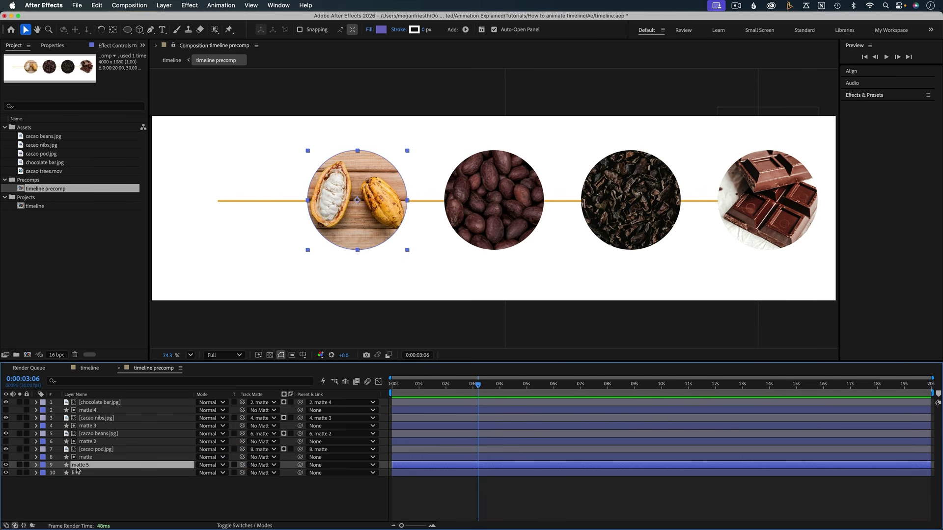
Shift the X position of matte 5 by -800 to 400 as a placeholder circle before the cacao pod
key(p)
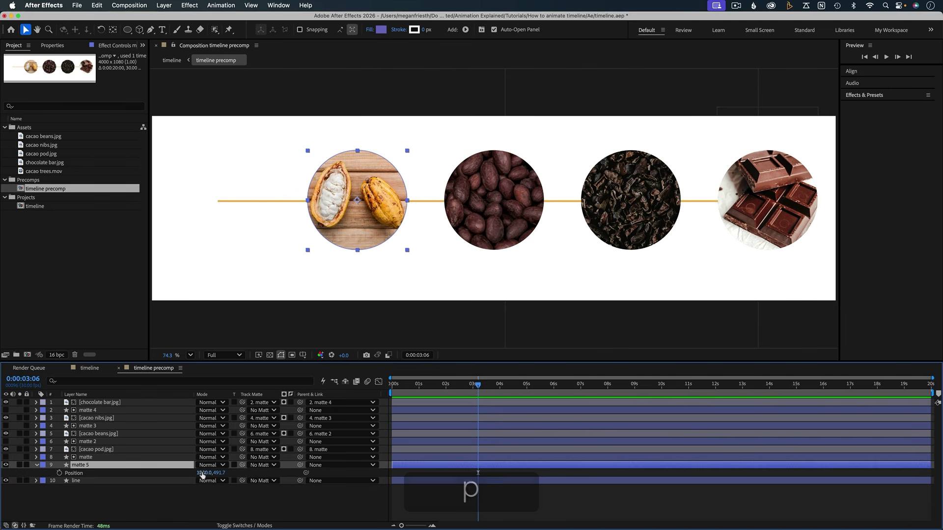
click(200, 473)
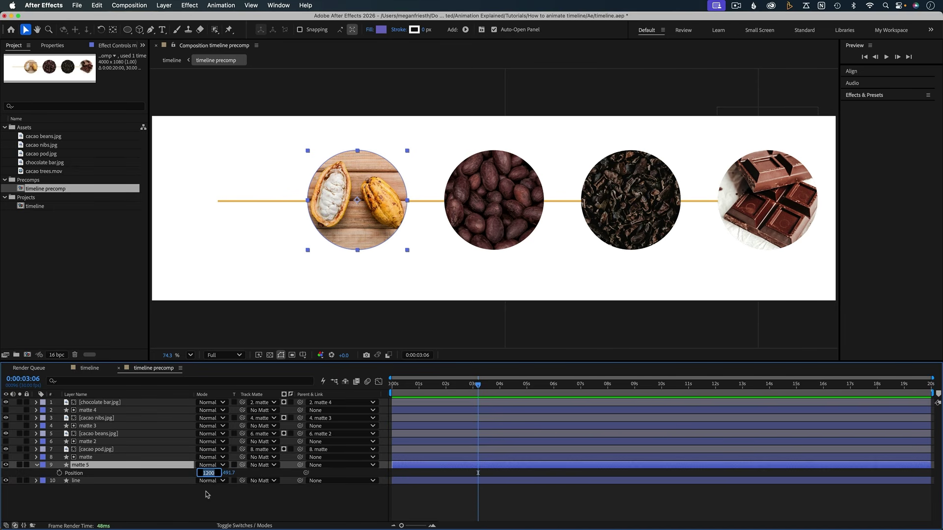
text(400)
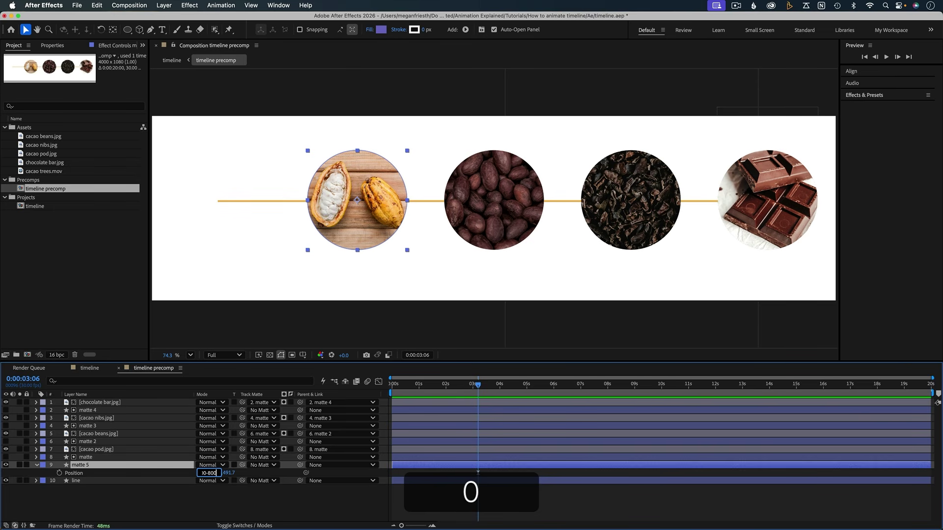
key(Return)
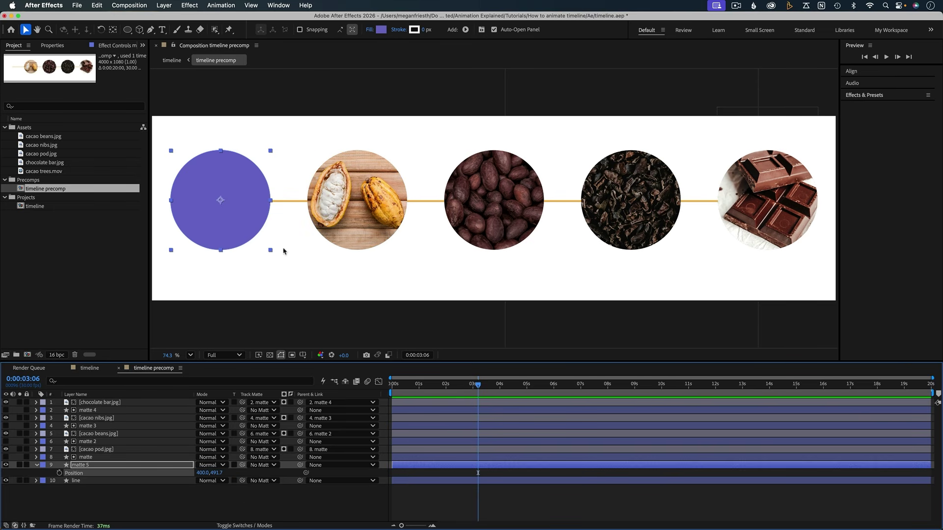
click(244, 506)
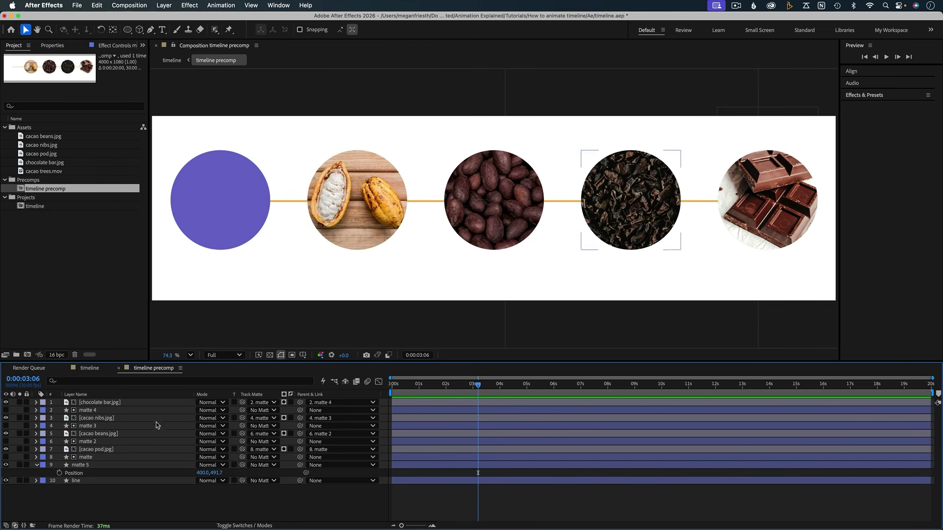
Move the timeline precomp in the timeline composition so its purple placeholder circle sits exactly behind the cacao trees video circle
click(90, 368)
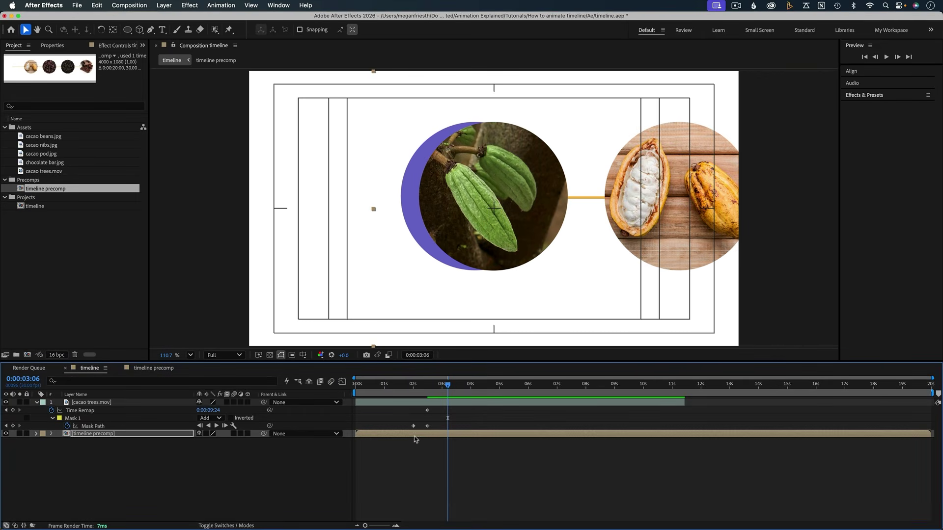
drag(619, 225, 637, 225)
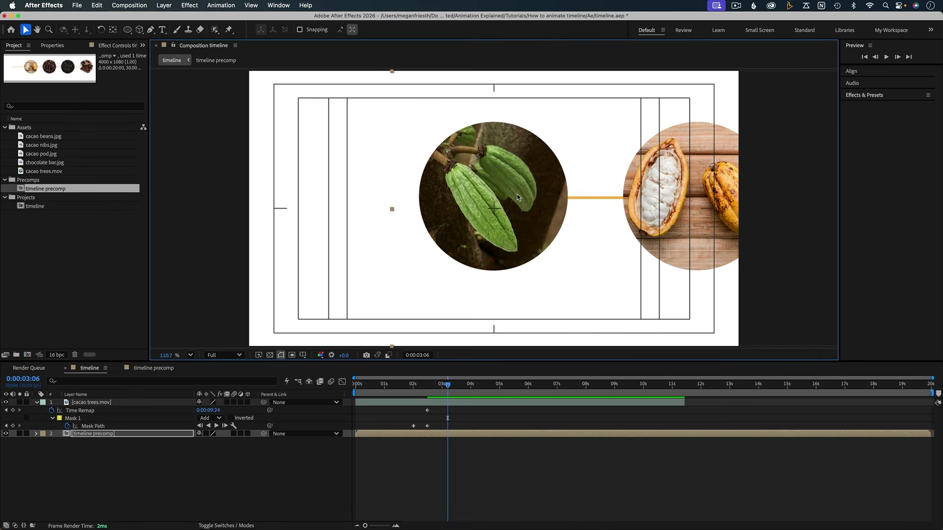
Add a text layer reading Farming below the purple placeholder circle in the timeline precomp
double_click(462, 434)
click(97, 467)
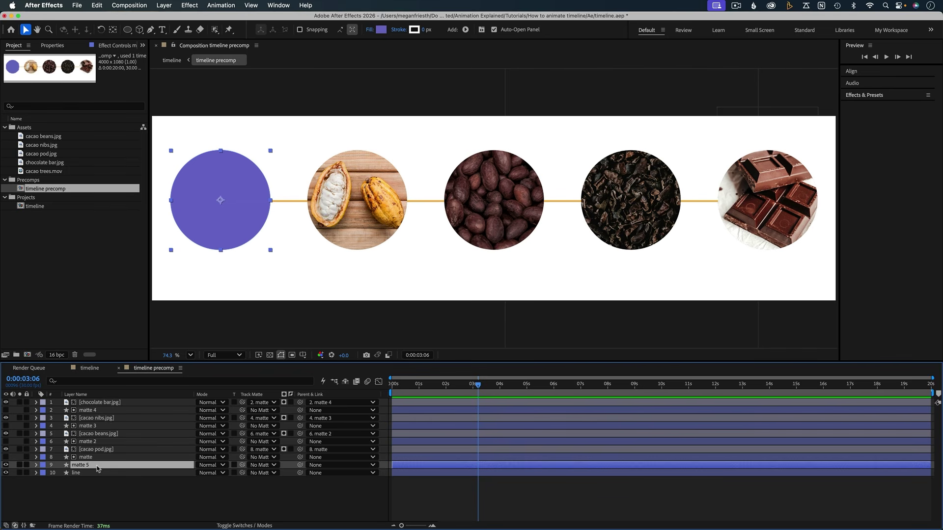
click(100, 491)
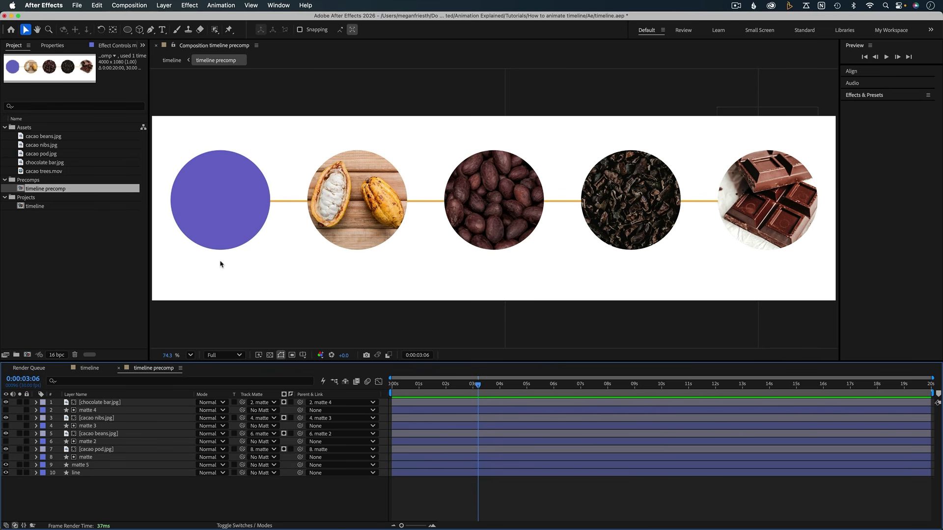
key(super+t)
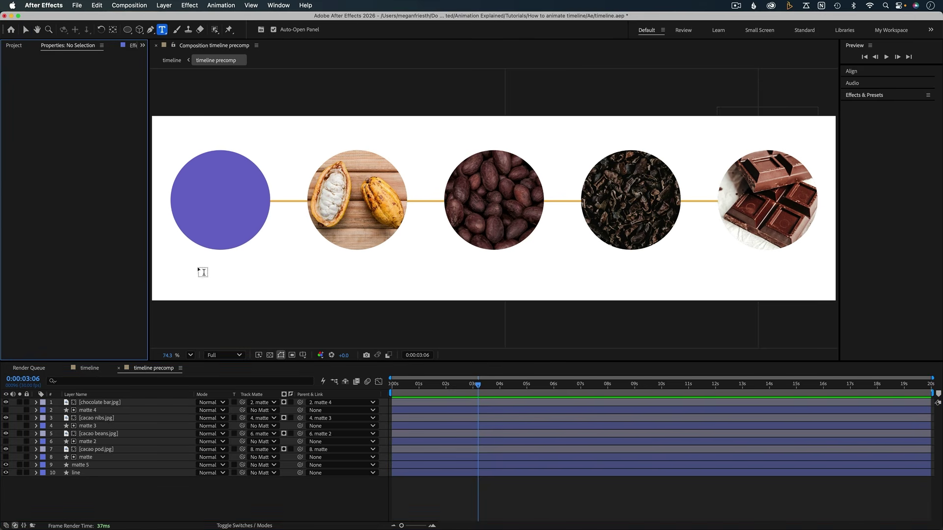
click(200, 268)
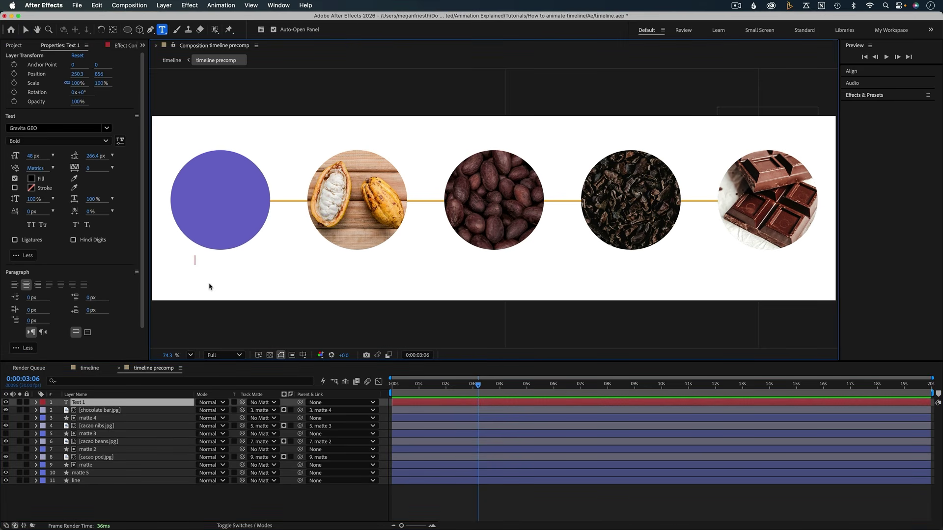
text(Farming)
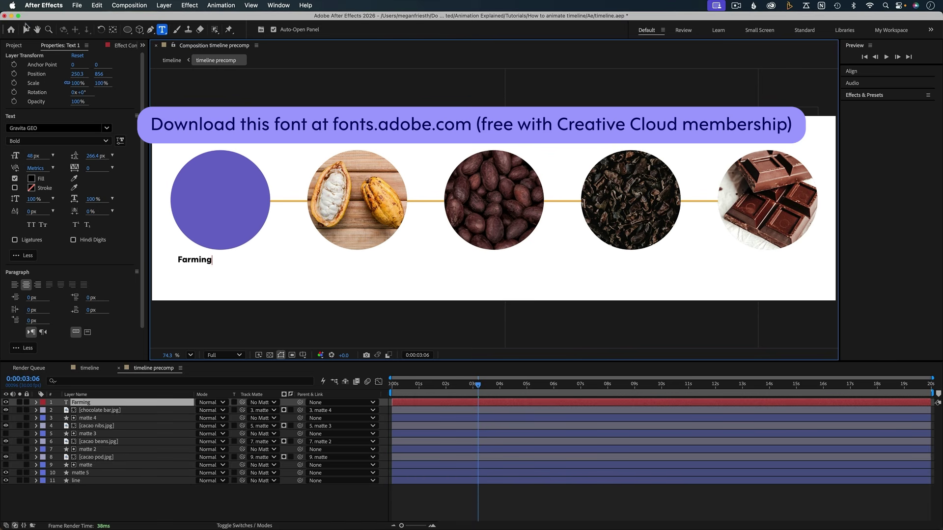
Centre the Farming text beneath the purple circle and set its X position to 400
click(25, 29)
drag(205, 263, 230, 268)
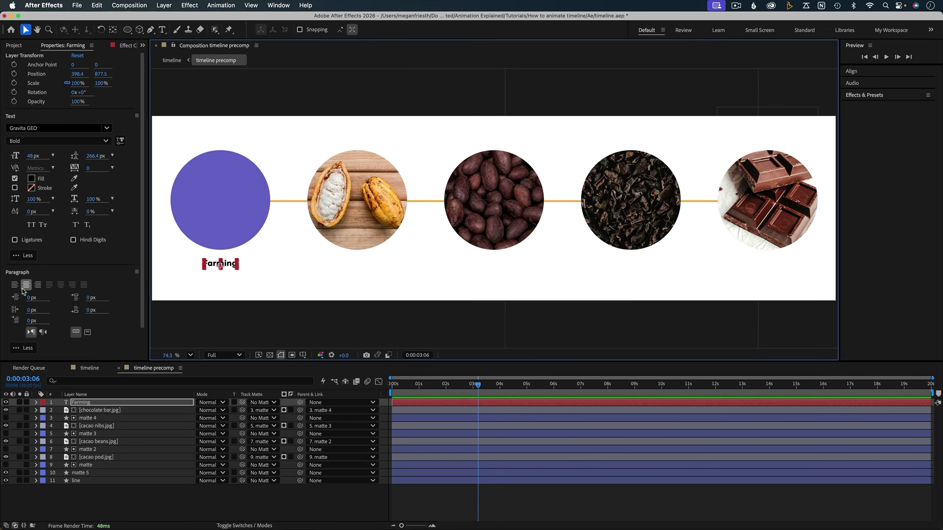
key(p)
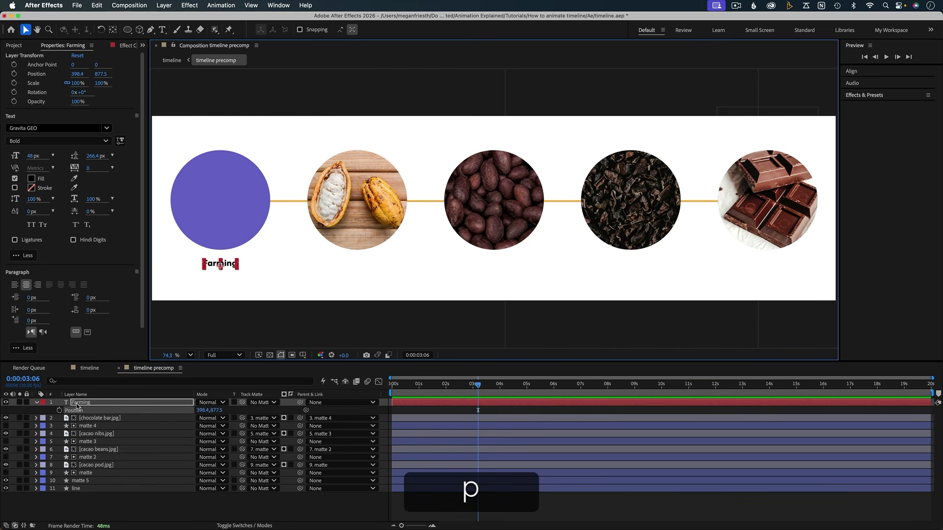
click(208, 411)
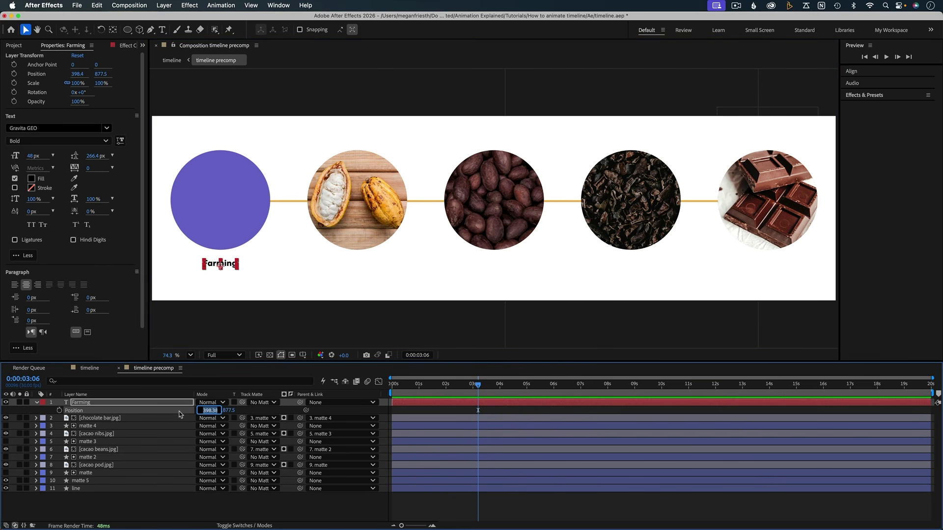
text(400)
key(Return)
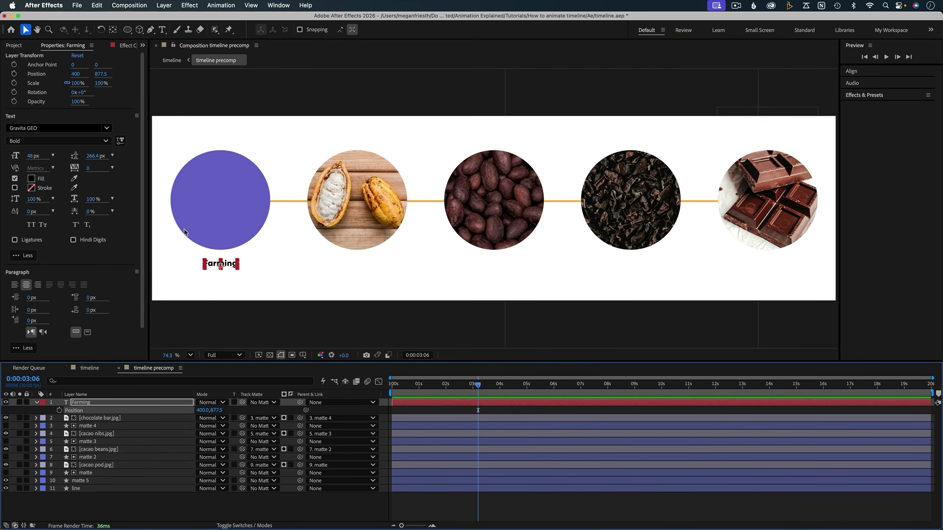
click(109, 509)
Duplicate the Farming text, place the copy directly below it and change its wording to Cacao Trees
click(84, 403)
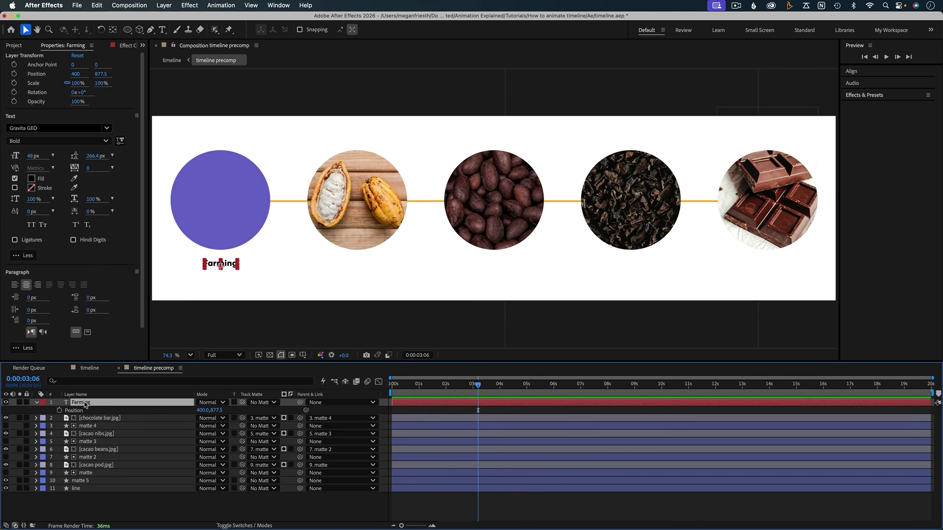
key(super+d)
drag(220, 261, 221, 277)
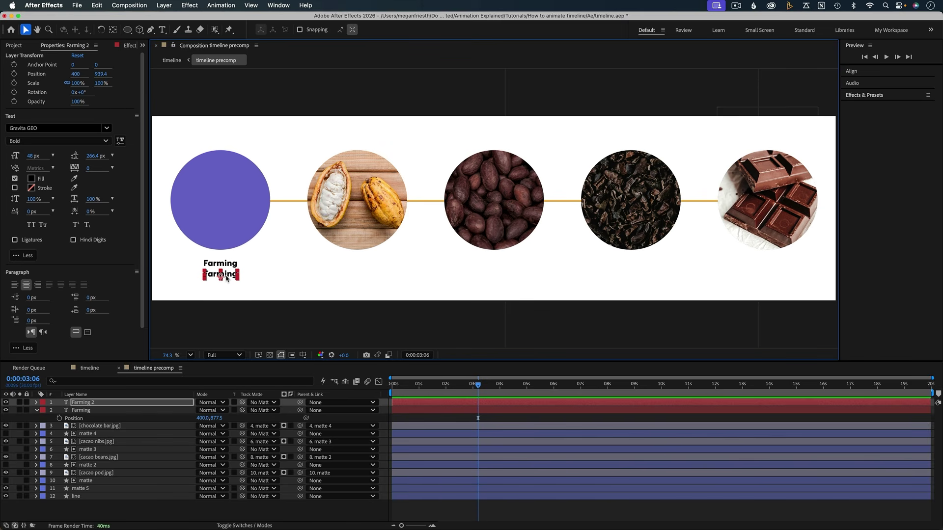
double_click(226, 276)
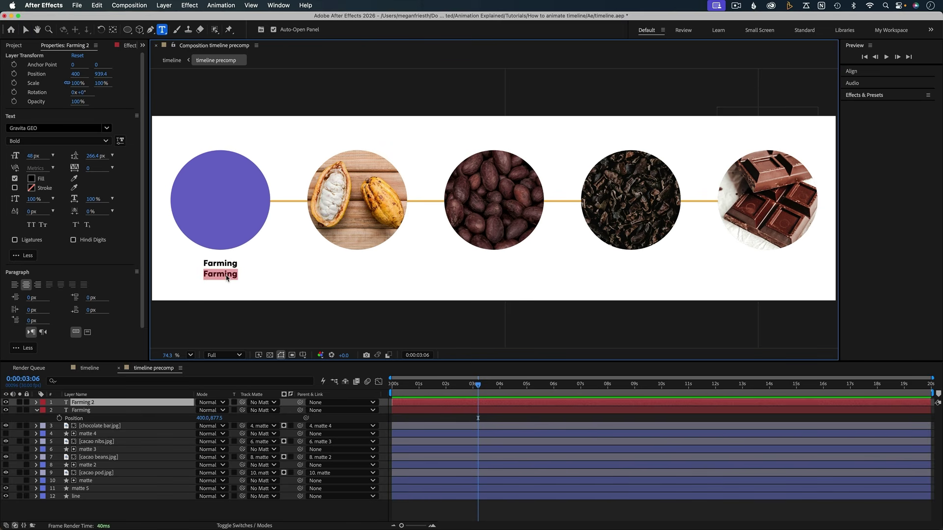
text(Cacao )
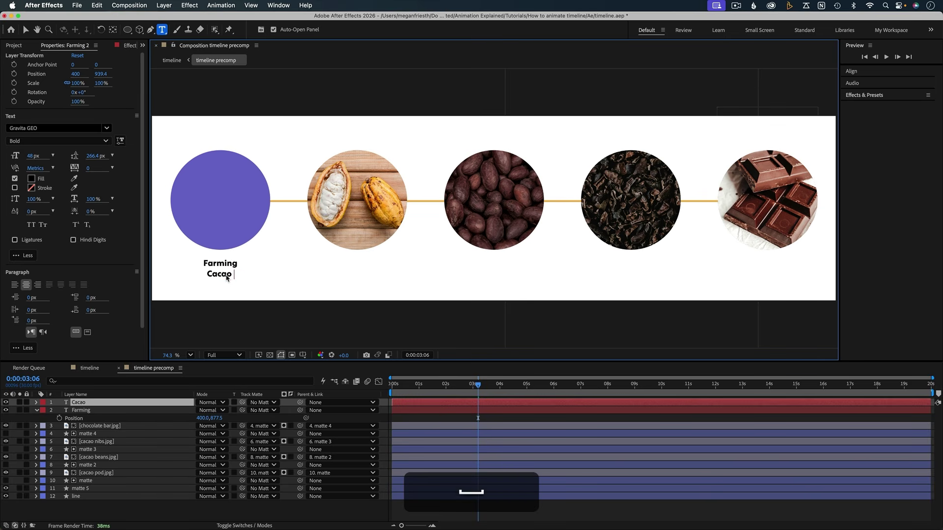
text(Trees)
click(426, 408)
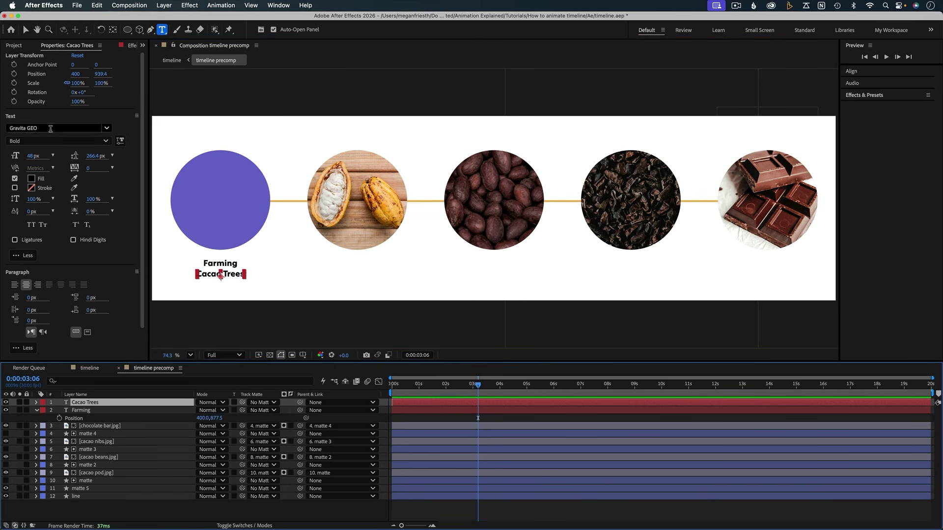
Style the Cacao Trees text as Light, all caps, with tracking 200 and a font size of 30 px
click(105, 141)
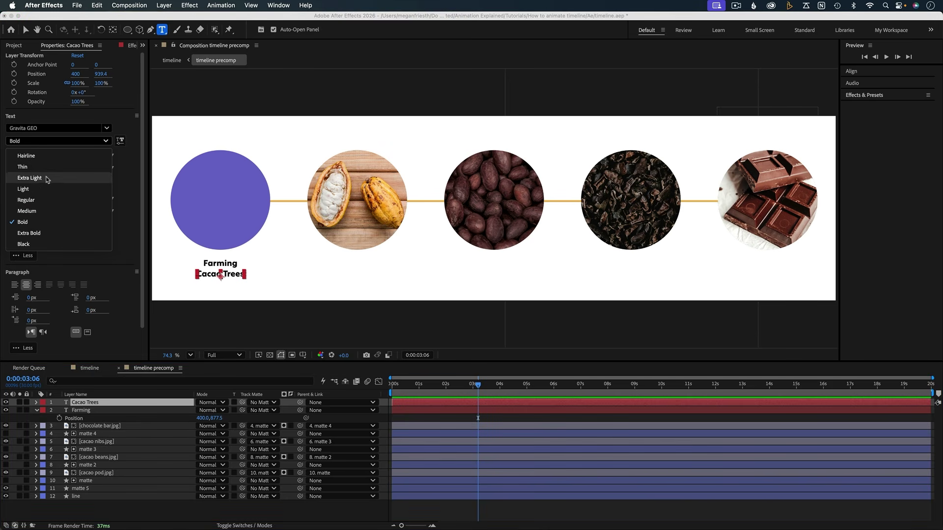
click(37, 189)
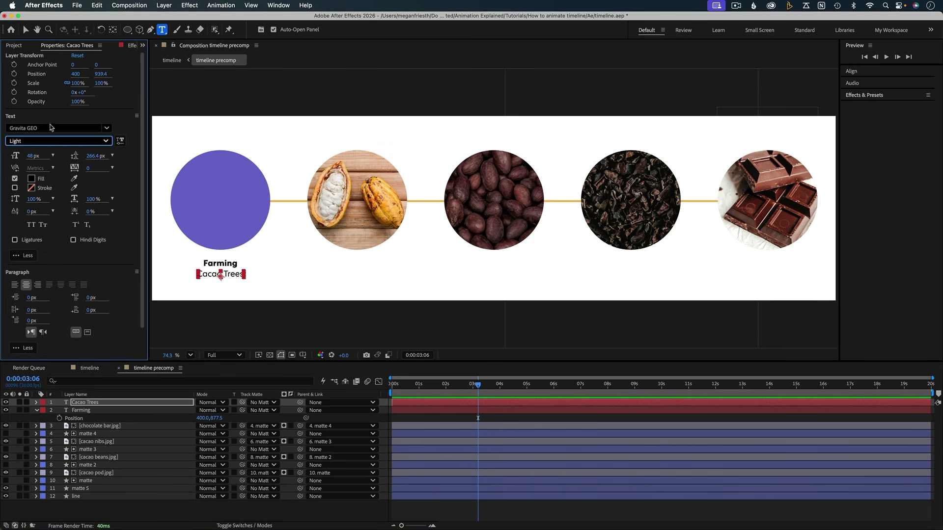
click(31, 224)
drag(89, 168, 178, 170)
click(91, 168)
text(200)
key(Return)
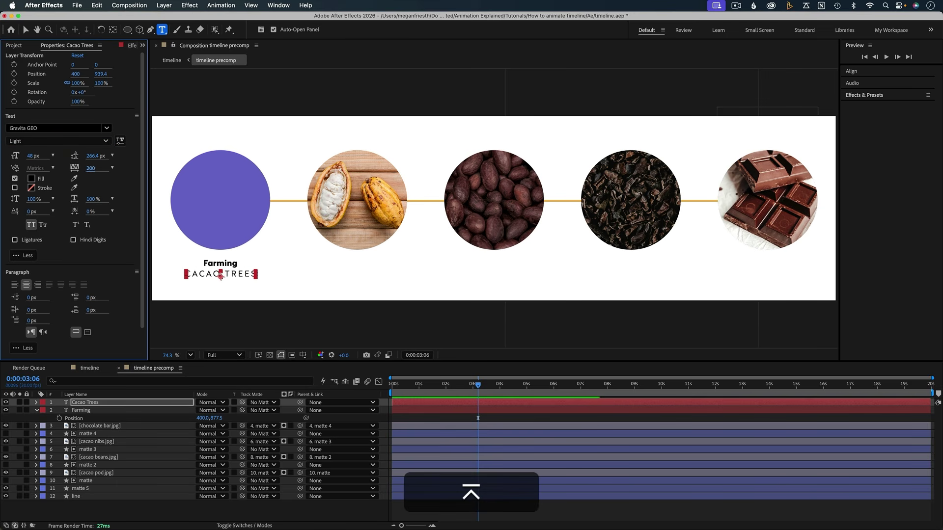
drag(34, 157, 18, 156)
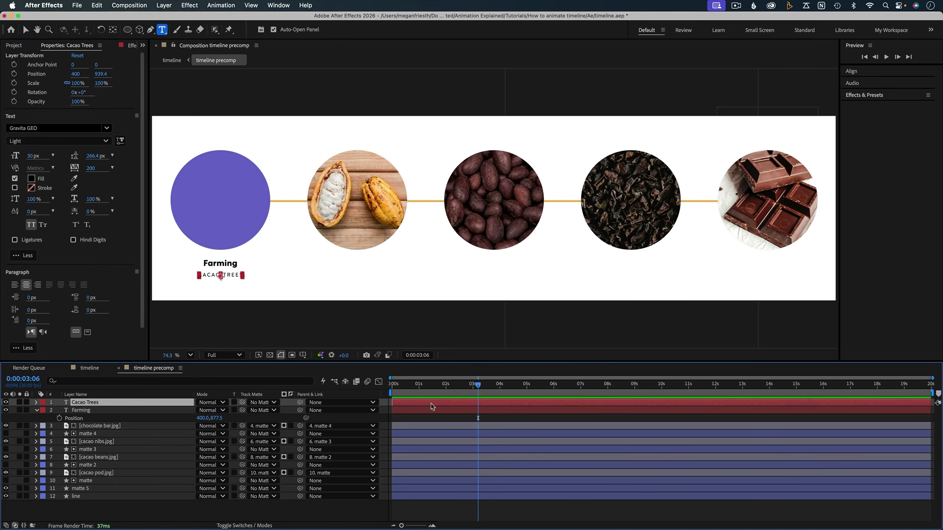
Nudge the Cacao Trees text up 12 px, closer to the Farming heading
key(Up)
key(Up)
key(Up)
key(Up)
key(Up)
key(Up)
key(Up)
key(Up)
key(Up)
key(Up)
key(Up)
key(Up)
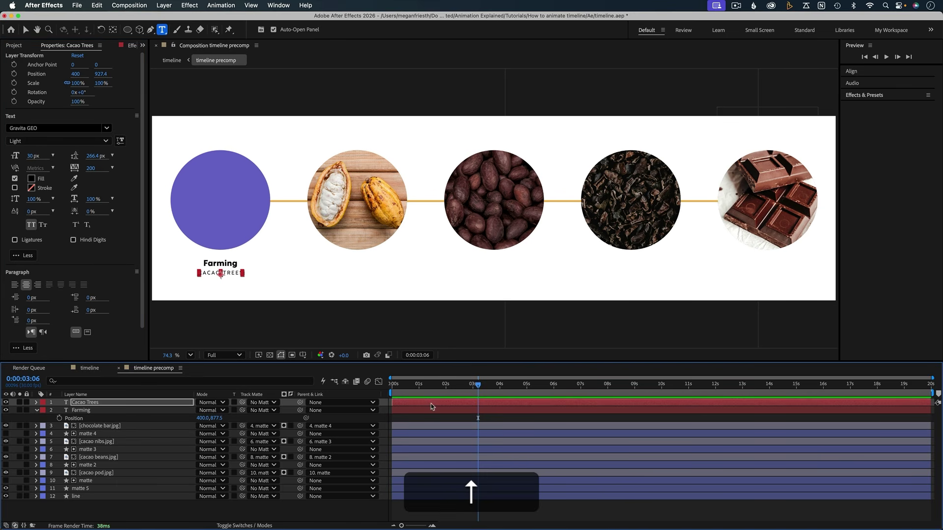
click(440, 418)
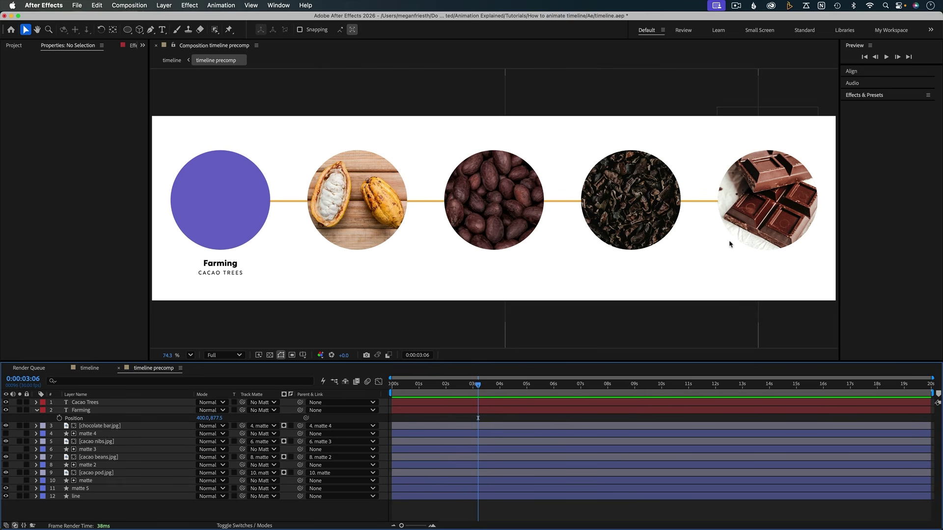
List the Animate In text presets among the animation presets
click(866, 97)
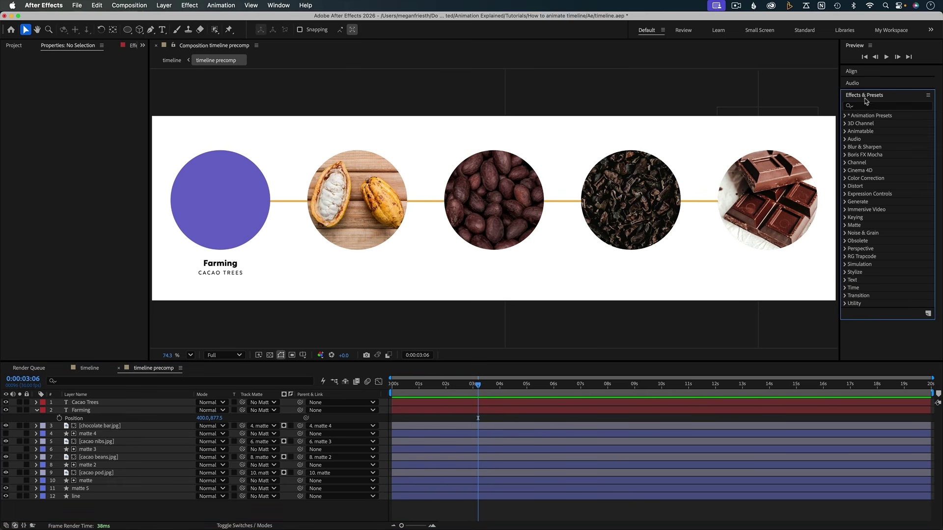
click(845, 117)
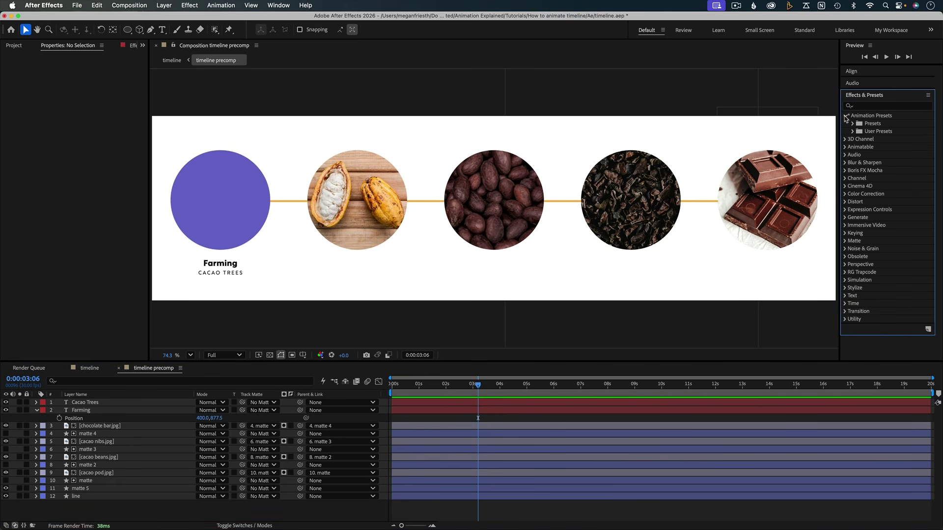
click(853, 125)
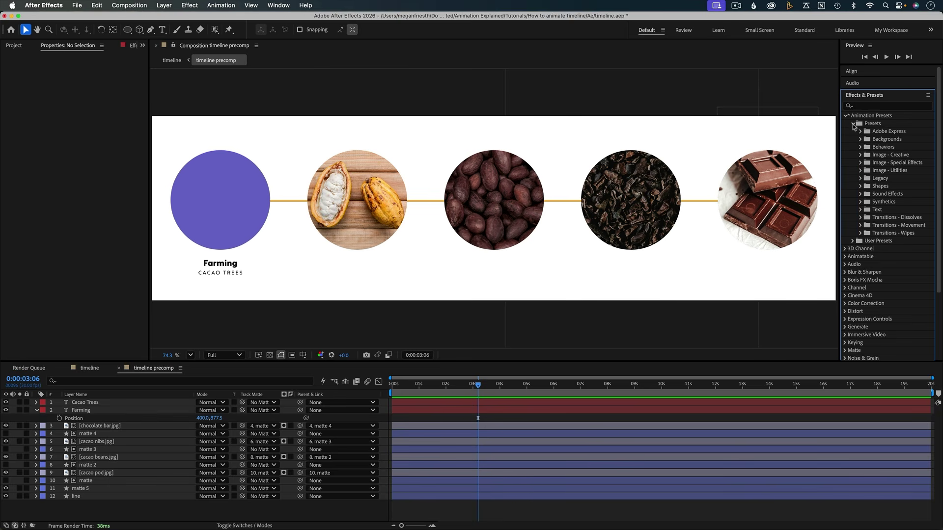
click(860, 209)
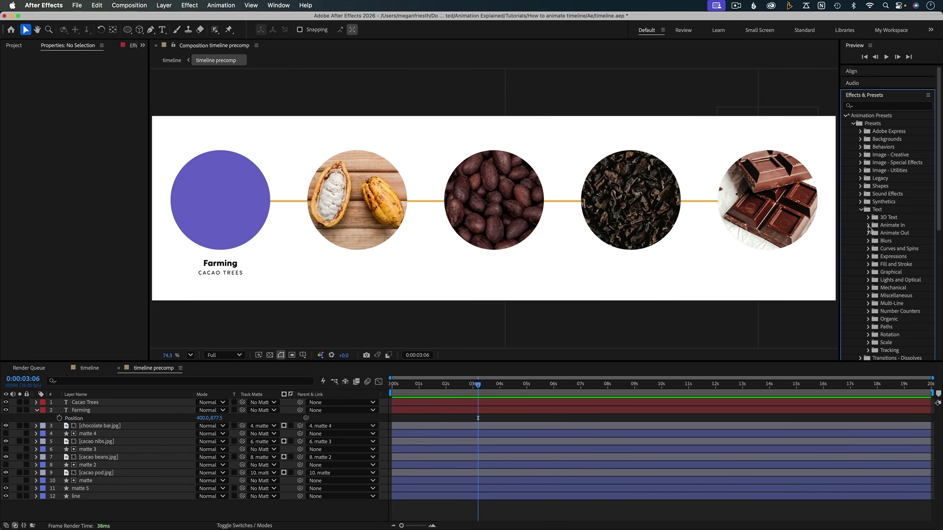
click(868, 225)
scroll(875, 273, down, 5)
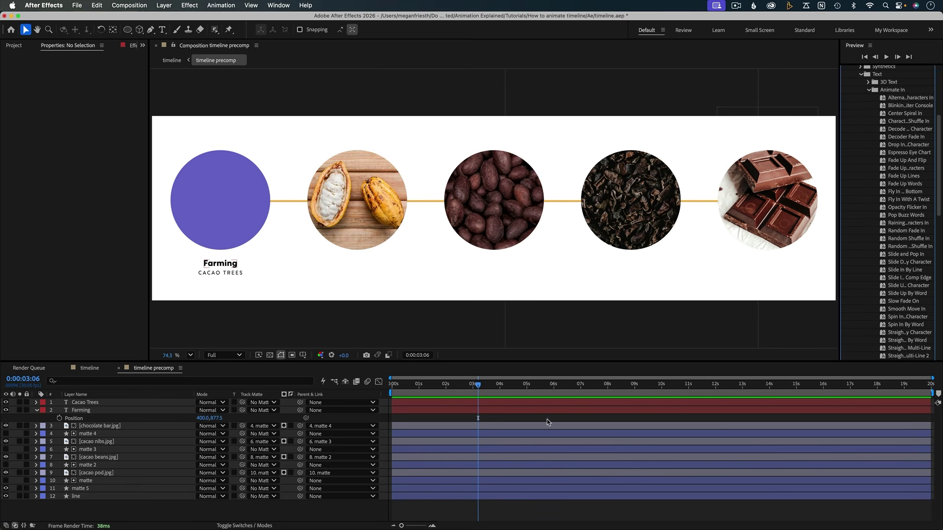
Apply the Slide Down By Character preset to the Farming text at 0:00:00:00 and preview it
click(538, 411)
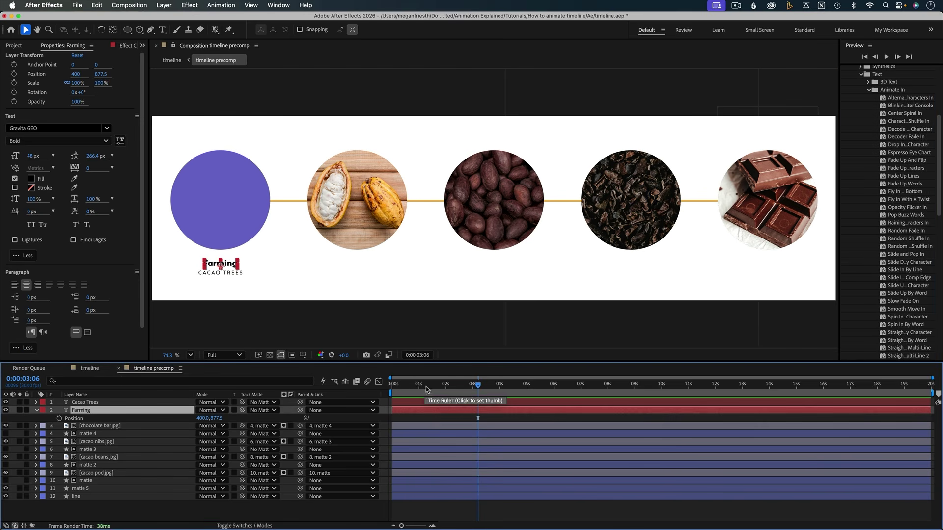
drag(425, 388, 375, 384)
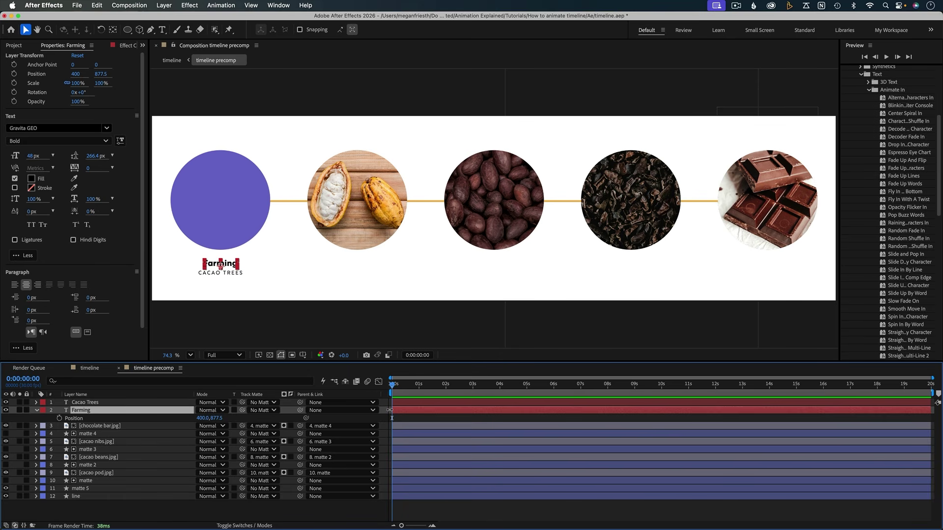
click(890, 262)
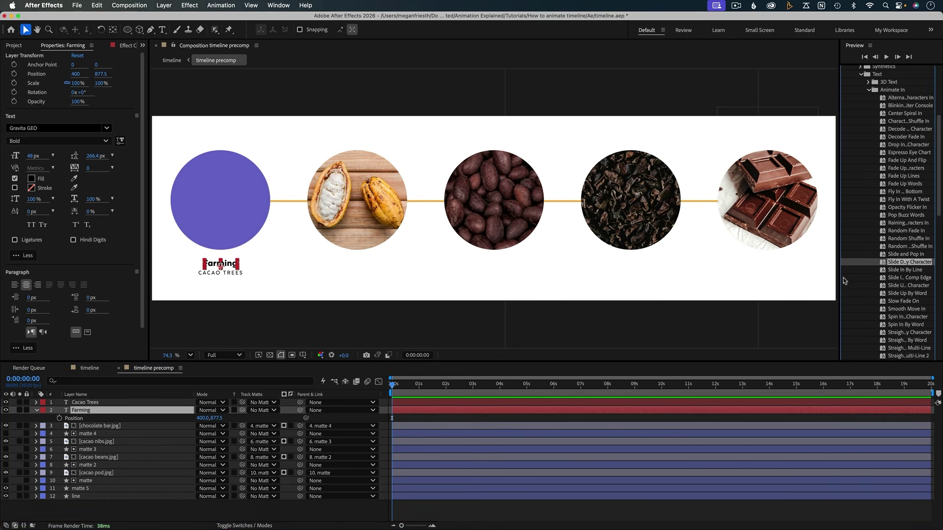
drag(892, 264, 401, 415)
key(space)
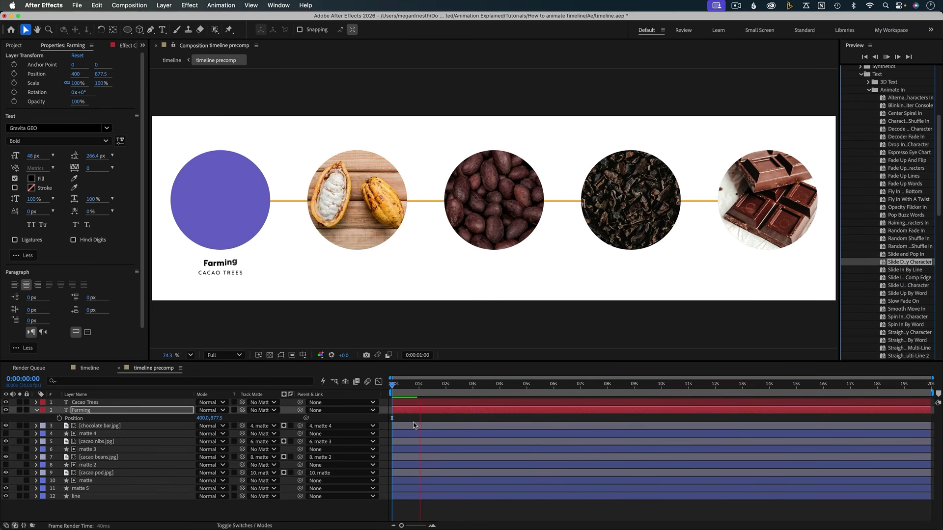
Speed up the Farming text animation by moving its ending Offset keyframe to 0:00:00:20, and preview it
key(u)
key(u)
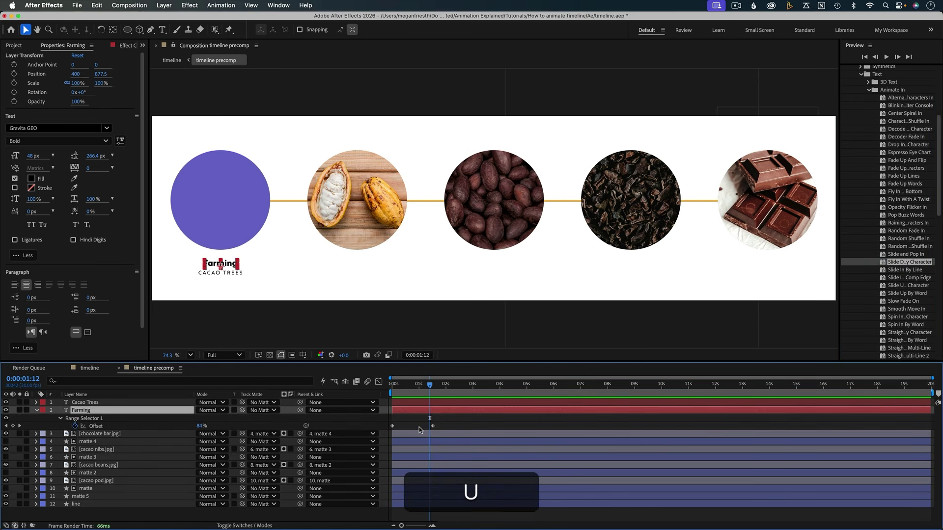
click(408, 386)
drag(409, 388, 411, 388)
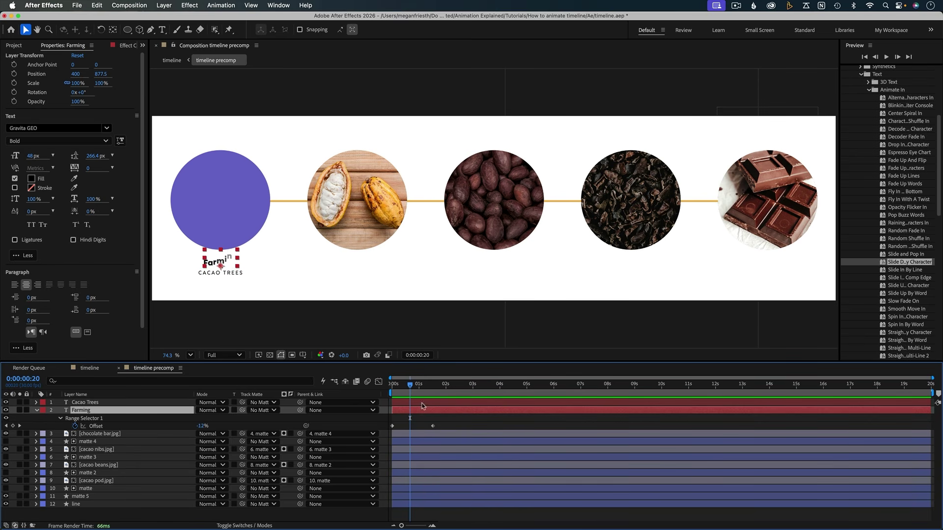
drag(432, 426, 410, 426)
click(391, 388)
key(space)
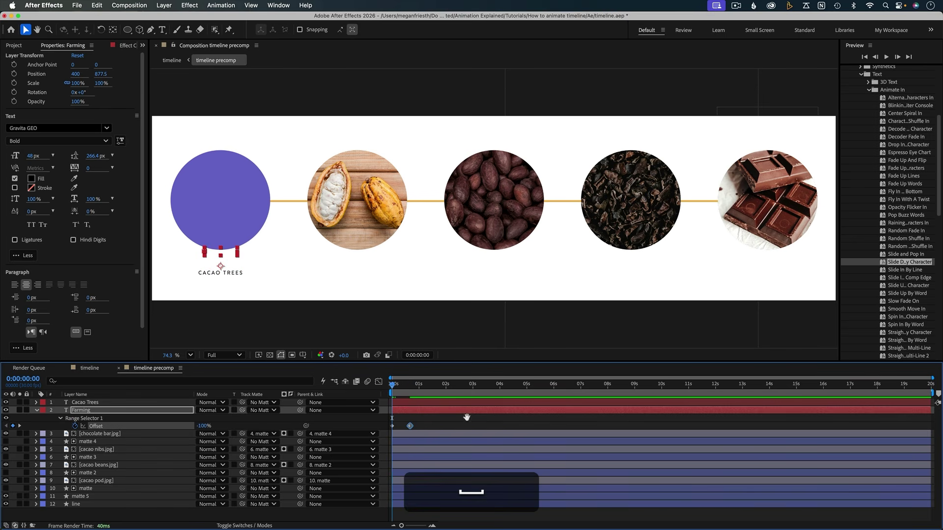
key(space)
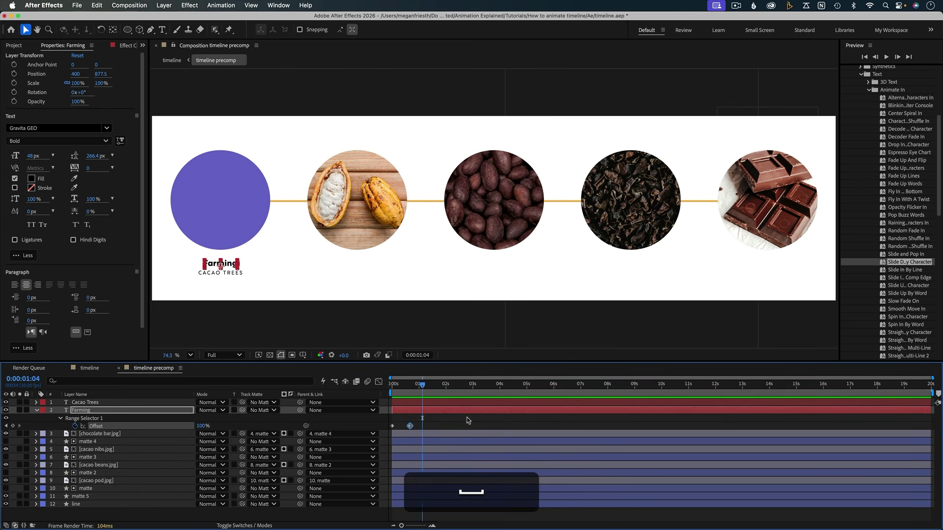
Apply the Blinking Cursor Typewriter Console preset to the Cacao Trees text at 0:00:00:00, reveal its keyframes and preview it
key(u)
click(441, 403)
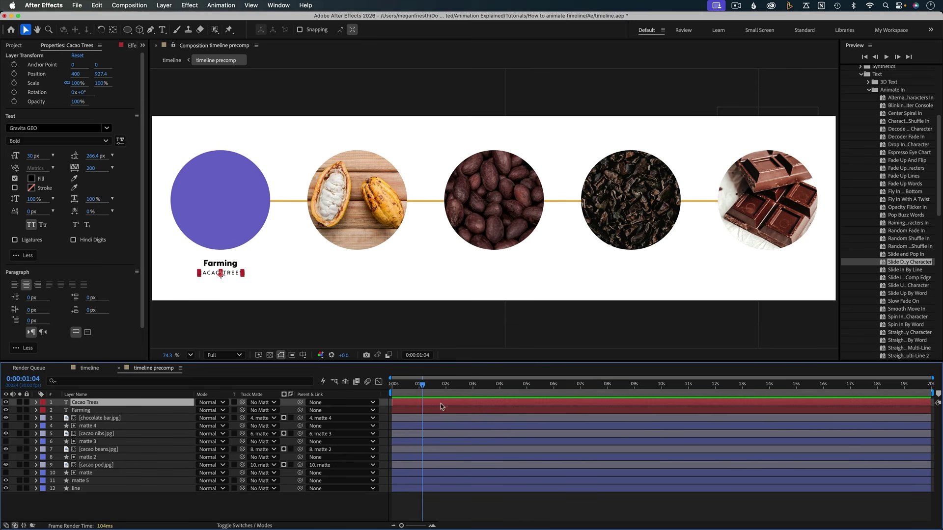
drag(411, 387, 380, 385)
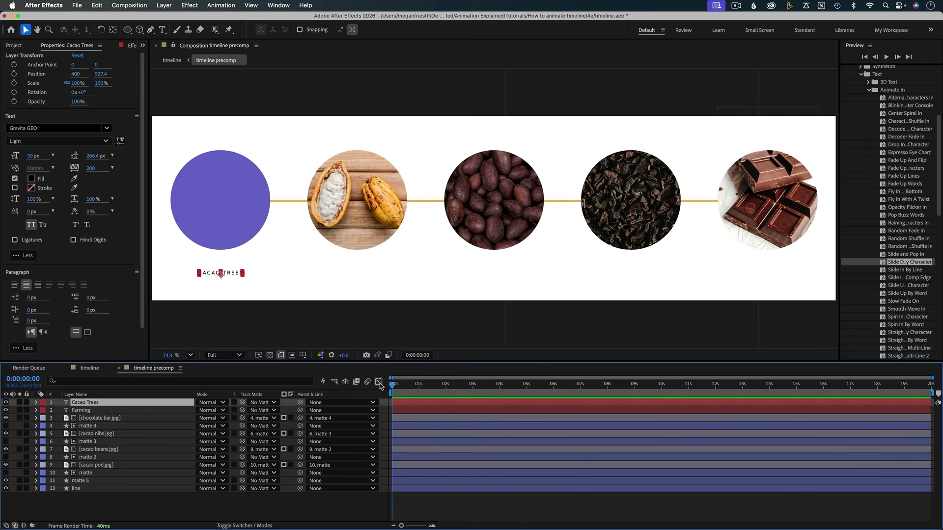
double_click(919, 106)
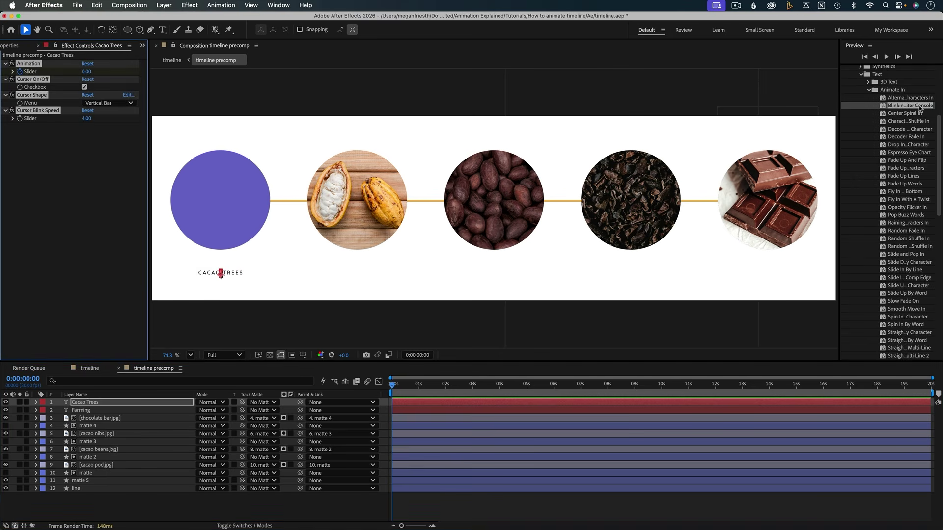
key(u)
key(space)
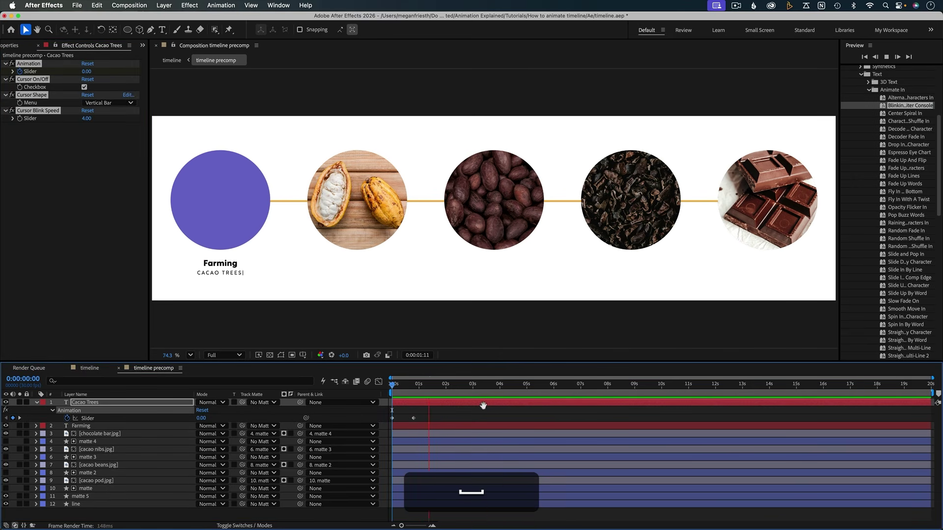
Keyframe the Cacao Trees text's Cursor On/Off checkbox as on at 0:00:00:00 and show its keyframes
click(437, 386)
drag(437, 385, 519, 386)
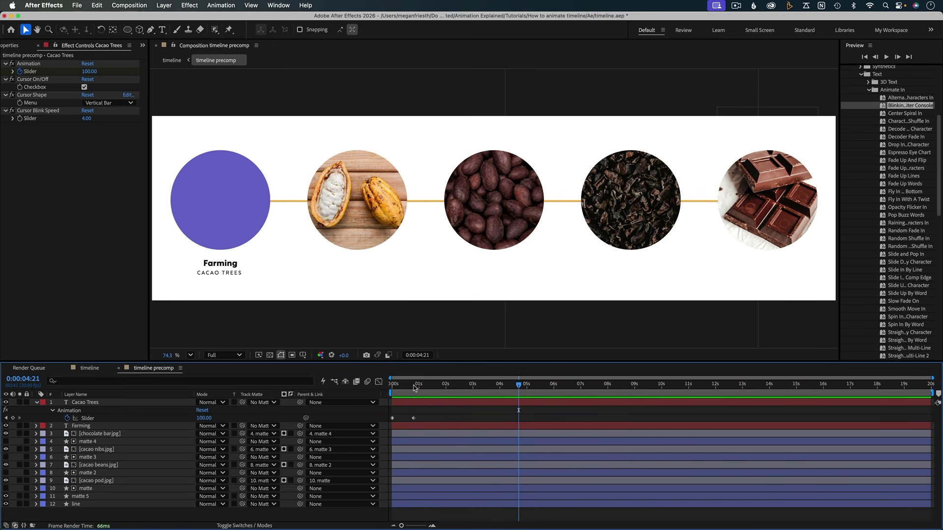
drag(415, 386, 392, 386)
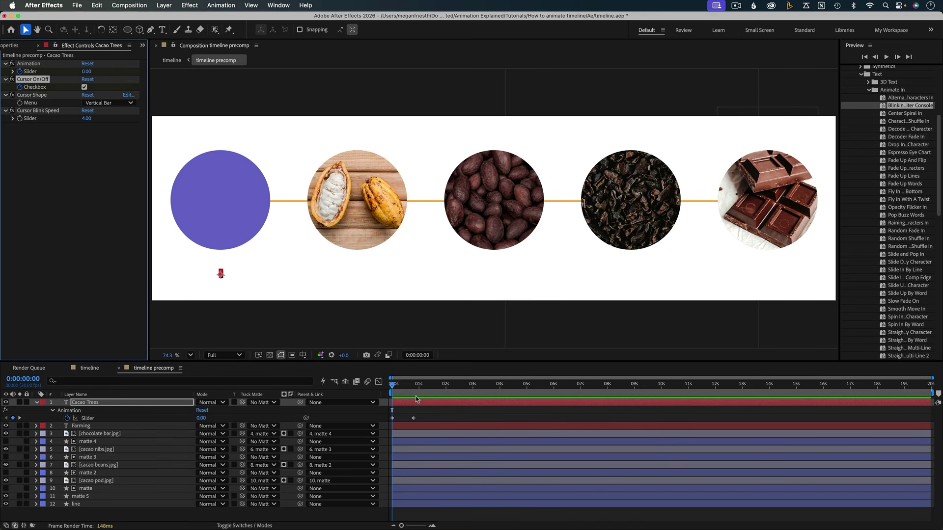
click(416, 405)
key(u)
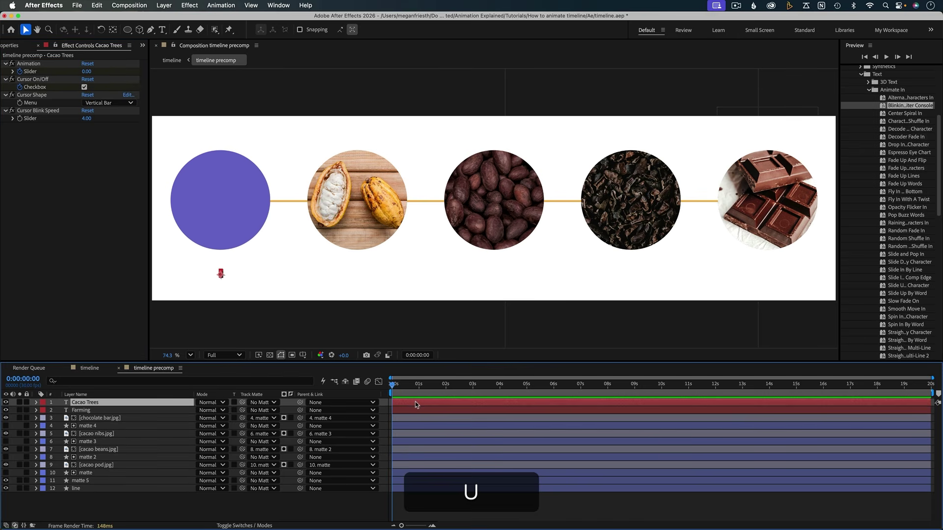
key(u)
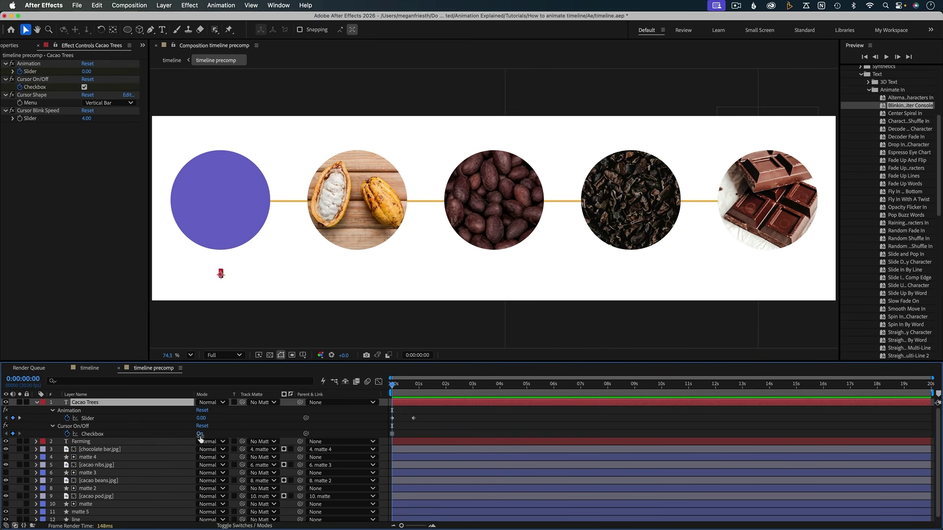
Turn the Cacao Trees text's cursor off with a keyframe at 0:00:00:25 and preview the animation
drag(417, 388, 415, 388)
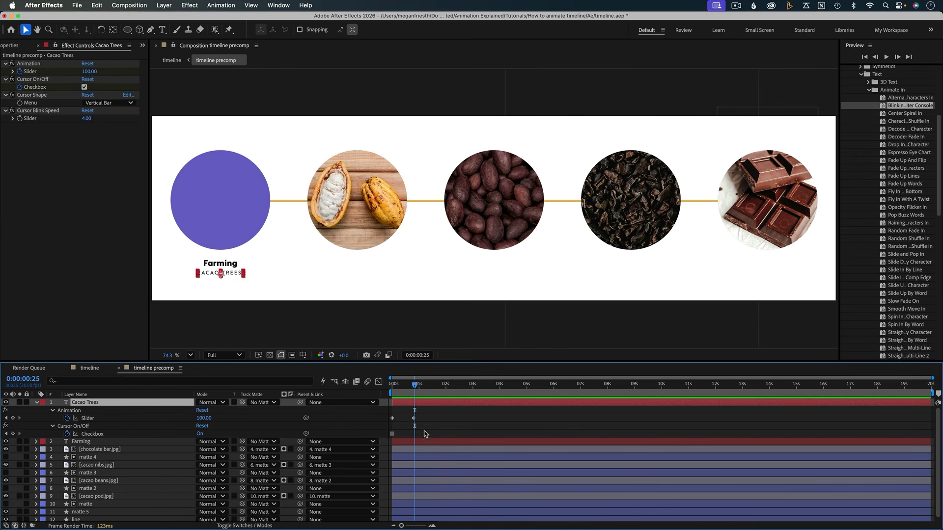
click(198, 434)
key(space)
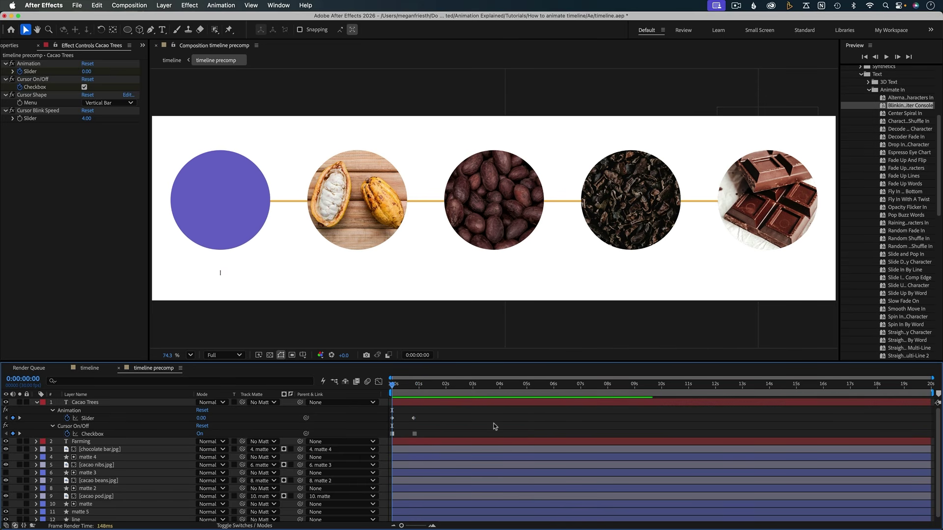
key(space)
key(space)
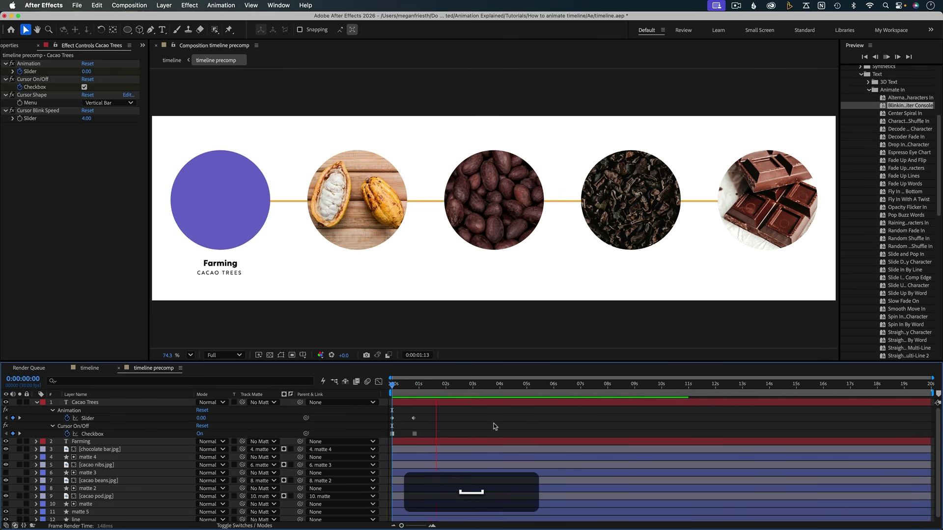
key(u)
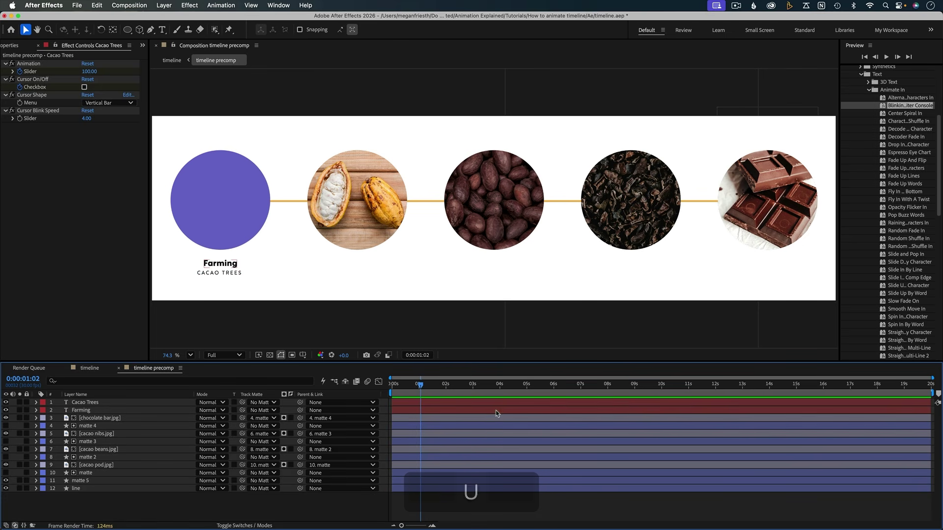
Duplicate the Farming and Cacao Trees text layers and set the X position of both copies to 1200
click(495, 412)
shift+click(486, 405)
key(super+d)
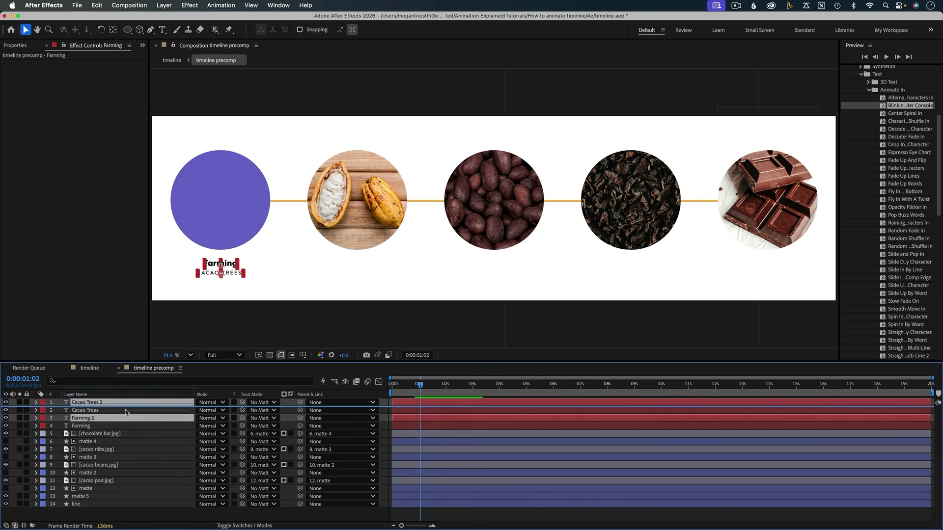
key(p)
click(194, 411)
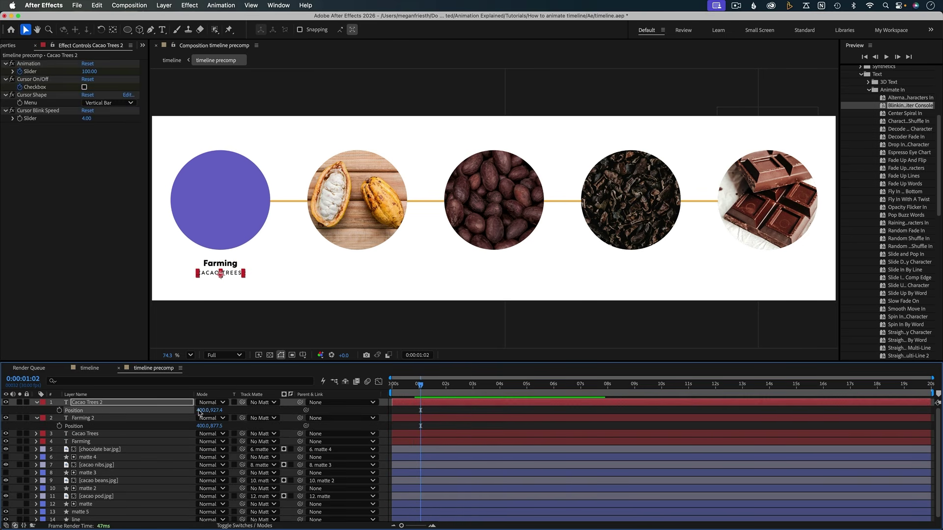
click(203, 410)
text(1200)
key(Return)
click(203, 426)
text(1200)
key(Return)
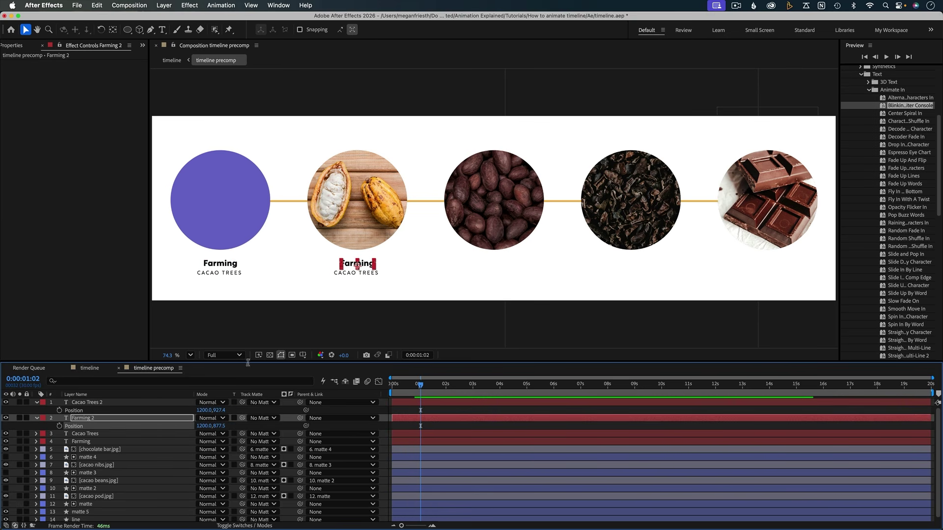
Change the wording of the copied labels under the cacao pod image to Harvesting and Cacao Pods
double_click(357, 265)
text(Harvesting)
key(Escape)
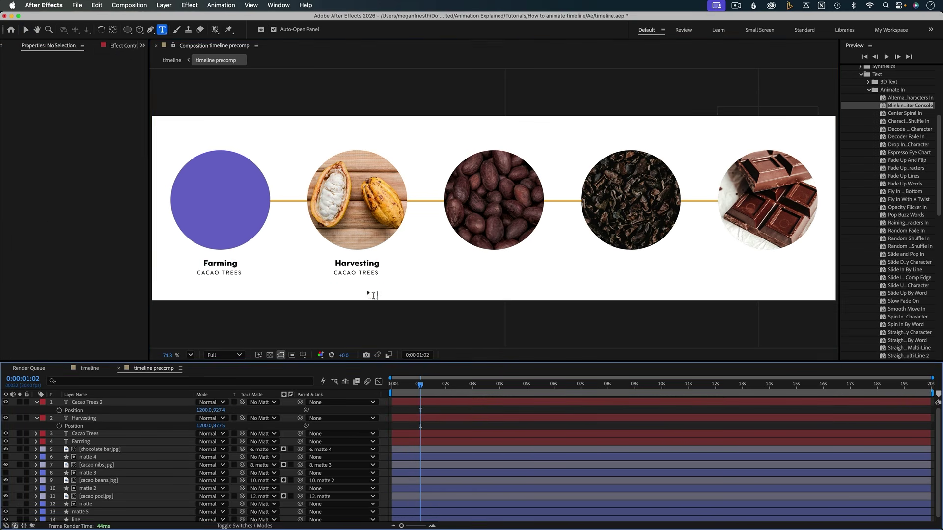
key(ctrl+Up)
key(super+z)
key(shift+p)
key(u)
Duplicate the Harvesting and Cacao Pods text layers and set the X position of both copies to 2000
shift+click(91, 406)
key(super+d)
key(p)
drag(346, 271, 483, 270)
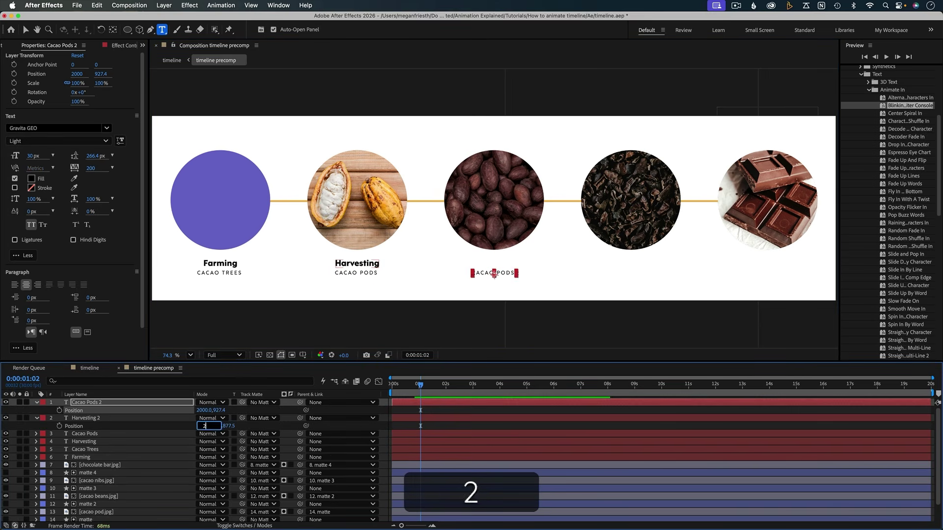
Change the wording of the labels under the cacao beans image to Fermentation & Drying and Cacao Beans
click(483, 270)
double_click(482, 270)
text(Fermentation & Drying)
click(462, 414)
double_click(485, 403)
key(super+z)
text(BeaNs)
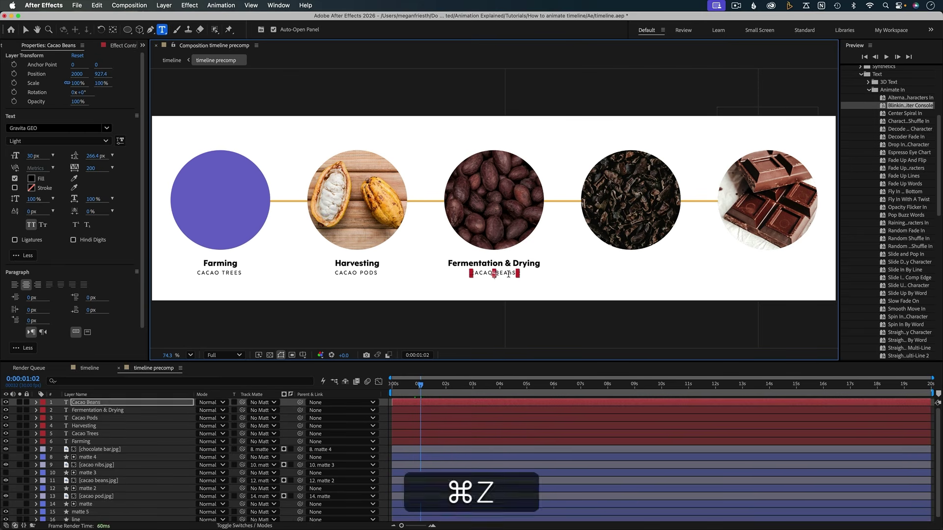
Duplicate the Fermentation & Drying and Cacao Beans text layers and set the X position of both copies to 2800
shift+click(485, 410)
key(super+d)
key(p)
drag(499, 265, 637, 265)
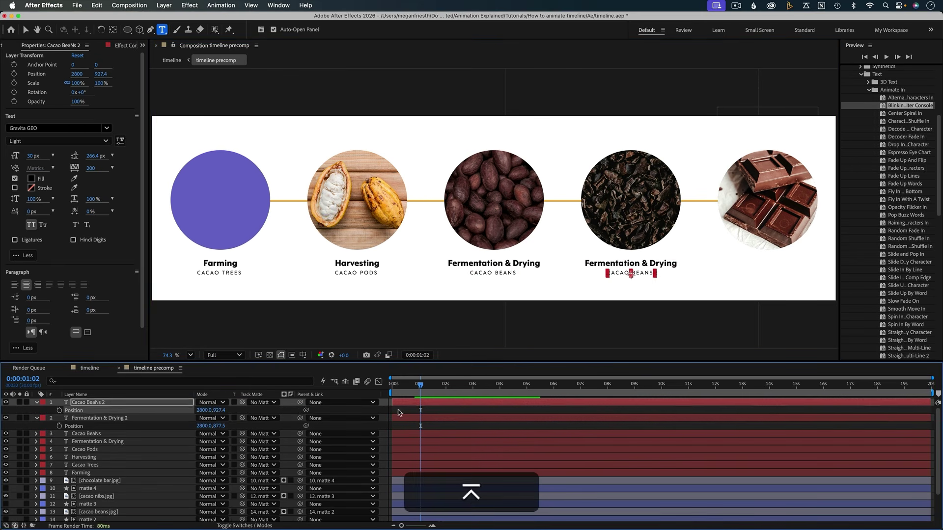
Change the wording of the labels under the cacao nibs image to Processing and Cacao Nibs
click(636, 266)
key(super+a)
text(Processing)
double_click(643, 273)
text(Nibs)
Duplicate the Processing and Cacao Nibs text layers and set the X position of both copies to 3600
shift+click(82, 413)
key(super+d)
key(p)
drag(631, 264, 768, 264)
Change the wording of the labels under the chocolate bar image to Manufacturing and Chocolate
click(767, 264)
key(super+a)
text(Manufacturing)
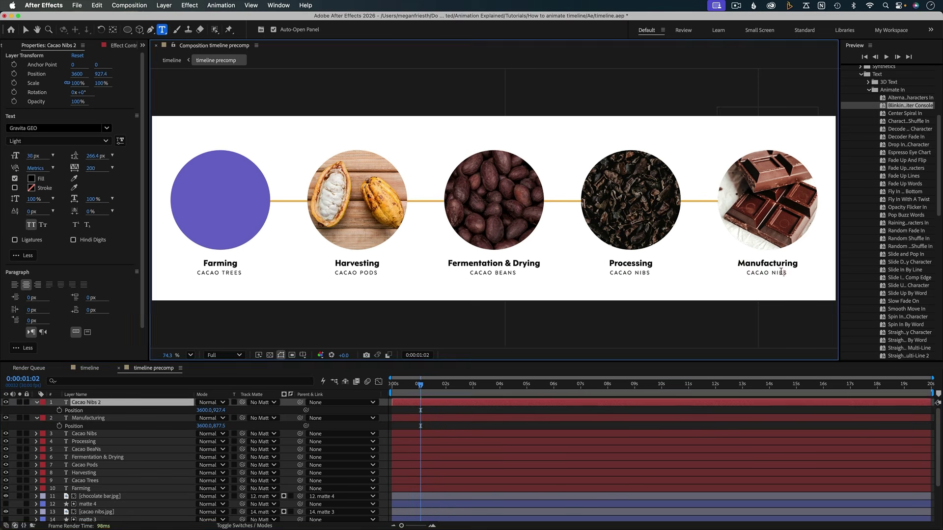
double_click(766, 273)
text(Chocolate)
key(Escape)
Keyframe the scale of the cacao pod image's matte layer from 0% at 0:00:00:00 to 100% at 0:00:00:20
key(Home)
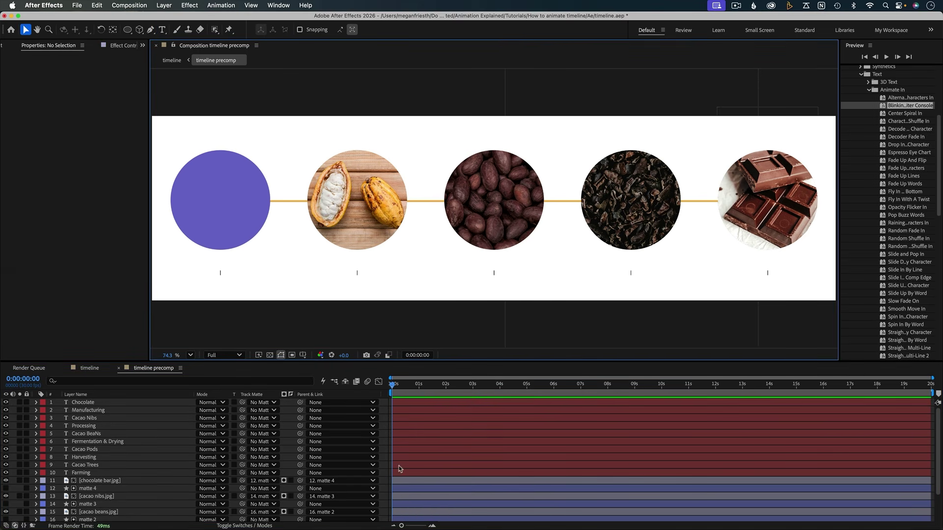
click(357, 248)
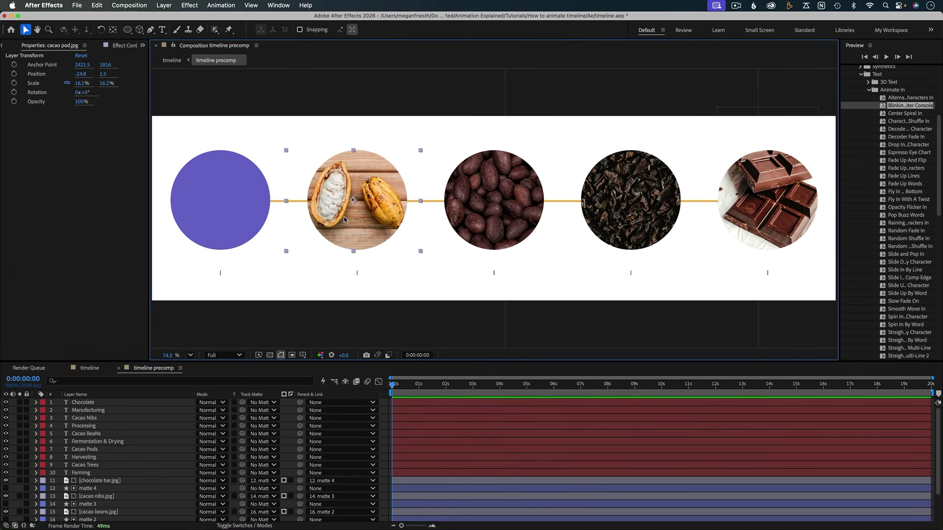
scroll(168, 454, down, 2)
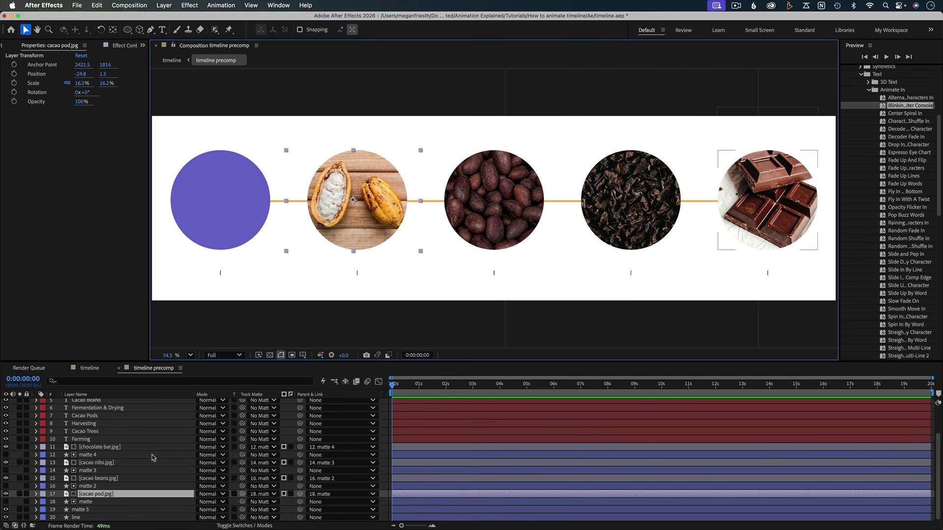
click(92, 501)
key(equal)
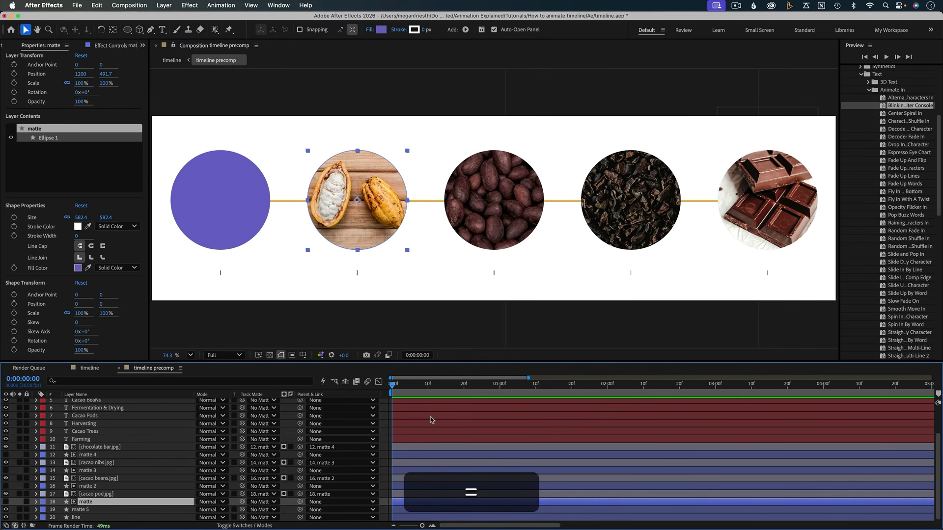
click(463, 391)
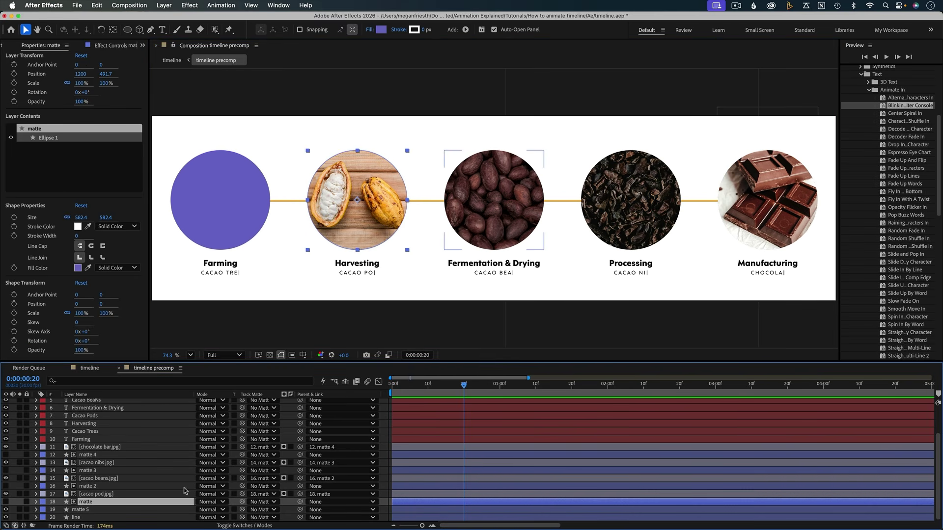
key(alt+shift+s)
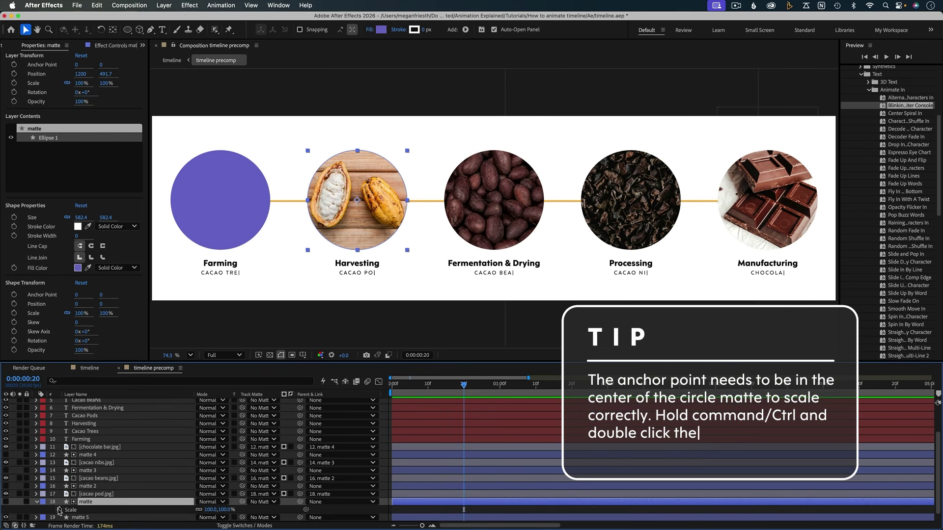
click(393, 388)
click(212, 509)
text(0)
key(Return)
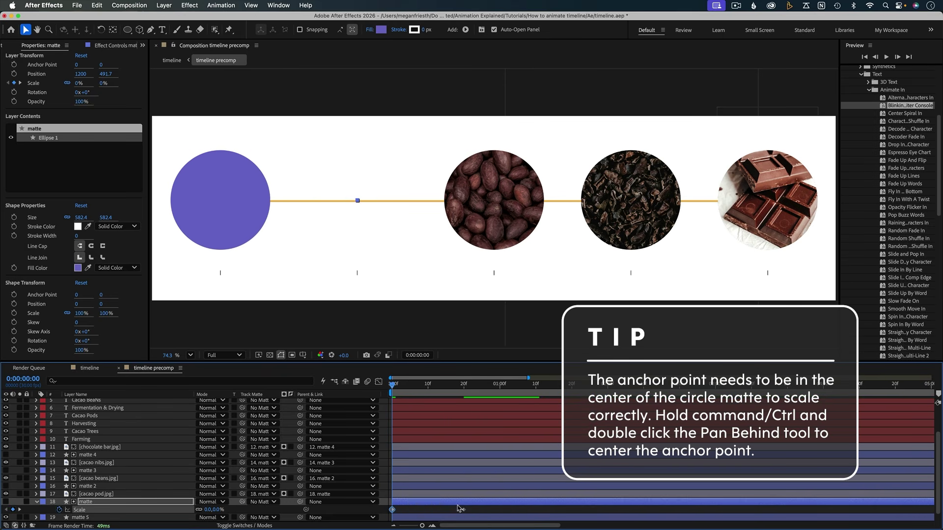
Apply Easy Ease to the cacao pod matte's scale keyframes, sharpen the mid-animation peak in its speed graph, and preview the motion
drag(476, 507, 387, 515)
key(F9)
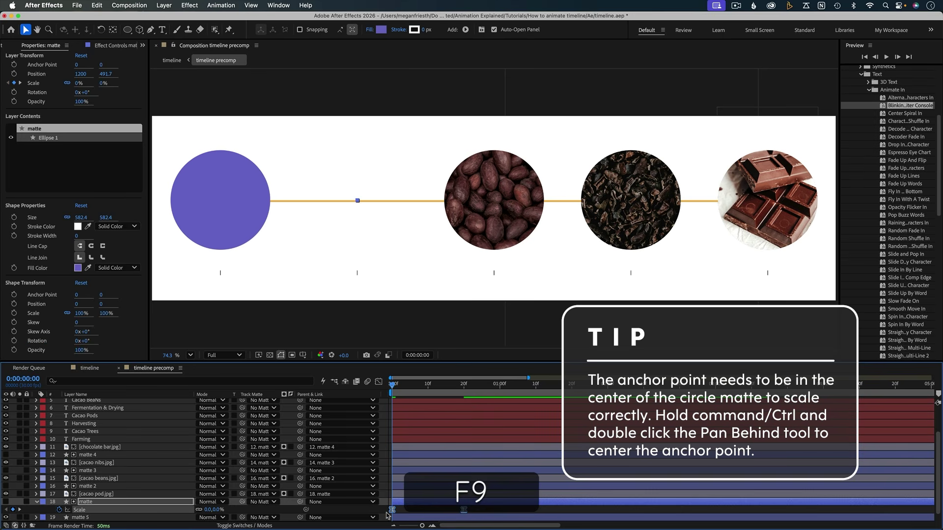
click(379, 381)
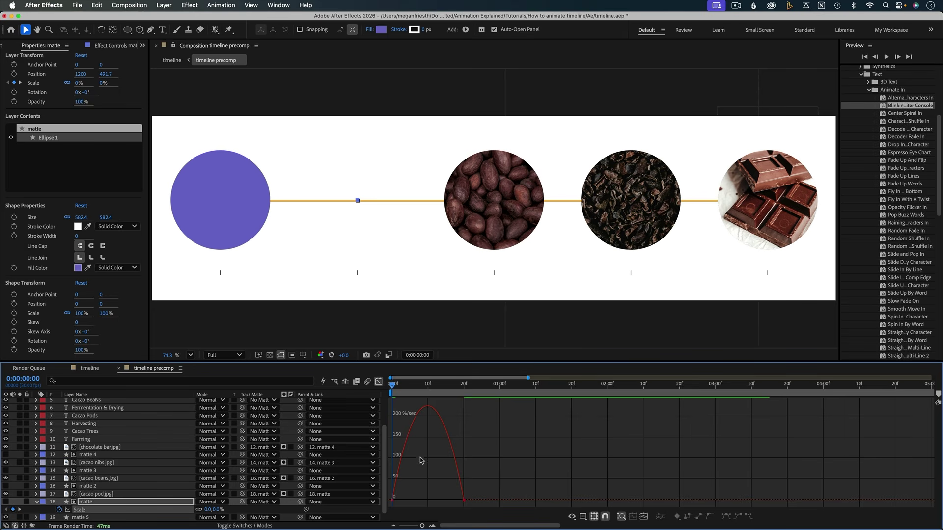
click(583, 518)
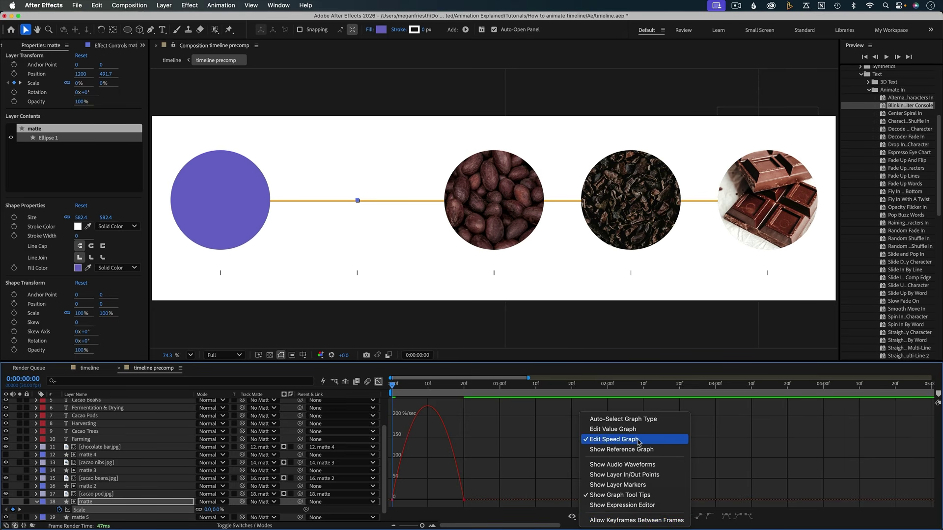
click(538, 446)
drag(482, 490, 437, 500)
key(space)
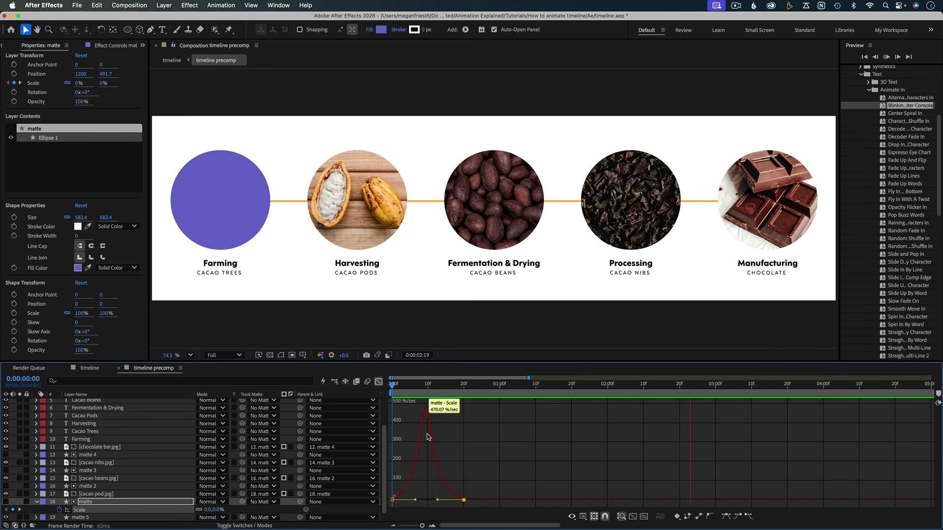
key(space)
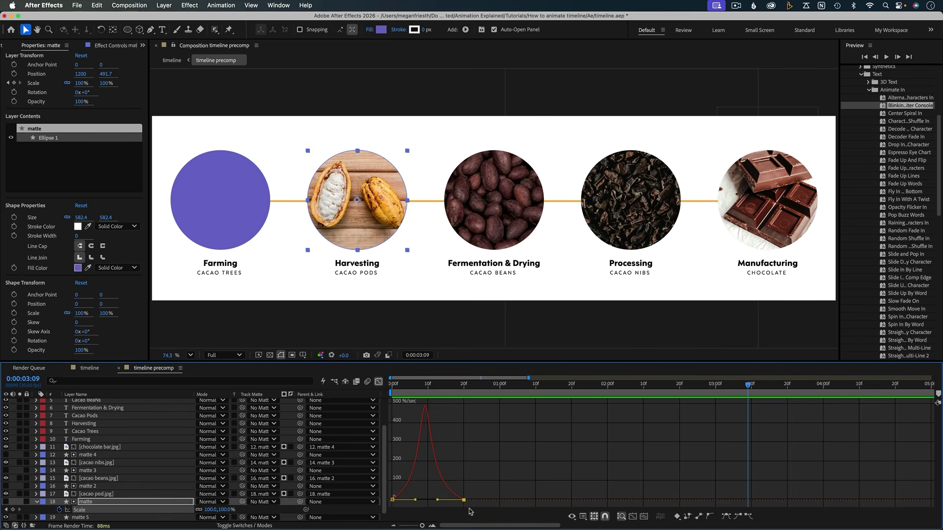
click(378, 382)
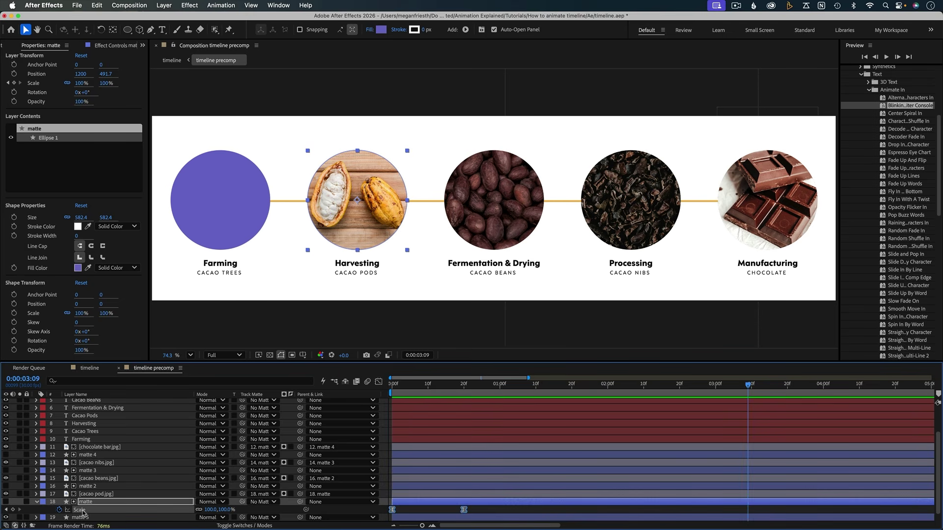
Copy the eased scale keyframes to matte 2, matte 3 and matte 4 at 0:00:00:00 and preview the animation
key(super+c)
key(Home)
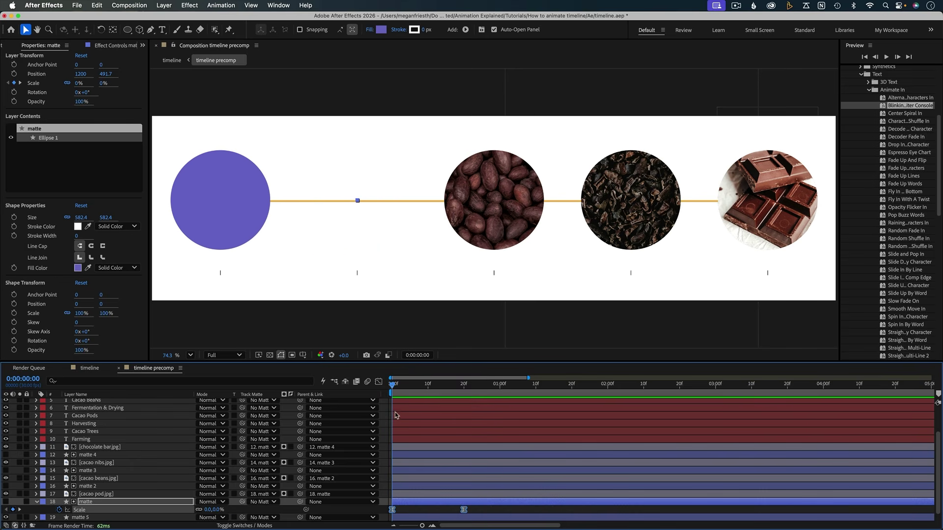
click(98, 486)
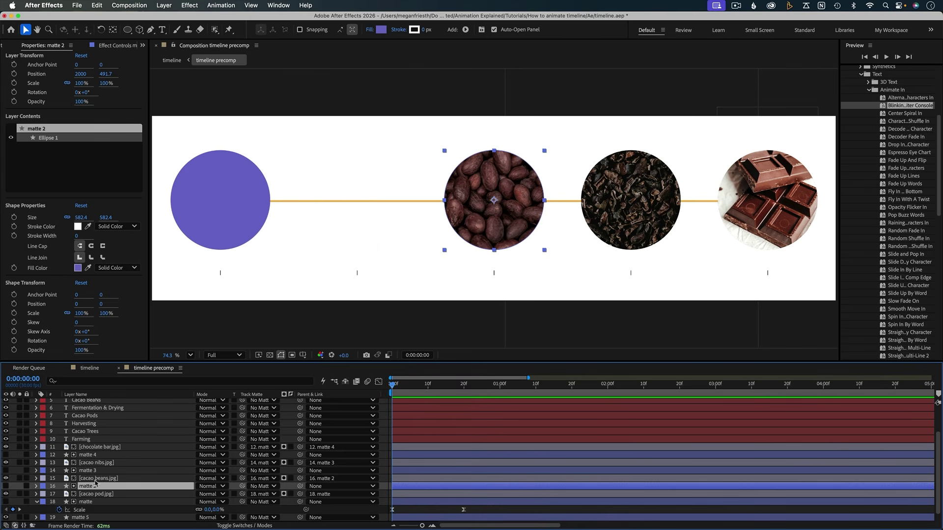
super+click(88, 471)
super+click(91, 455)
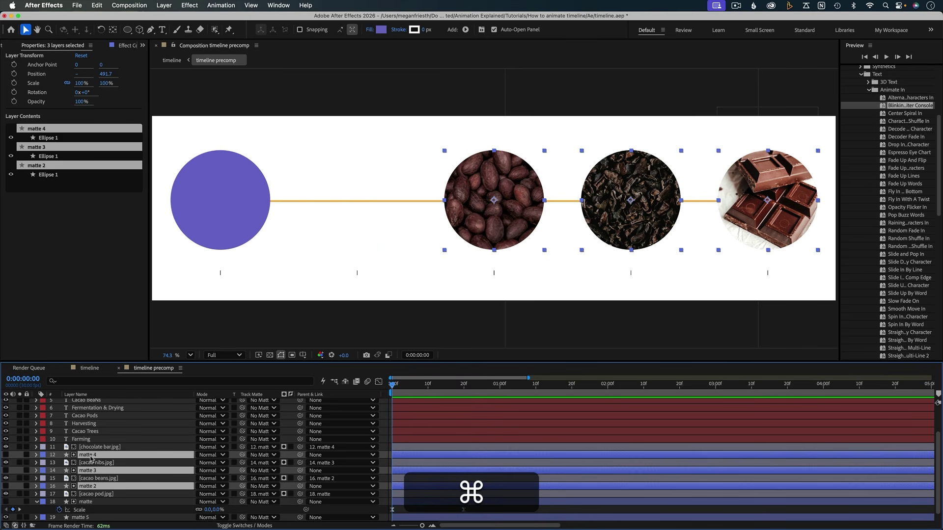
key(super+v)
key(space)
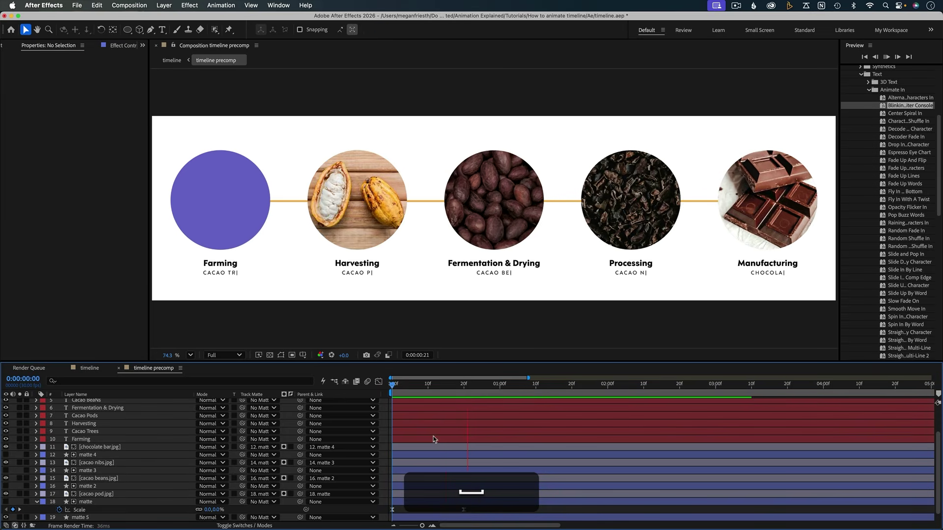
click(392, 385)
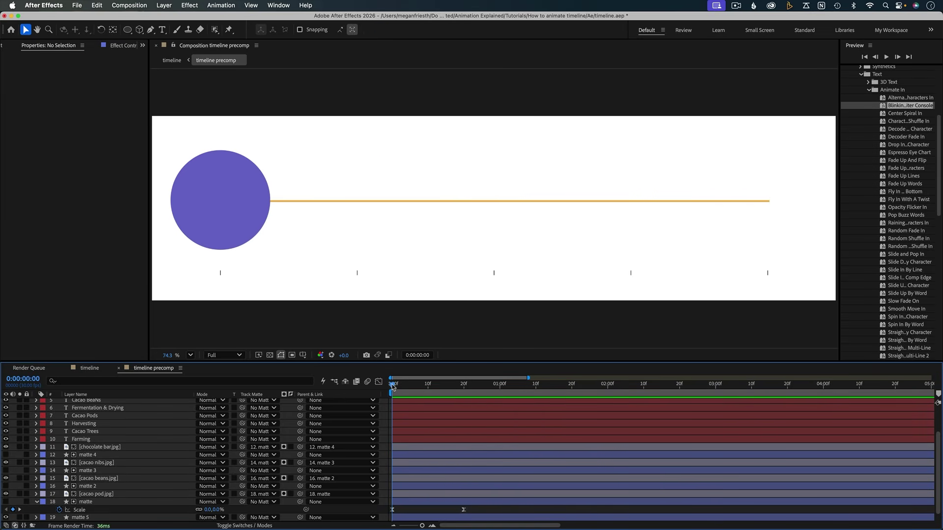
In the timeline composition, keyframe the timeline precomp's position at 0:00:04:00 and move it to X 2163.3 at 0:00:04:20
click(90, 367)
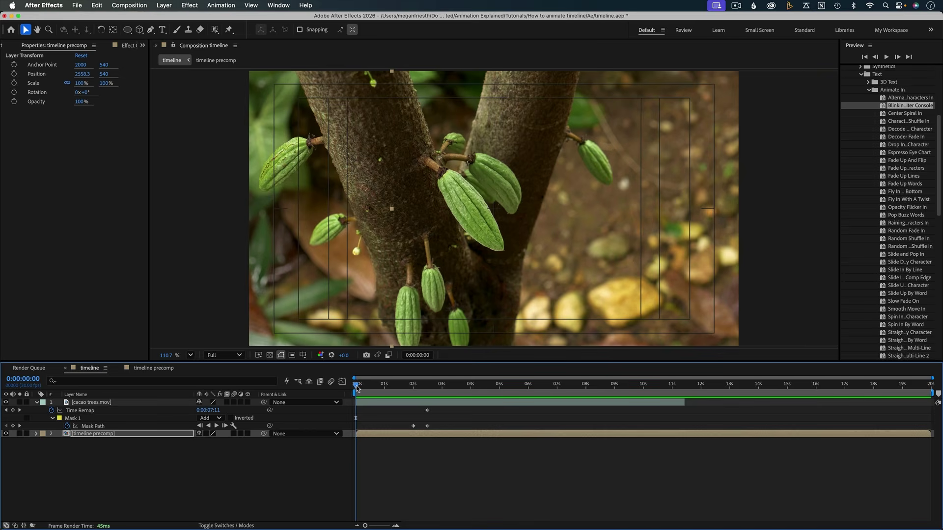
click(390, 385)
key(space)
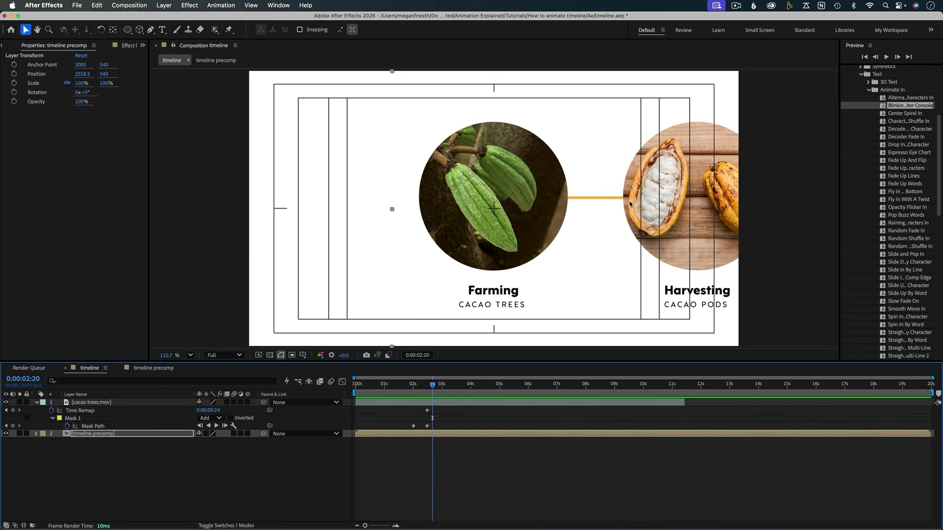
drag(432, 388, 470, 392)
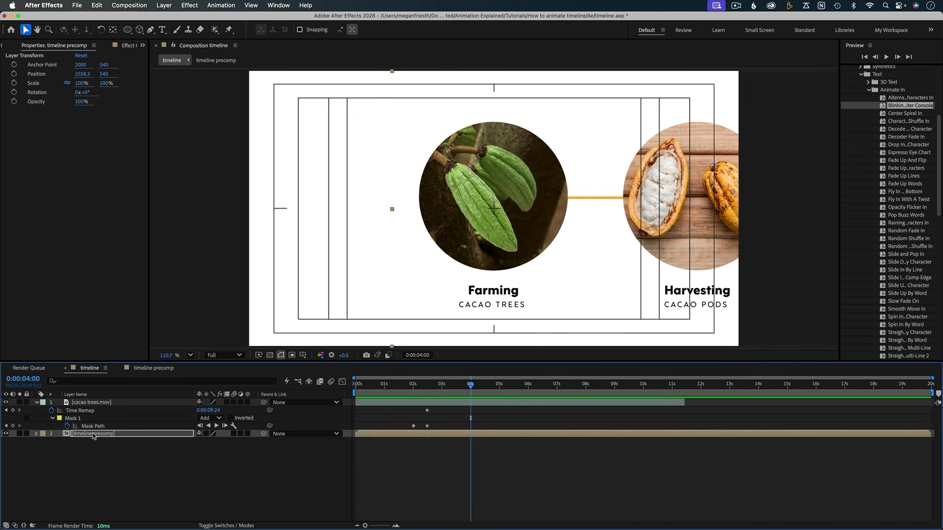
key(p)
click(60, 442)
click(491, 387)
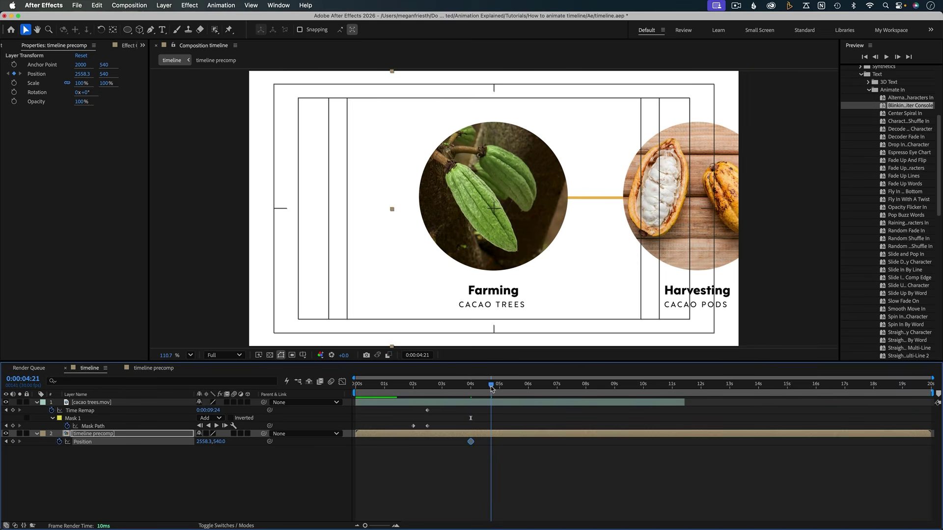
click(490, 386)
drag(204, 447, 23, 448)
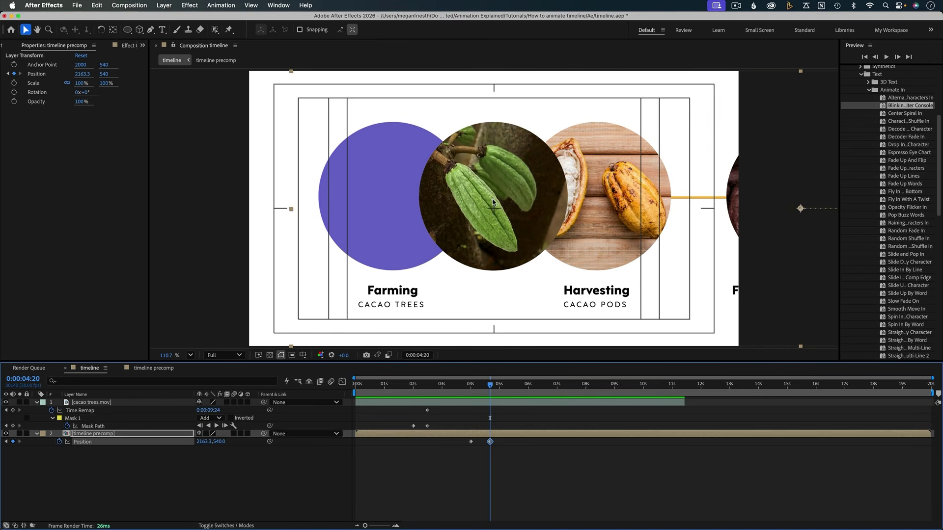
Parent the cacao trees.mov layer to the timeline precomp and apply Easy Ease to the Mask Path and Position keyframes
click(461, 391)
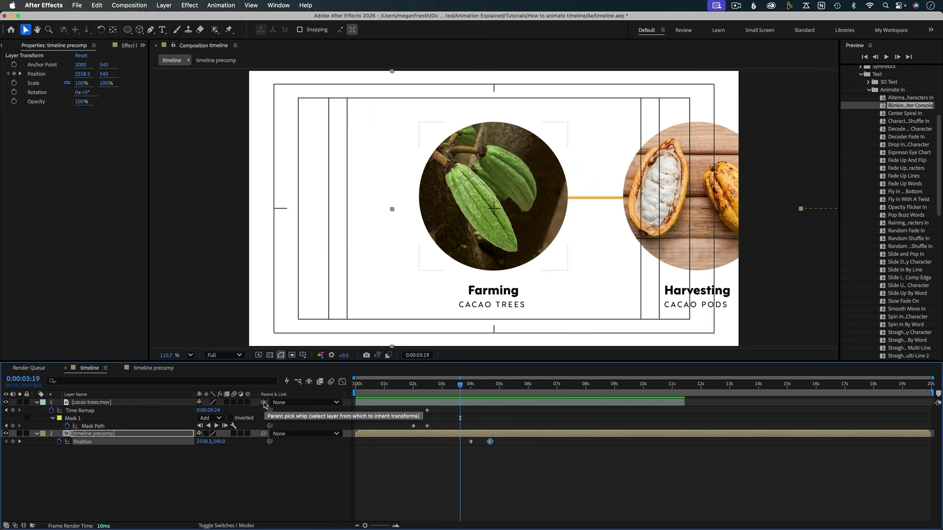
drag(263, 403, 189, 435)
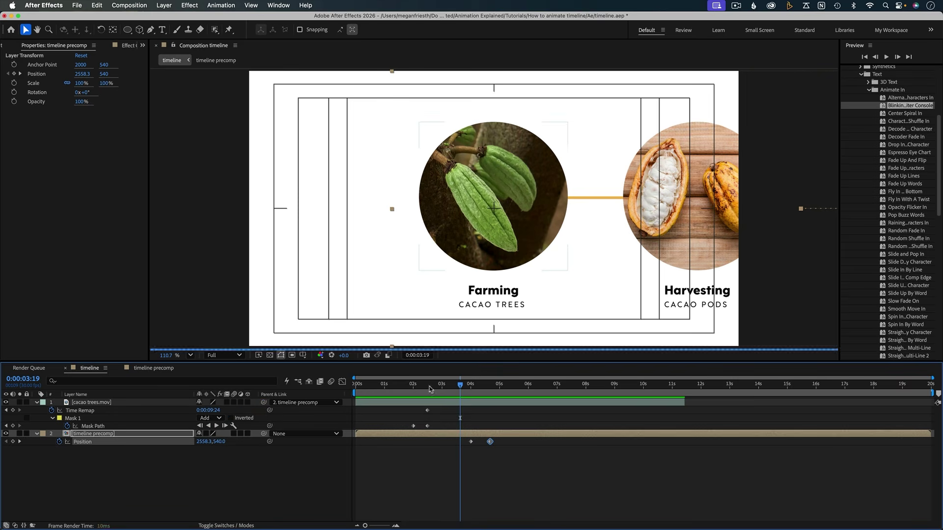
drag(461, 387, 490, 386)
drag(540, 450, 400, 423)
key(F9)
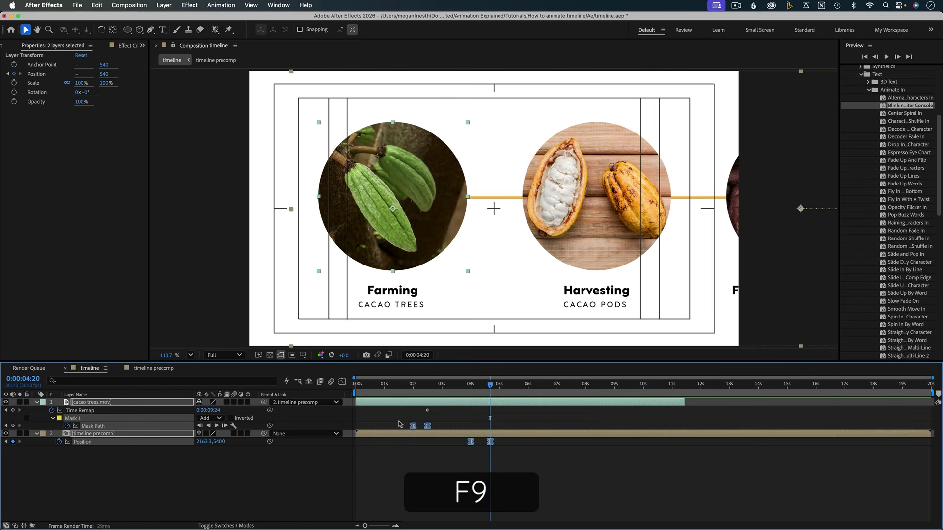
Move the start of the Farming and Cacao Trees text layers inside the timeline precomp to 0:00:02:10
click(420, 386)
drag(420, 388, 423, 389)
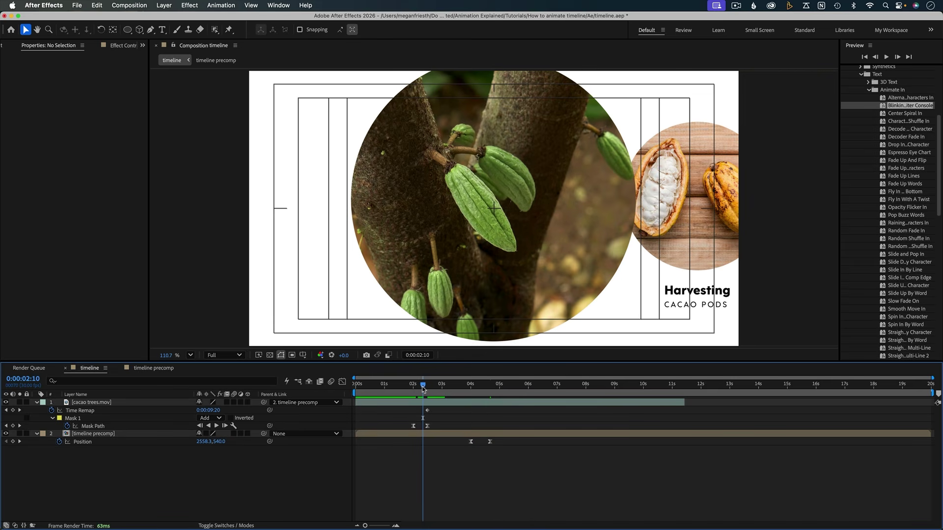
double_click(407, 435)
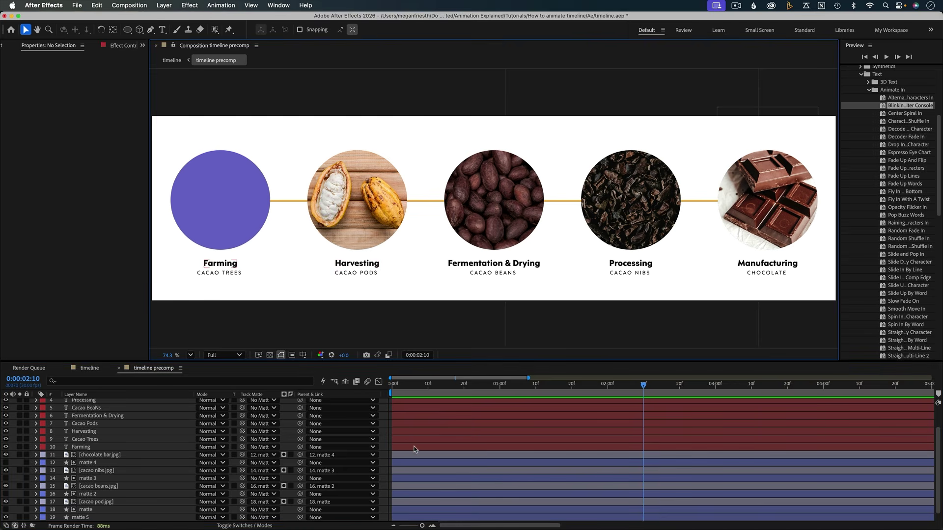
click(415, 449)
shift+click(414, 442)
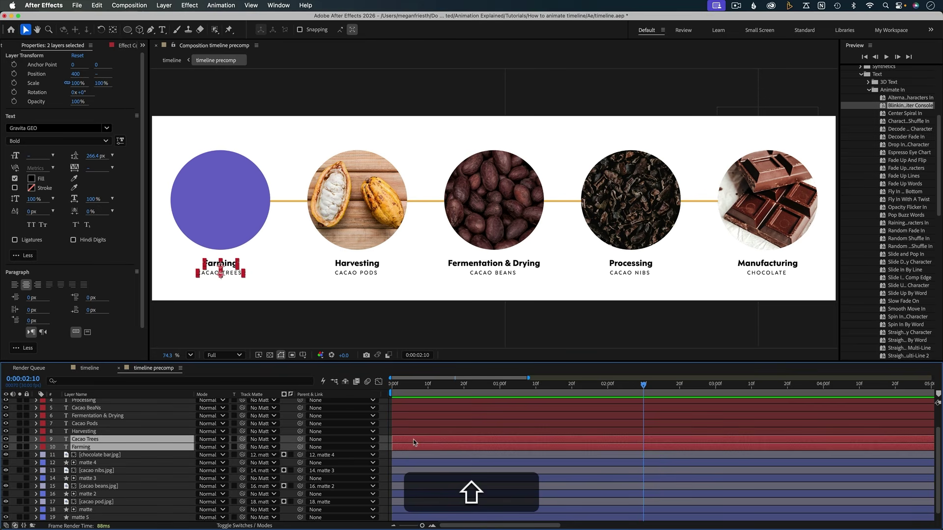
key(bracketleft)
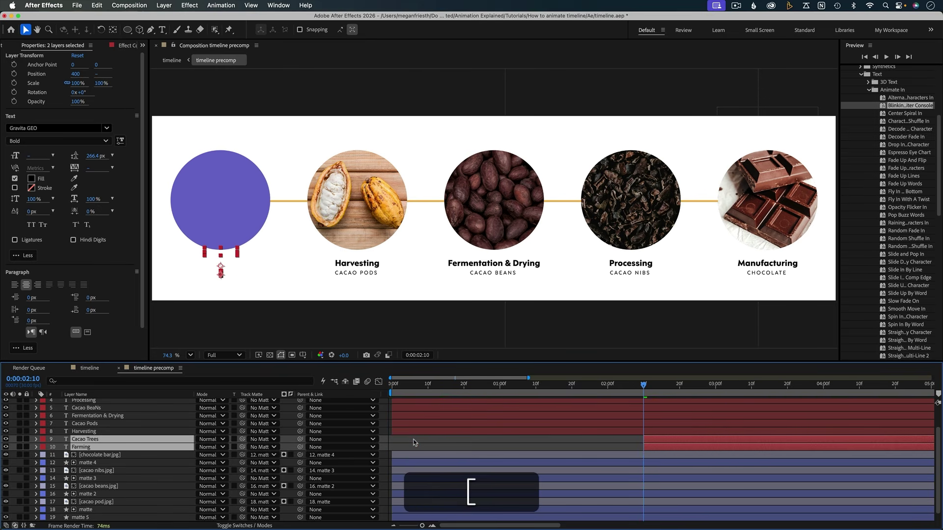
scroll(414, 442, up, 2)
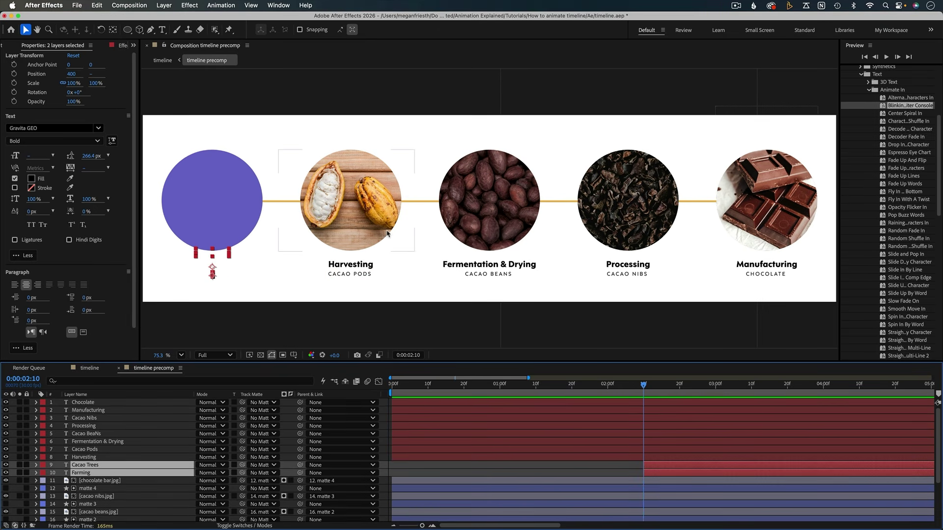
Move the time to 0:00:04:00 and add Trim Paths to the line layer inside the timeline precomp
click(89, 368)
mouse_move(468, 388)
mouse_down()
mouse_move(480, 388)
mouse_move(471, 387)
mouse_up()
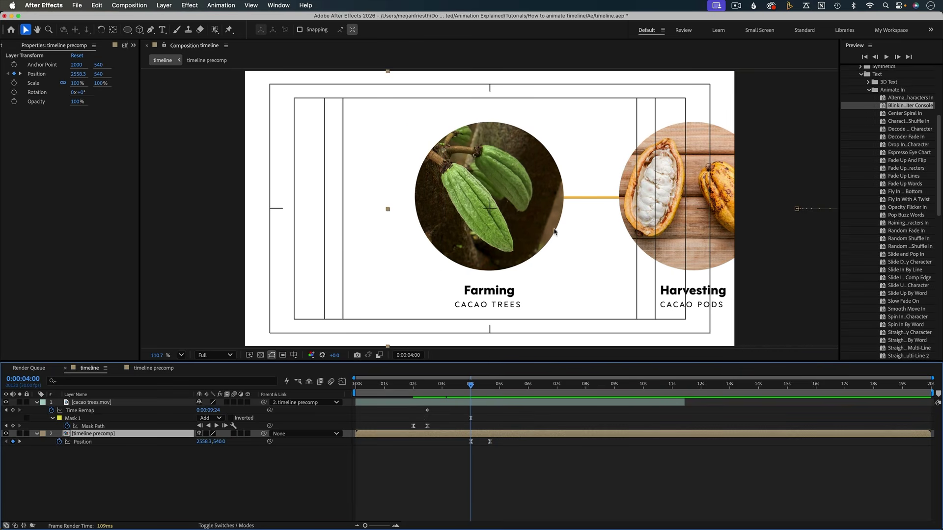
double_click(491, 434)
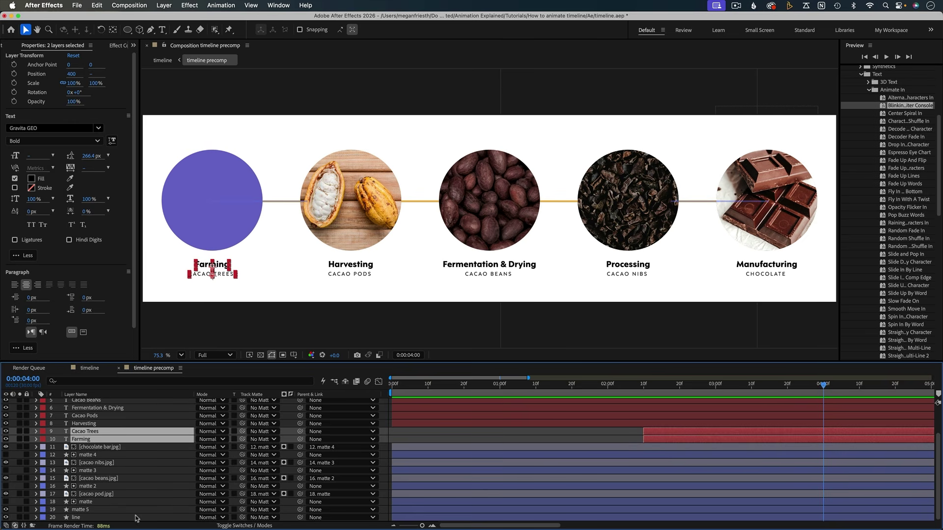
click(136, 517)
click(36, 518)
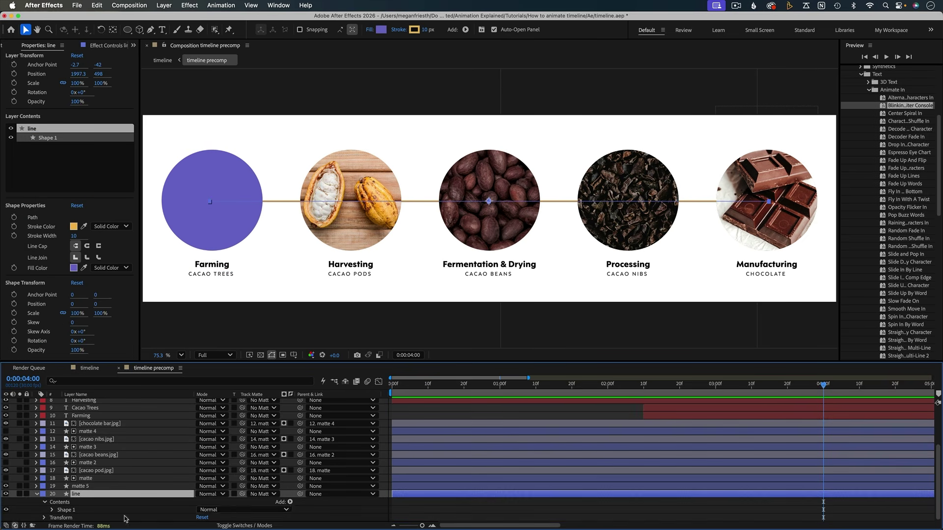
click(290, 504)
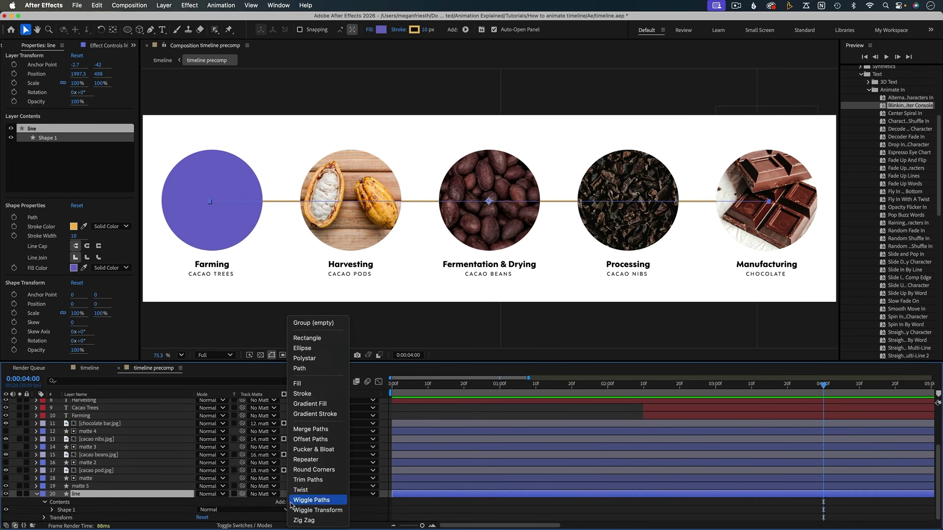
click(333, 485)
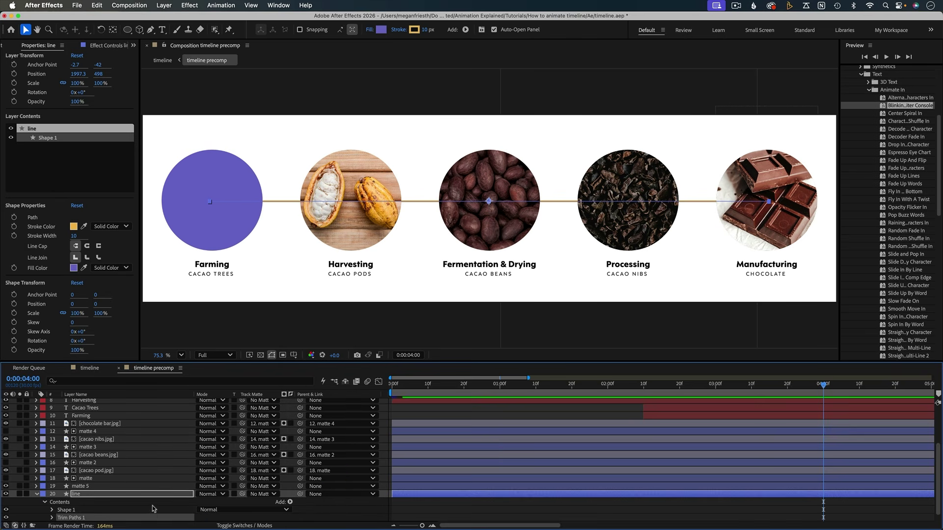
Keyframe the line's Trim Paths End from 0% at 0:00:04:00 to 25% at 0:00:04:20
scroll(81, 510, down, 1)
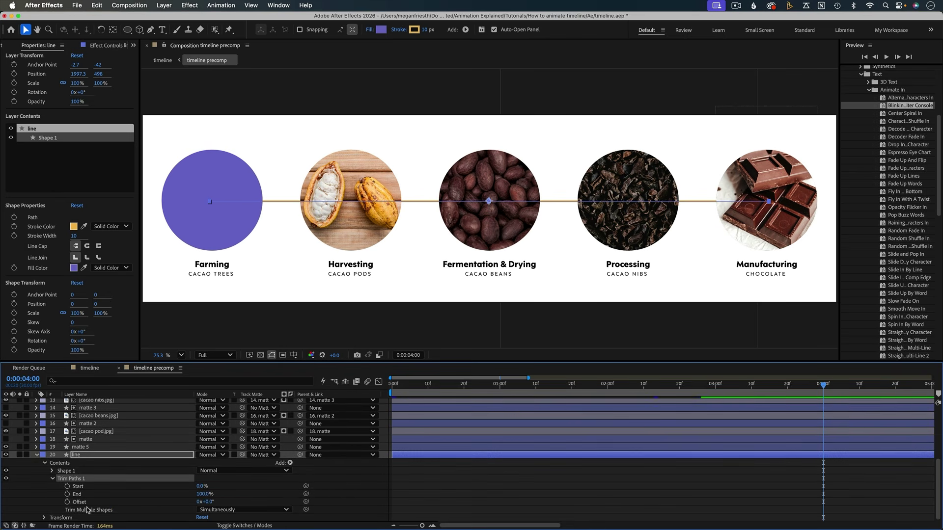
drag(205, 497, 132, 493)
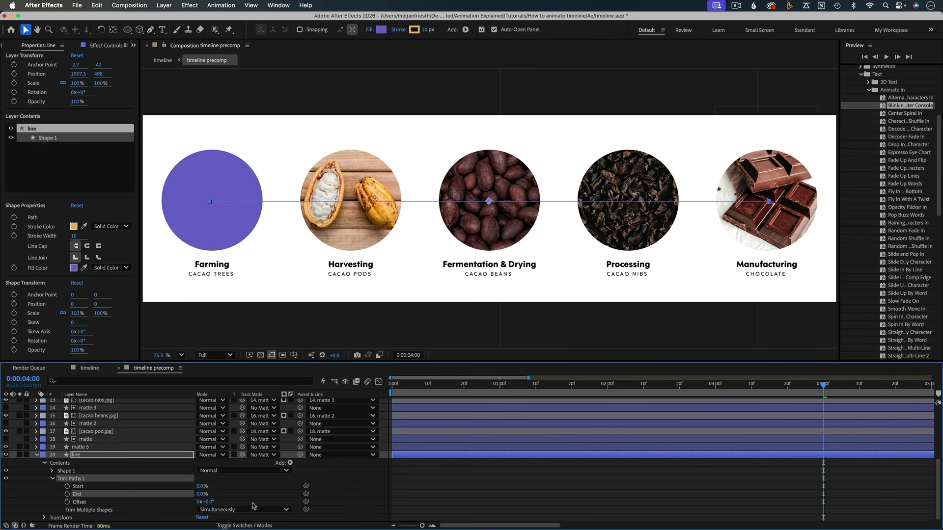
click(67, 494)
scroll(811, 488, right, 5)
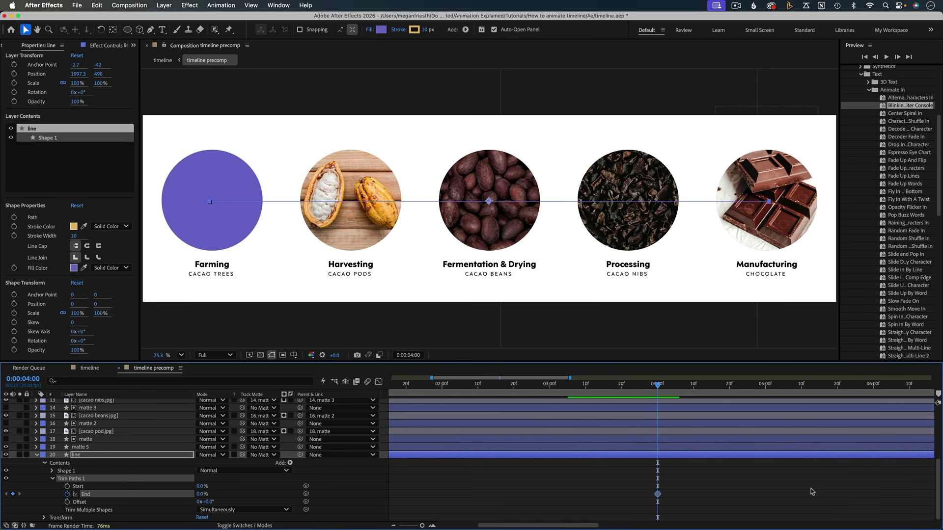
click(729, 386)
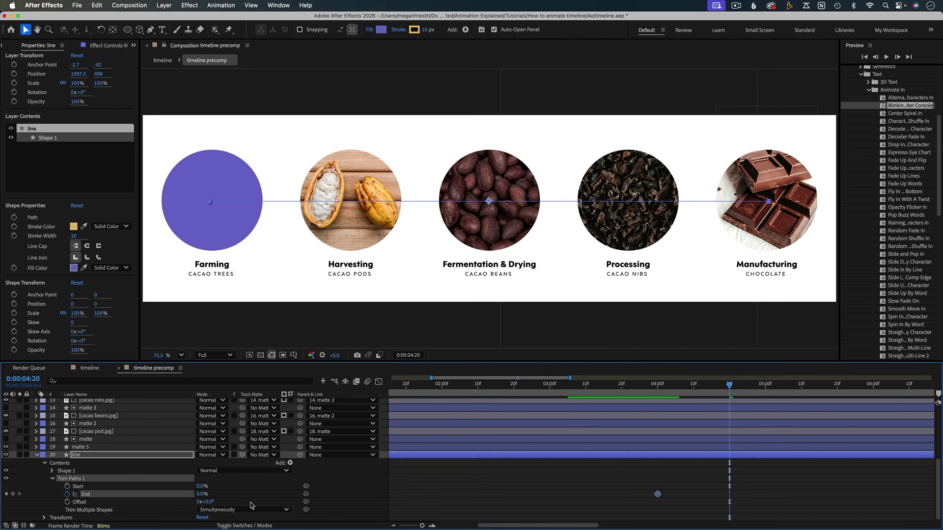
click(202, 494)
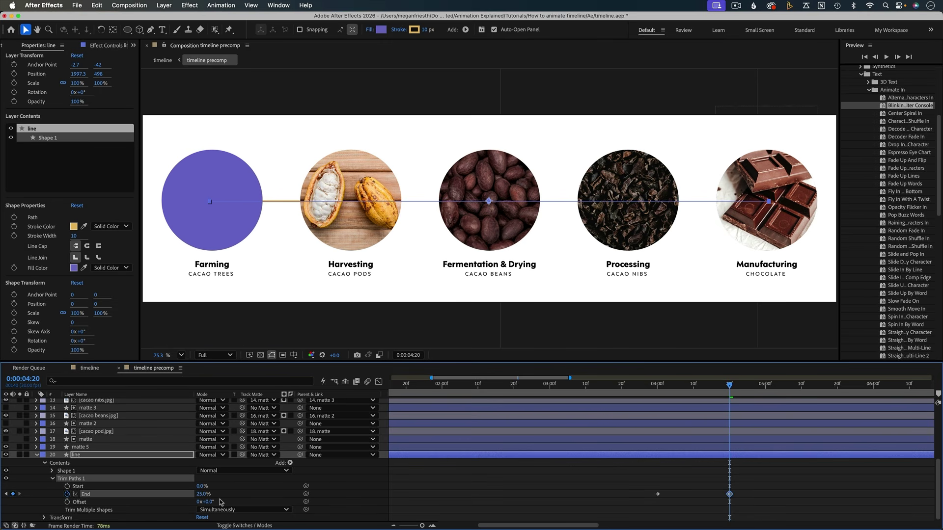
click(641, 484)
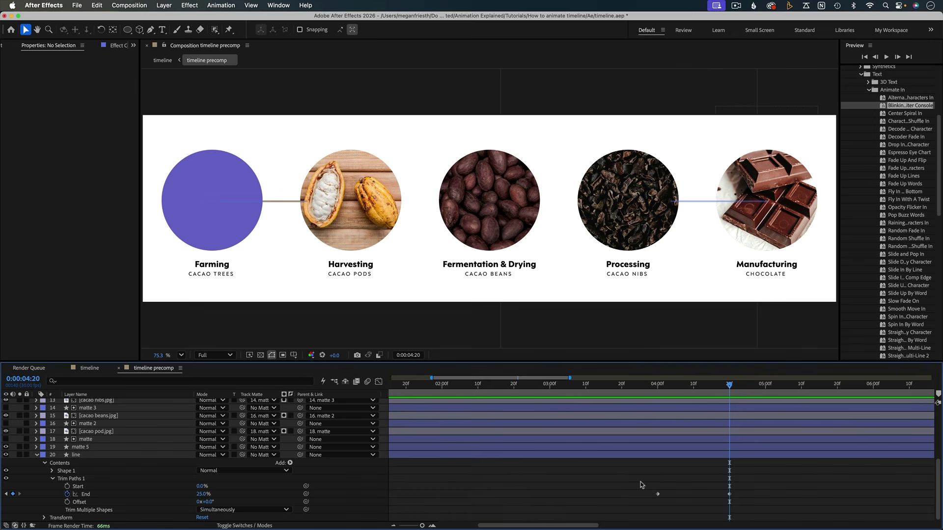
Move the start of the cacao pod.jpg and matte layers to 0:00:04:20 and scrub through the reveal
click(87, 440)
shift+click(91, 433)
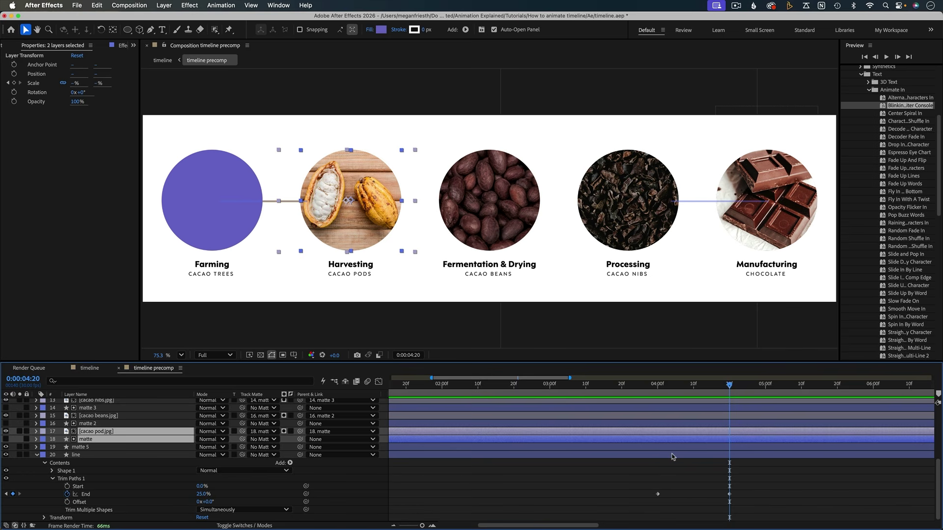
key(bracketleft)
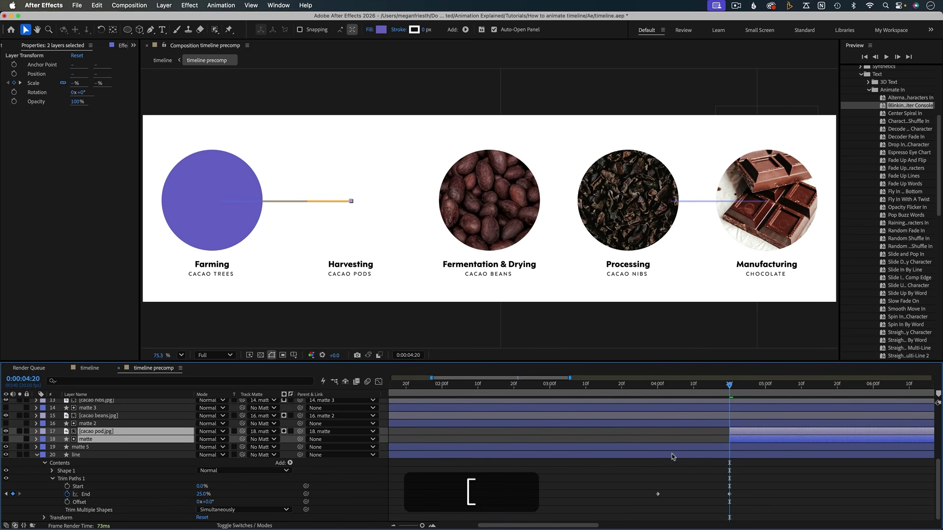
click(691, 398)
drag(657, 386, 814, 405)
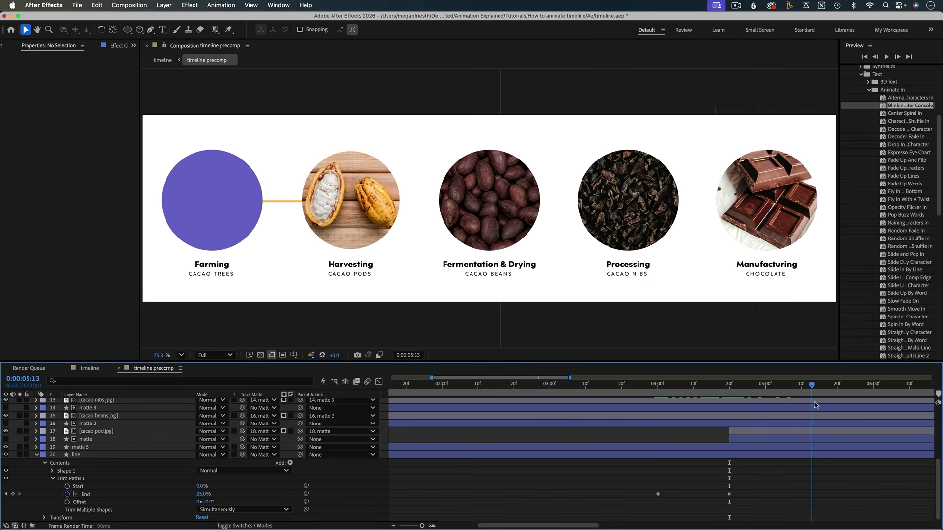
click(608, 389)
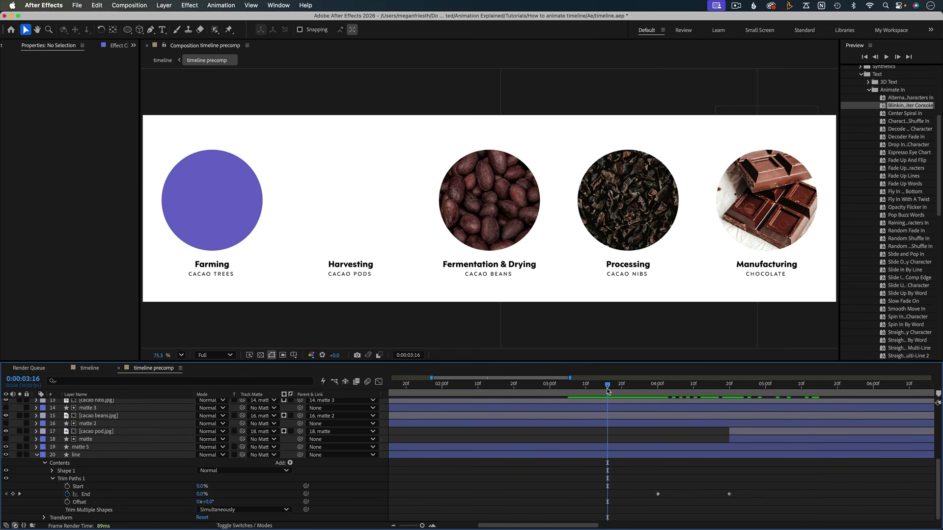
Check the partly drawn line around 0:00:04:10 and set the line layer's stroke to a round cap
click(582, 454)
click(640, 386)
key(space)
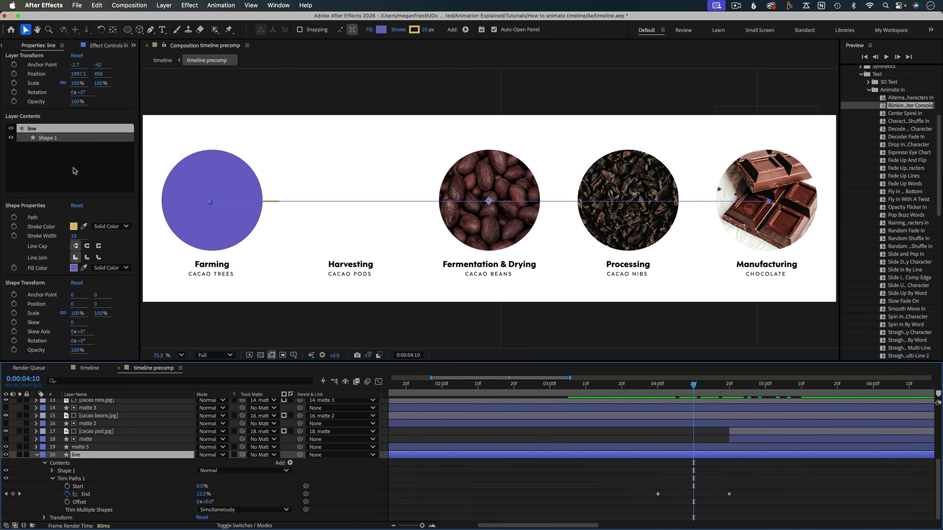
click(86, 247)
click(562, 509)
Add a hold keyframe for the line's Trim Paths End at 0:00:06:00 and set End to 50% at 0:00:06:20
scroll(600, 501, right, 3)
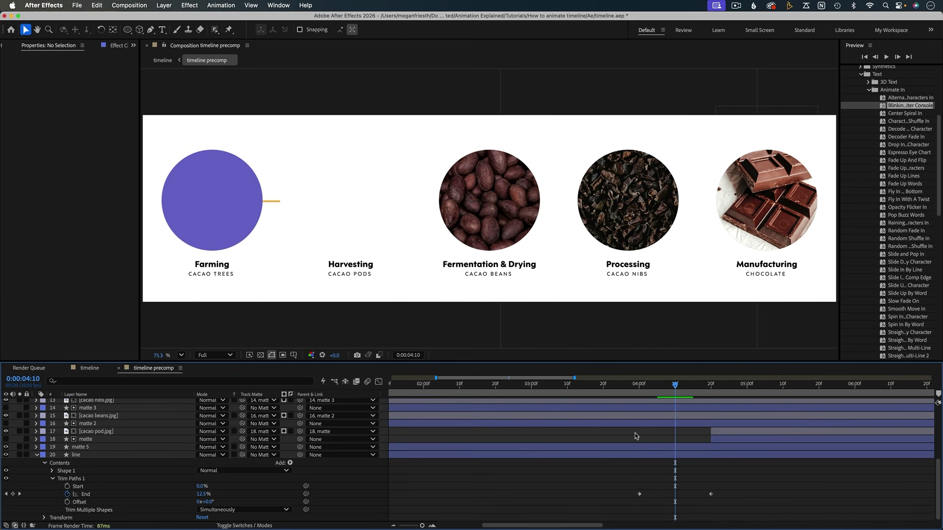
click(799, 390)
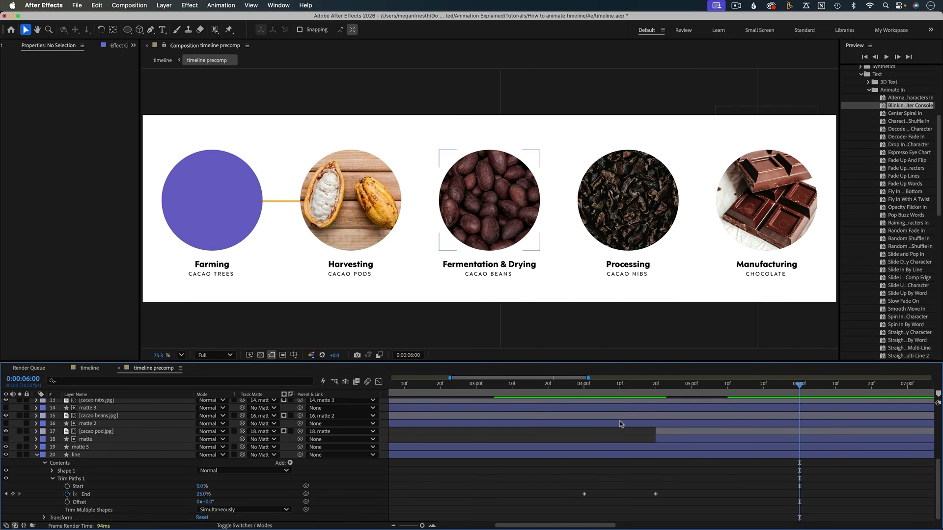
click(13, 494)
scroll(697, 415, right, 4)
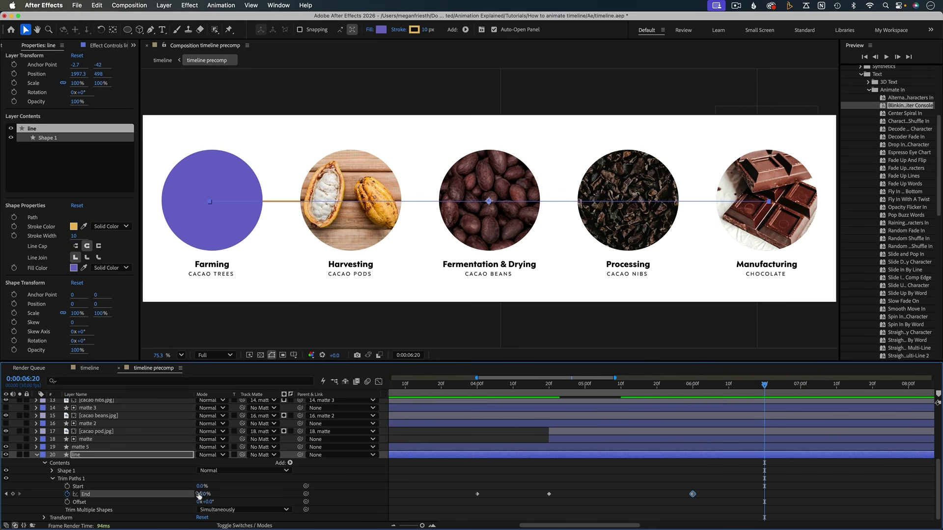
text(50)
key(Return)
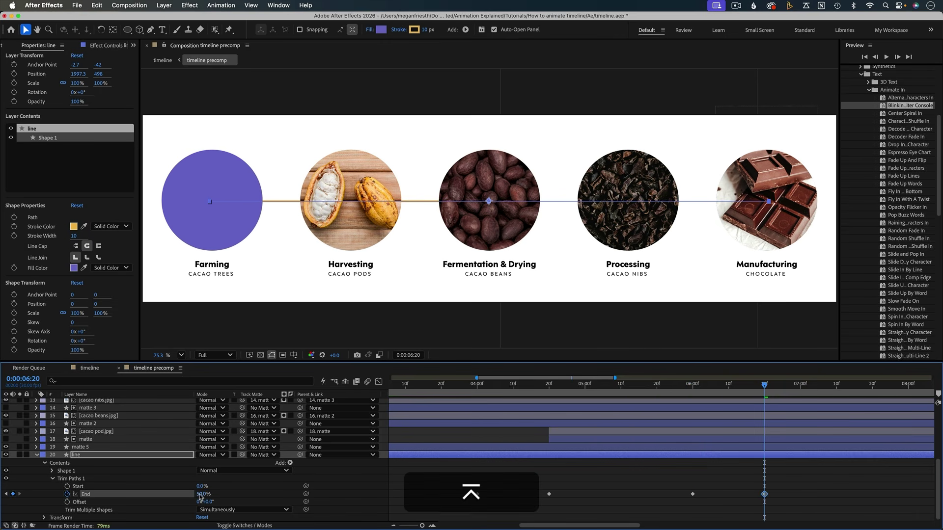
Move the start of the cacao beans.jpg and matte 2 layers to 0:00:06:20
click(89, 423)
shift+click(91, 417)
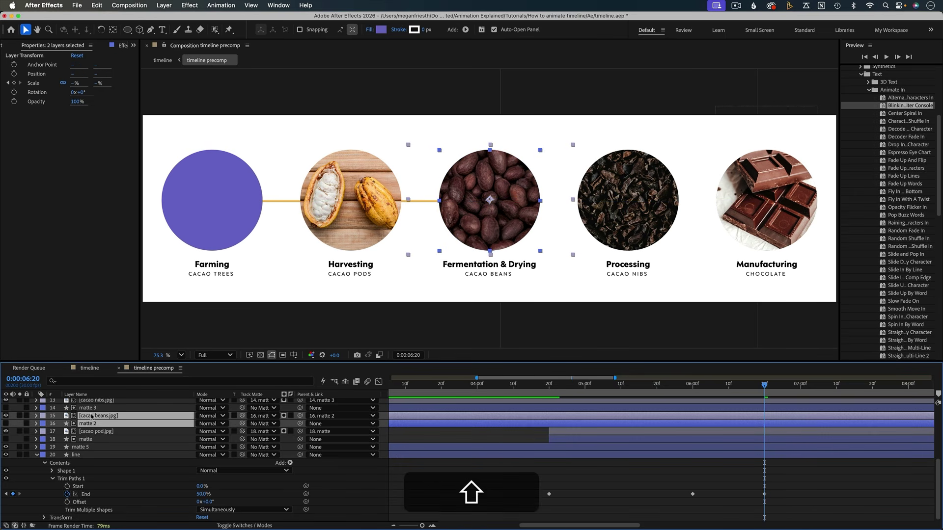
key(bracketleft)
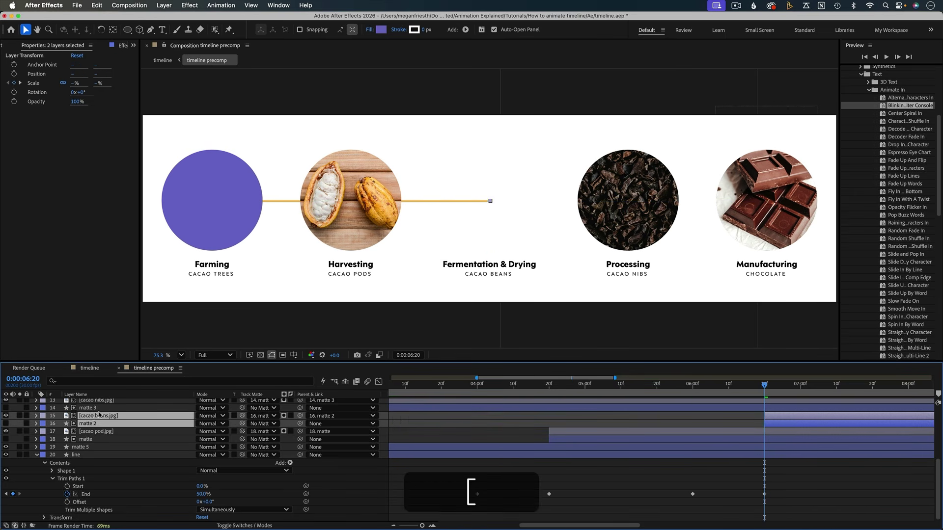
Keyframe the line's End at 0:00:08:00 and at 75% at 0:00:08:20, and start cacao nibs.jpg and matte 3 at 0:00:08:20
click(231, 495)
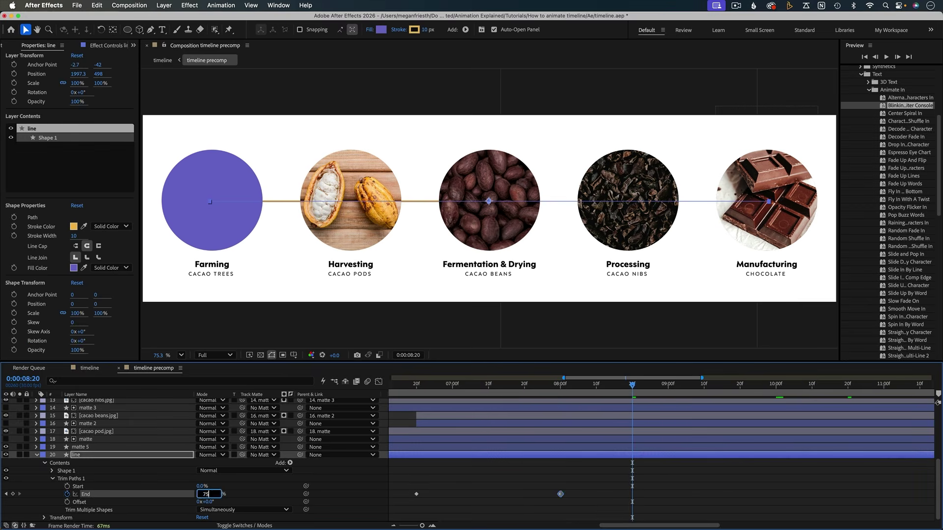
text(75)
key(Return)
click(628, 200)
key(bracketleft)
Add a keyframe for the line's Trim Paths End at 0:00:10:00 and set End to 100% at 0:00:10:20
click(776, 388)
click(13, 494)
key(shift+Page_Down)
key(shift+Page_Down)
click(203, 493)
text(100)
key(Return)
Move the start of the chocolate bar.jpg and matte 4 layers to 0:00:10:20
scroll(83, 415, up, 2)
click(82, 415)
shift+click(98, 407)
key(bracketleft)
click(491, 420)
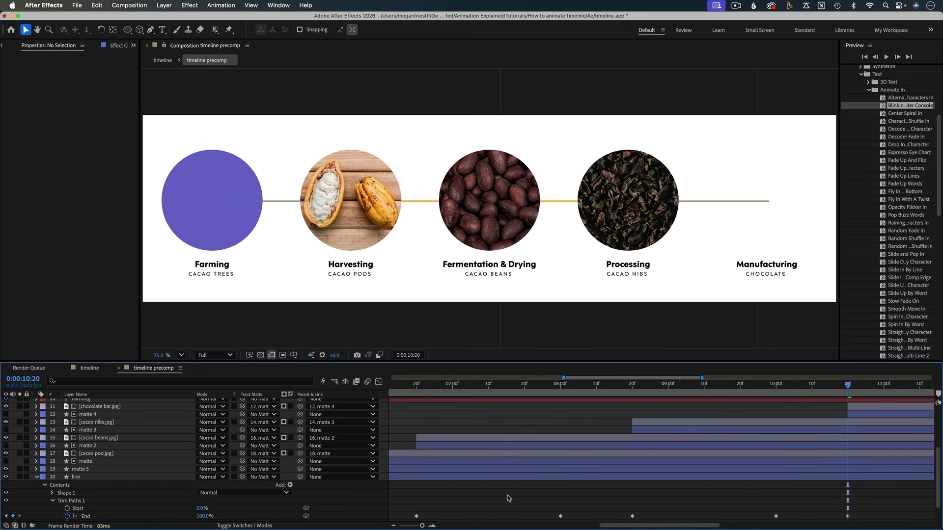
In the timeline composition, set the timeline precomp's X position to 2160 at 0:00:04:20
click(90, 368)
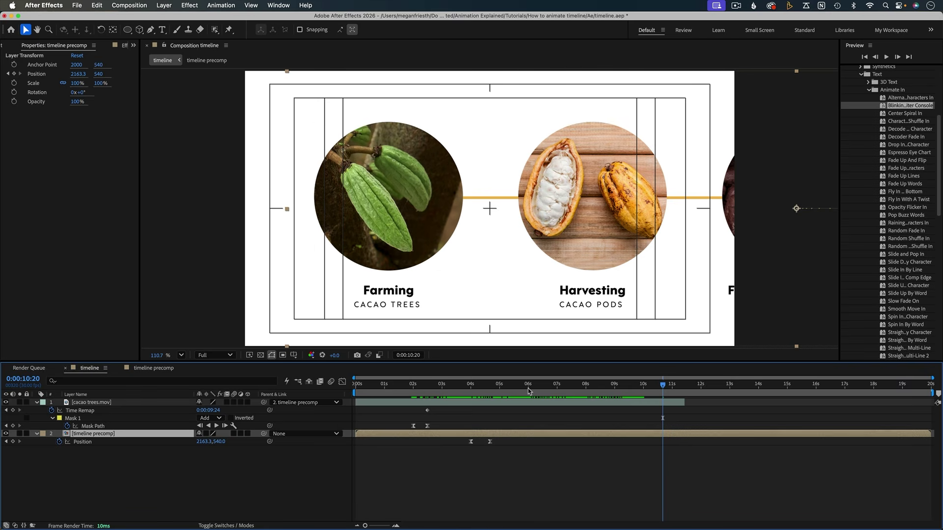
click(489, 388)
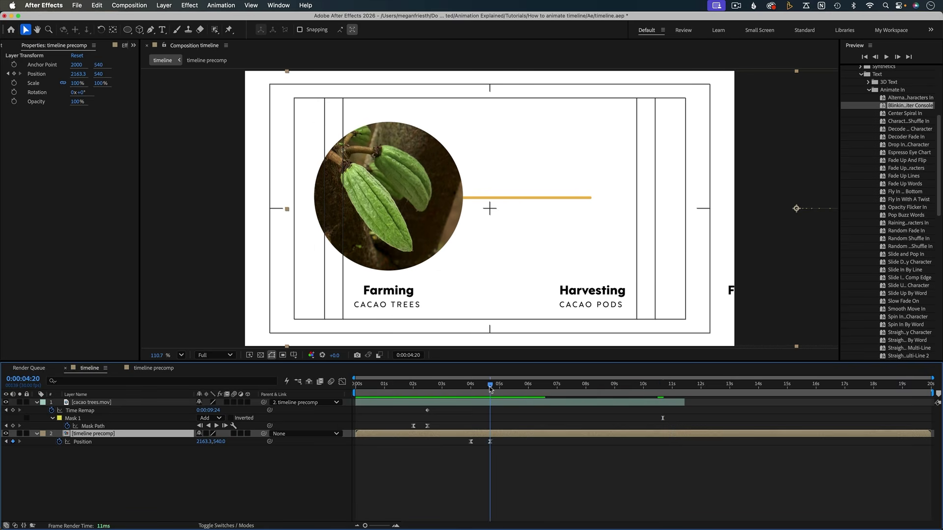
click(201, 442)
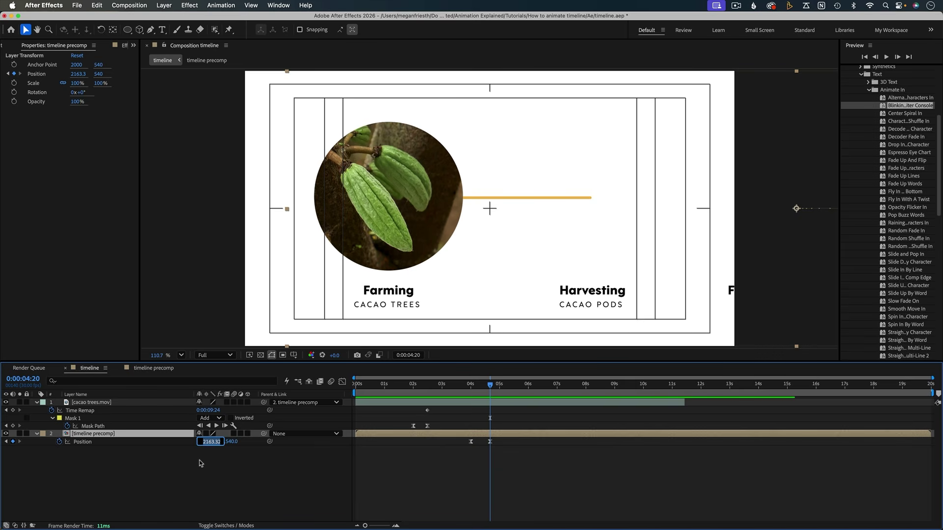
text(2160)
key(Return)
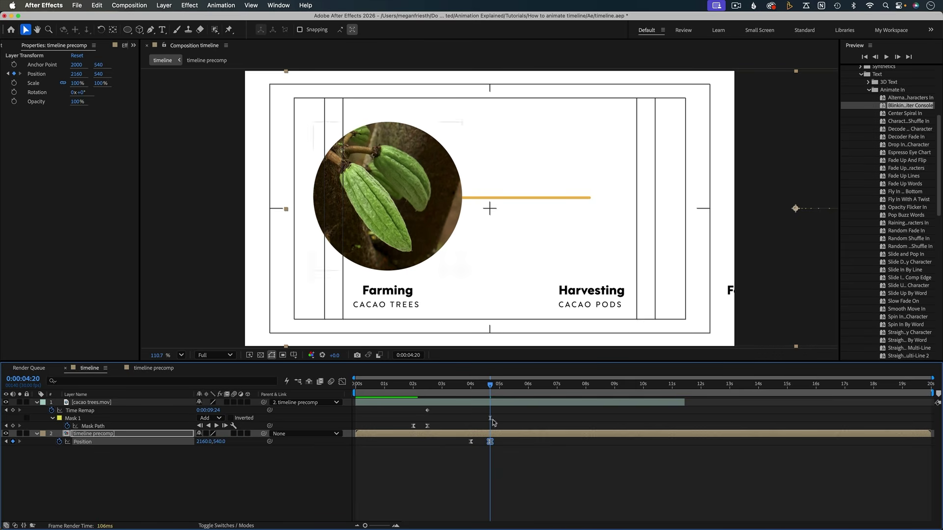
Add a hold keyframe for the timeline precomp's position at 0:00:06:00 and set X to 1360, 800 less, at 0:00:06:20
click(529, 391)
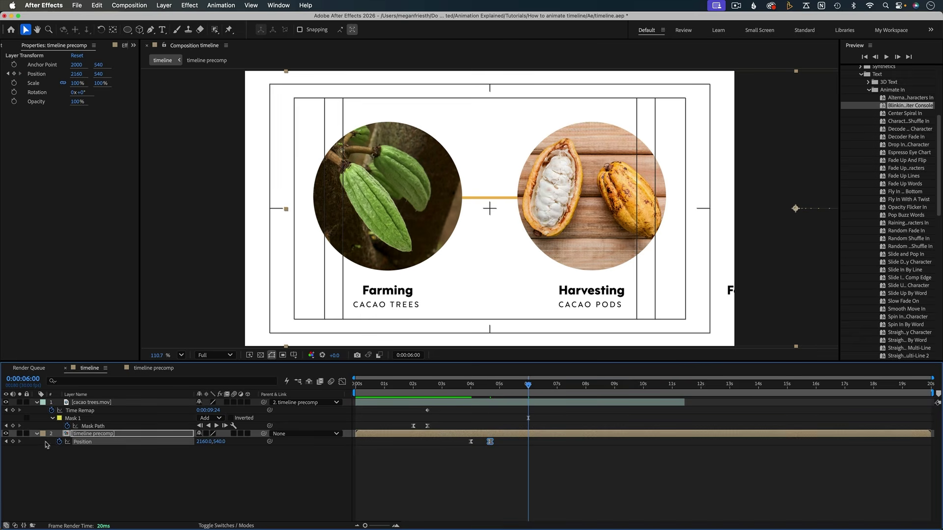
click(12, 442)
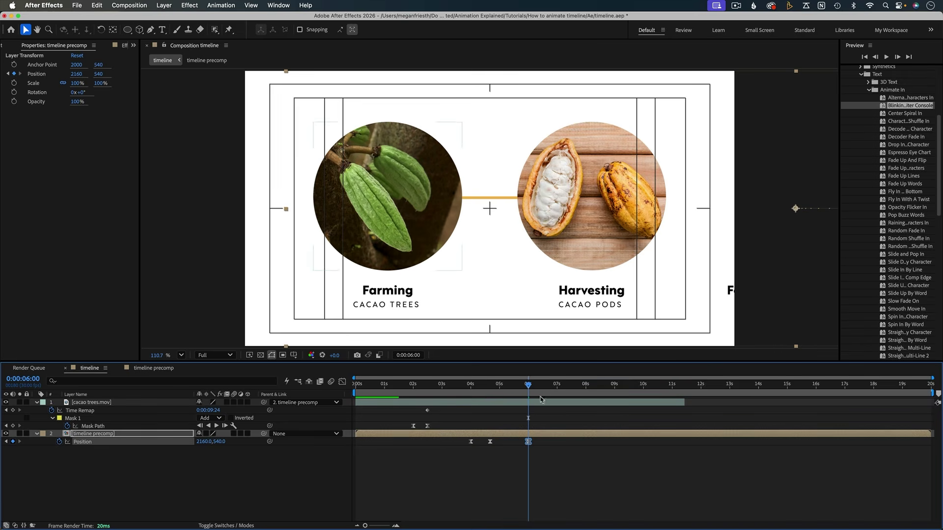
click(547, 389)
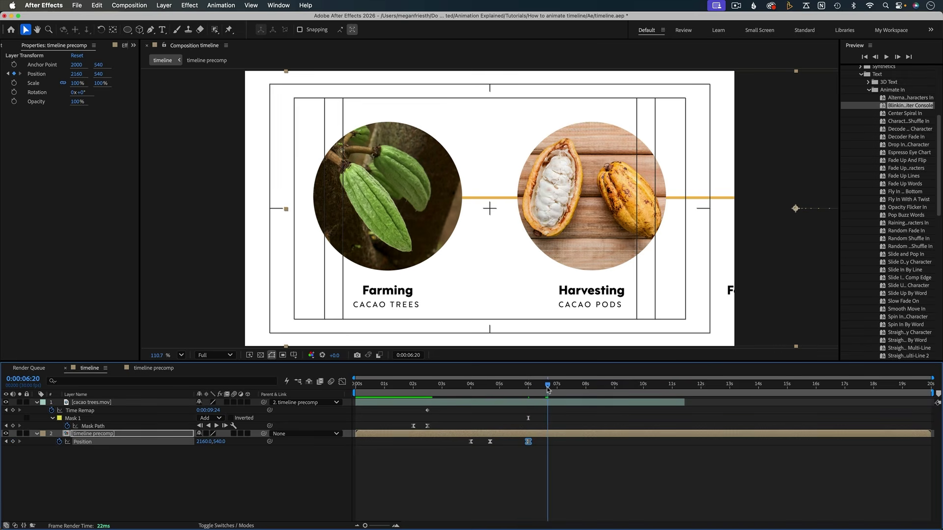
click(204, 442)
key(Right)
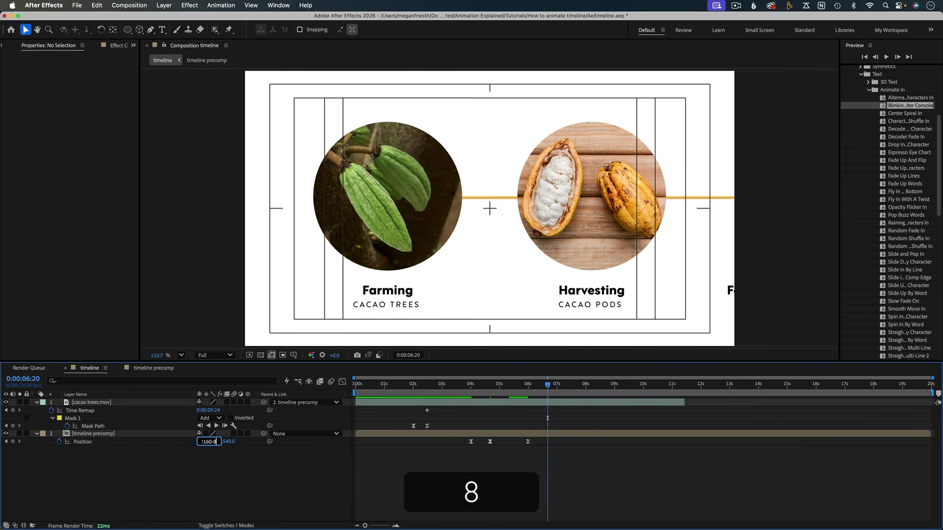
key(Return)
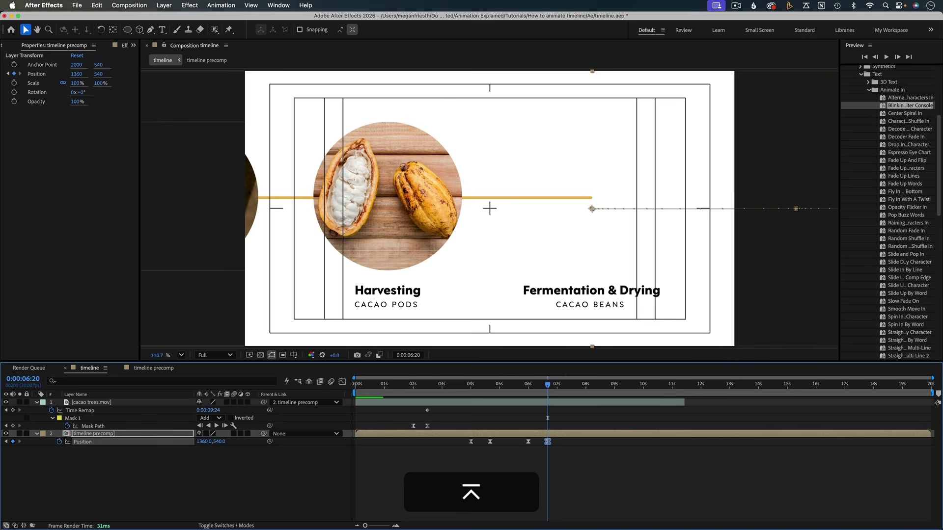
Add a hold keyframe for the timeline precomp's position at 0:00:08:00 and set X to 560 at 0:00:08:20
click(586, 391)
click(606, 390)
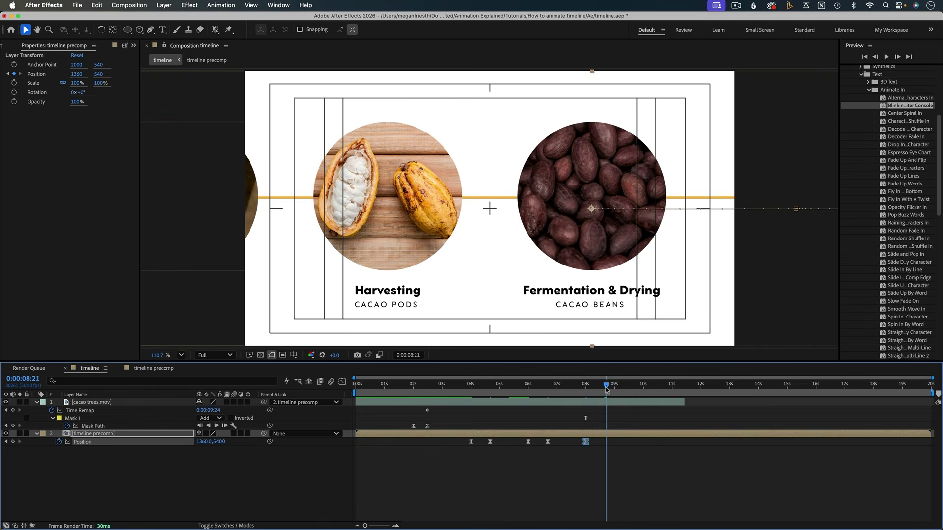
click(202, 441)
text(560)
key(Return)
Add a hold keyframe for the timeline precomp's position at 0:00:10:00 and set X to -240 at 0:00:10:20
click(644, 388)
click(663, 388)
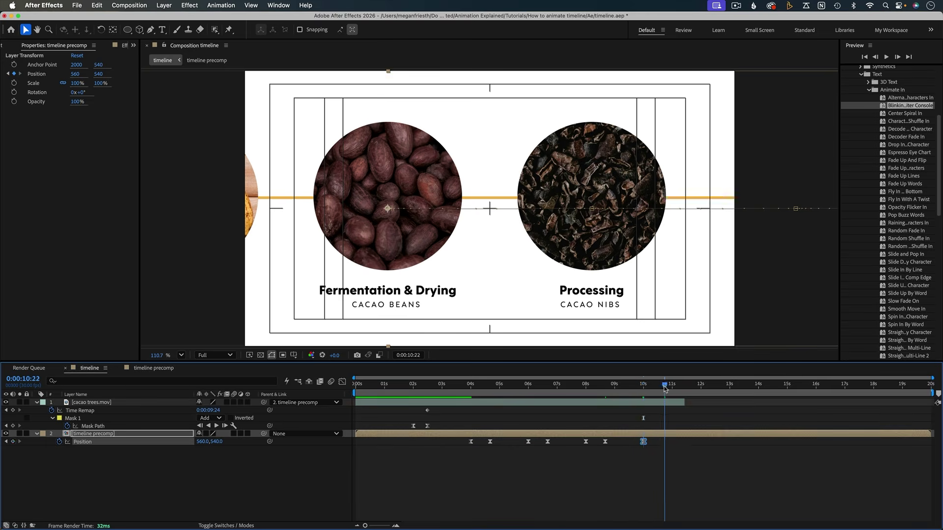
click(200, 442)
text(-240)
key(Return)
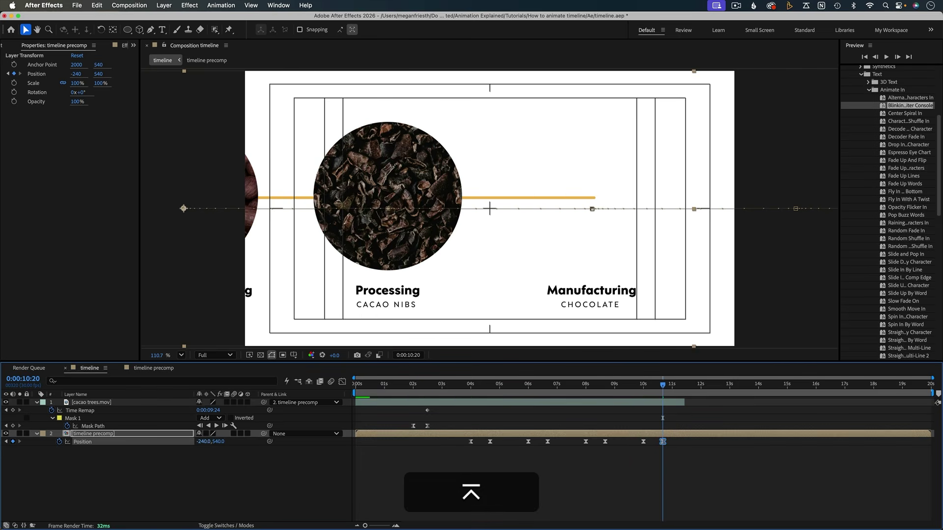
click(674, 385)
drag(681, 388, 722, 387)
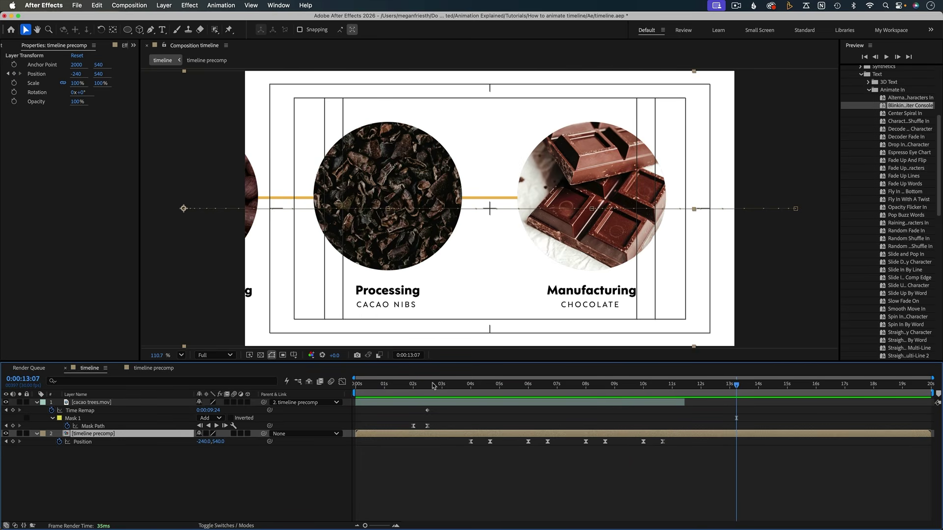
drag(433, 386, 543, 386)
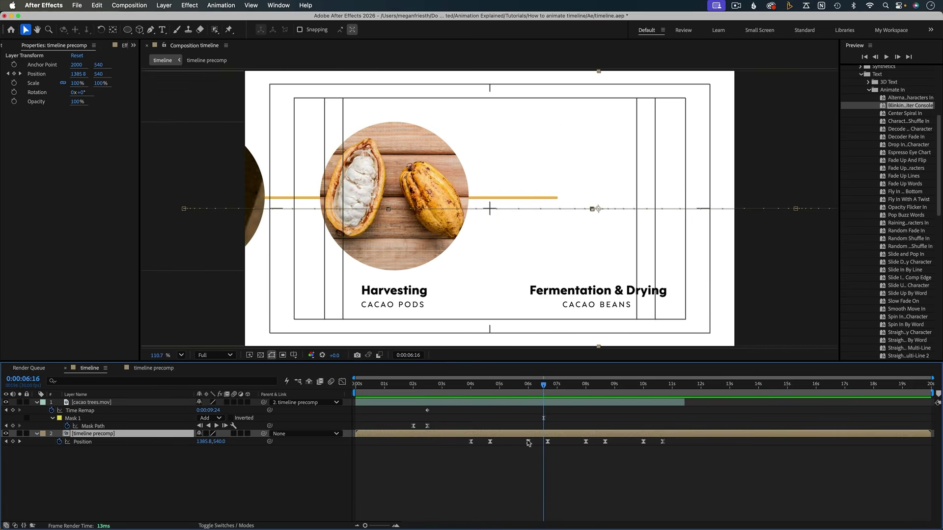
Inside the timeline precomp, move the start of the Harvesting and Cacao Pods text layers to 0:00:05:00
double_click(527, 436)
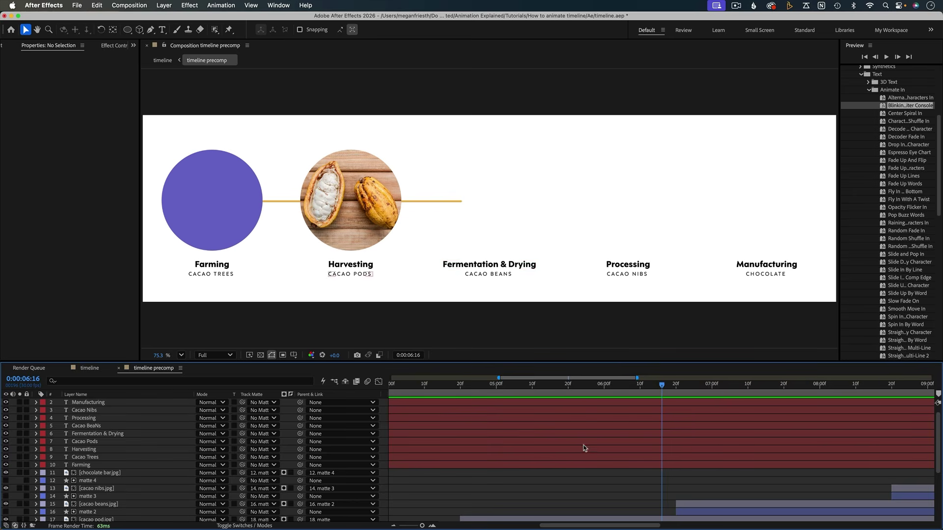
scroll(522, 389, left, 2)
drag(515, 388, 544, 392)
key(shift)
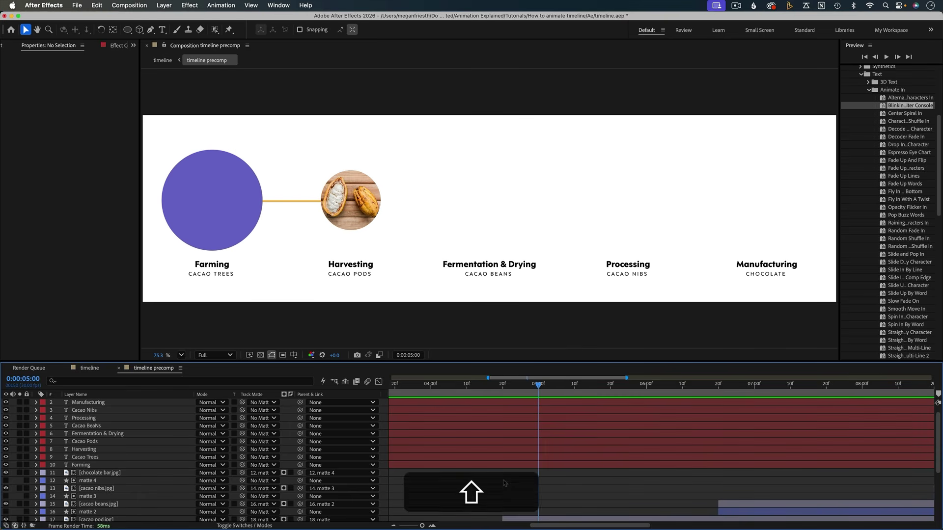
click(82, 450)
shift+click(83, 442)
key([)
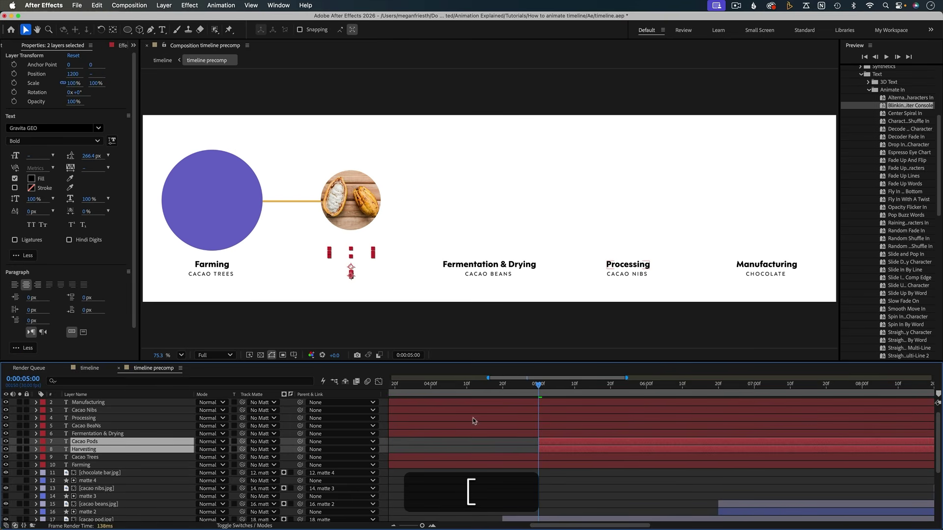
Move the start of the Fermentation & Drying and Cacao Beans text layers to 0:00:07:00
click(755, 392)
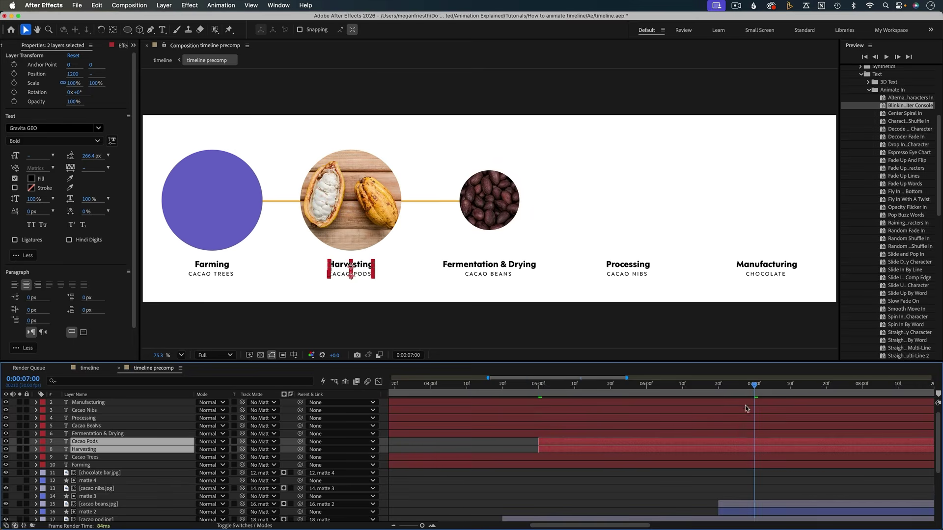
click(736, 431)
shift+click(736, 427)
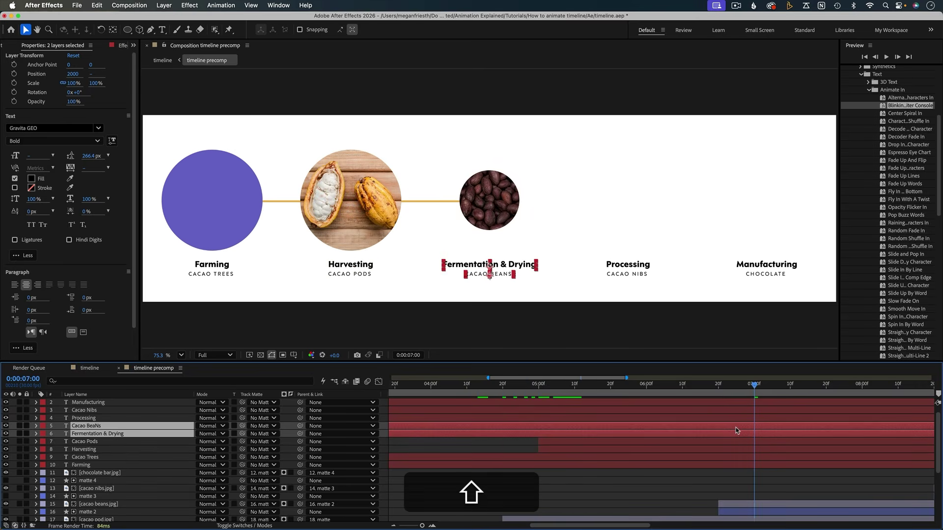
key(bracketleft)
Move the start of the Processing and Cacao Nibs text layers to 0:00:09:00, and offset the Manufacturing and Chocolate labels to follow their image
scroll(736, 430, right, 5)
click(729, 388)
click(793, 418)
shift+click(794, 413)
key(bracketleft)
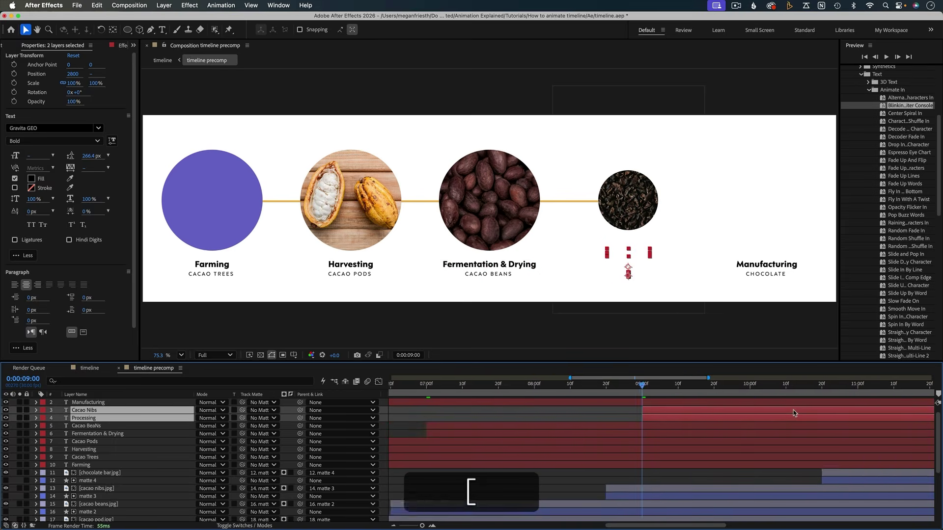
key(shift+bracketleft)
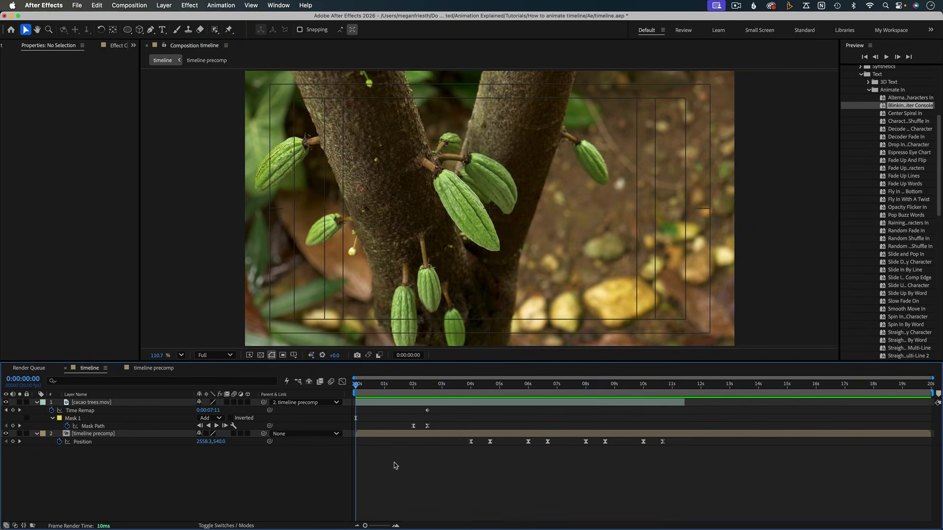
Play back the timeline composition from the start and from 0:00:03:19 to check the label and slide timing, and hide the safe-zone guides
key(space)
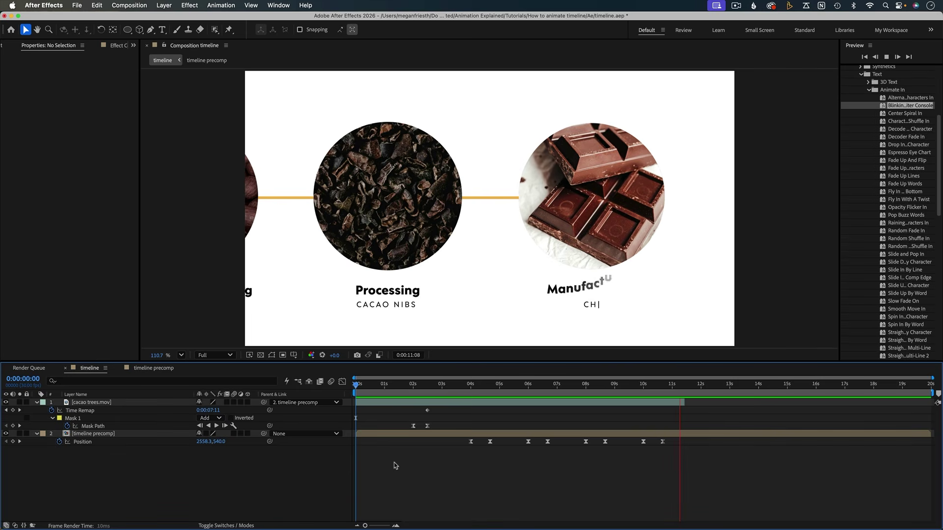
key(space)
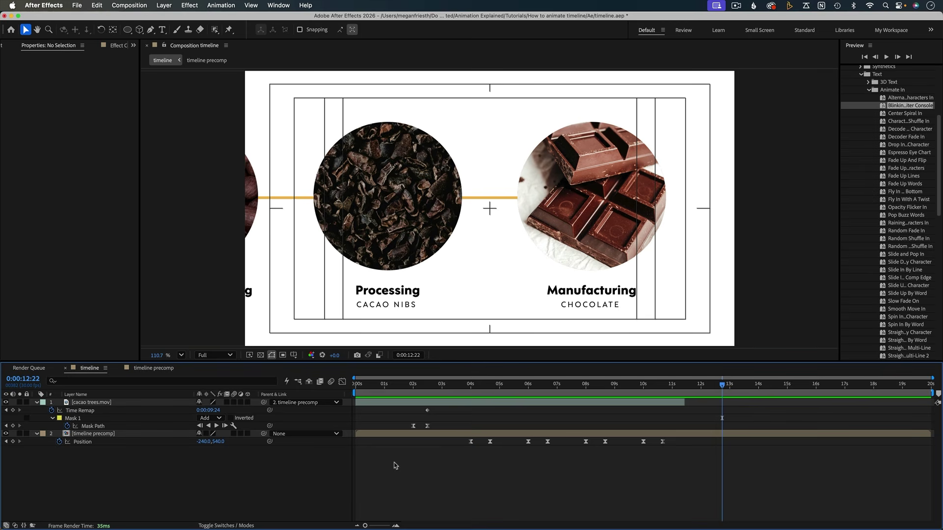
click(460, 385)
key(space)
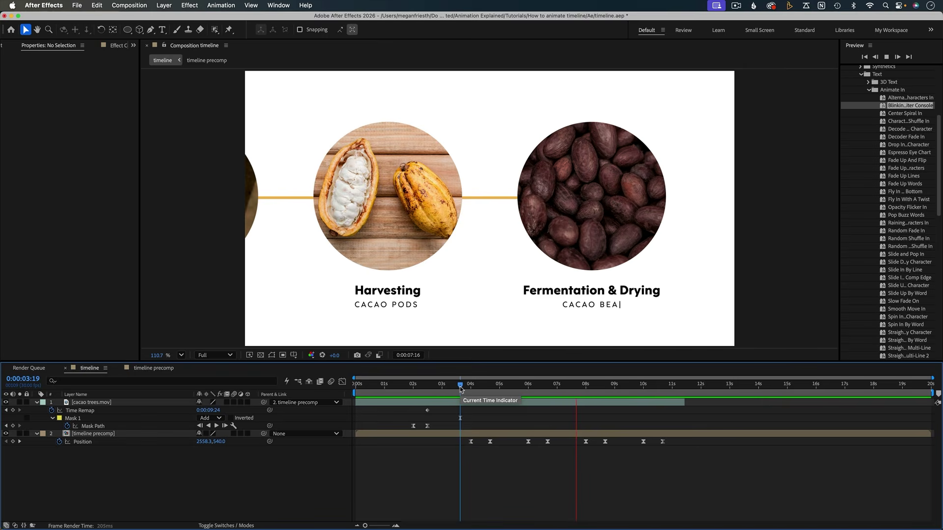
key(space)
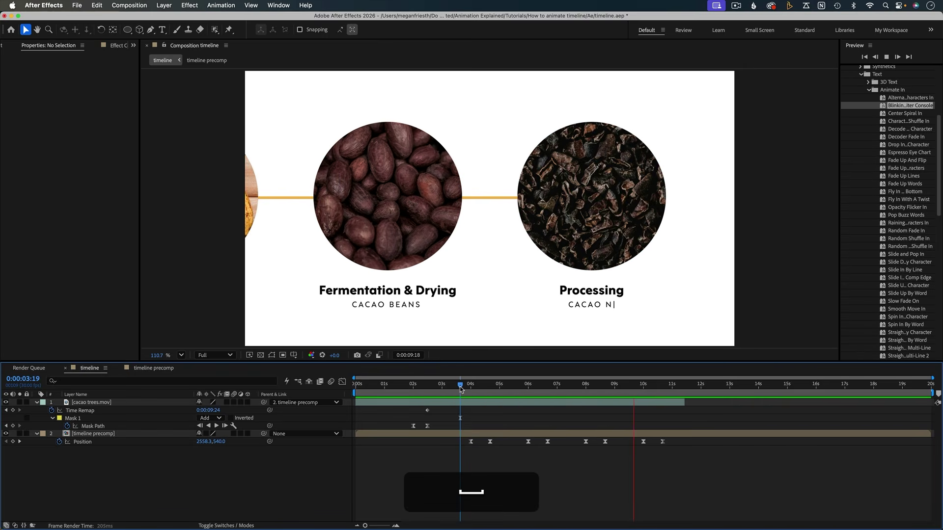
key(apostrophe)
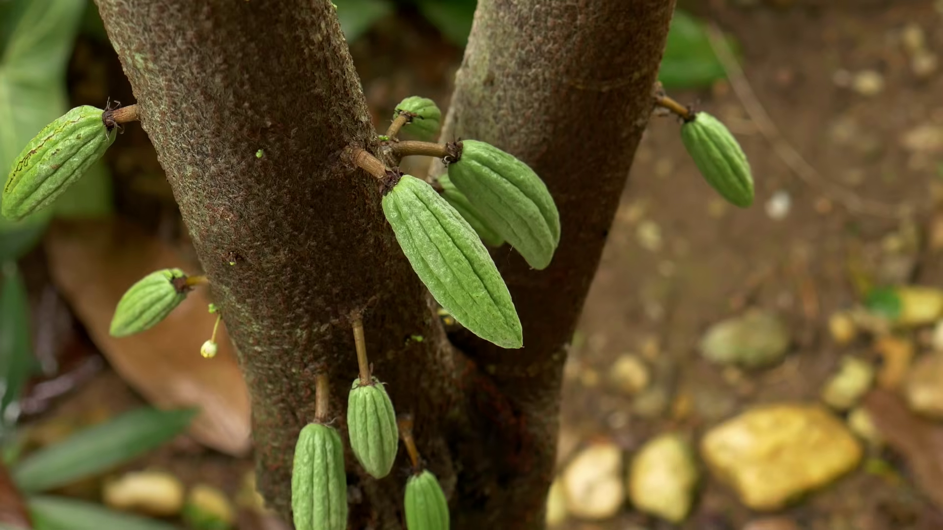
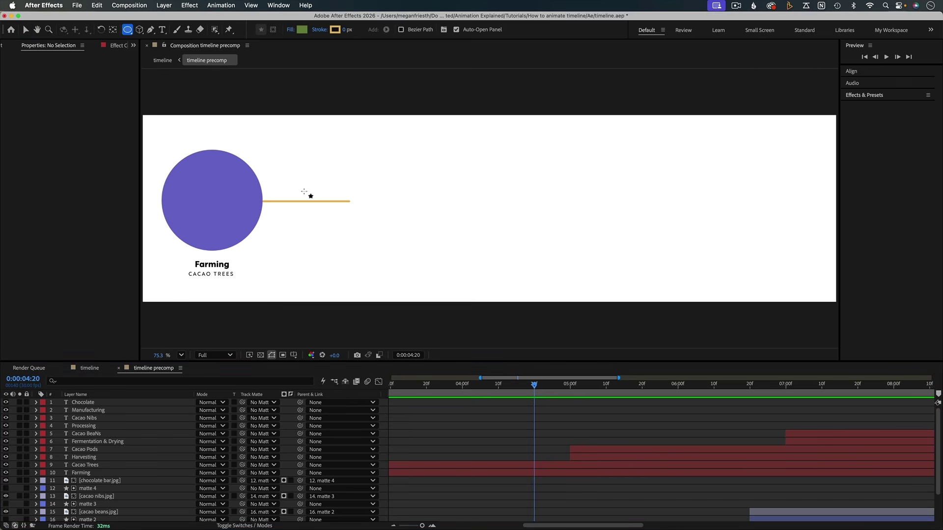
Draw a green circle about 271 px wide near the end of the connecting line and rename its layer circle
drag(340, 181, 489, 208)
key(v)
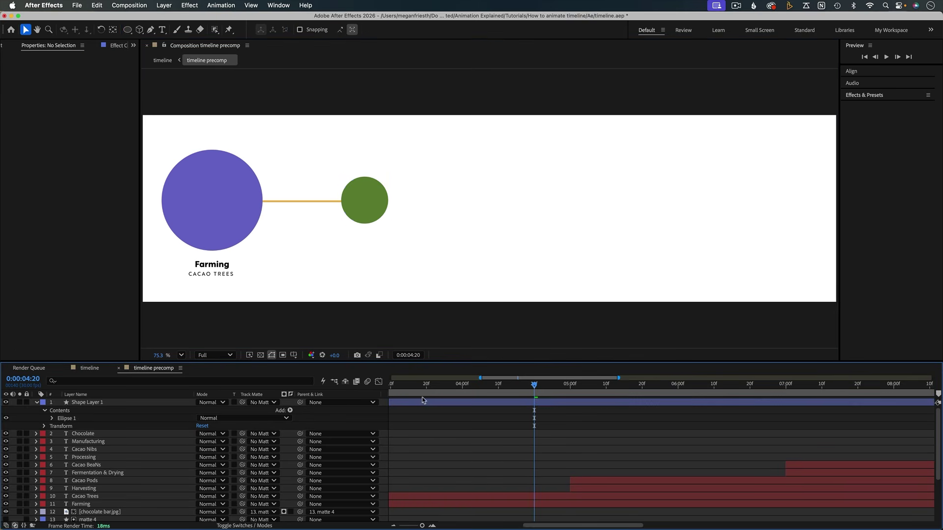
drag(365, 206, 364, 209)
key(Return)
text(circle)
key(Return)
click(36, 402)
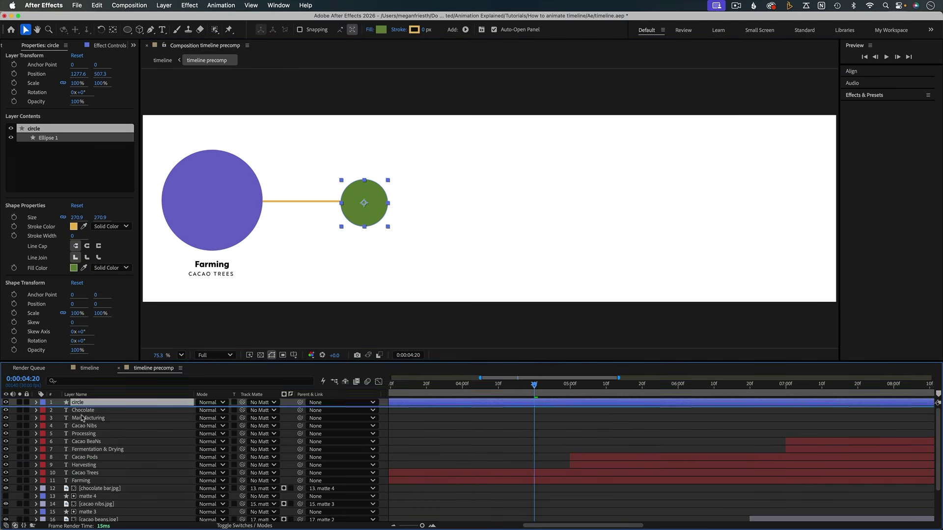
Place the circle layer directly beneath the matte layer and copy the matte's position, 1200, 491.7, onto it
drag(89, 525, 85, 504)
click(85, 495)
key(p)
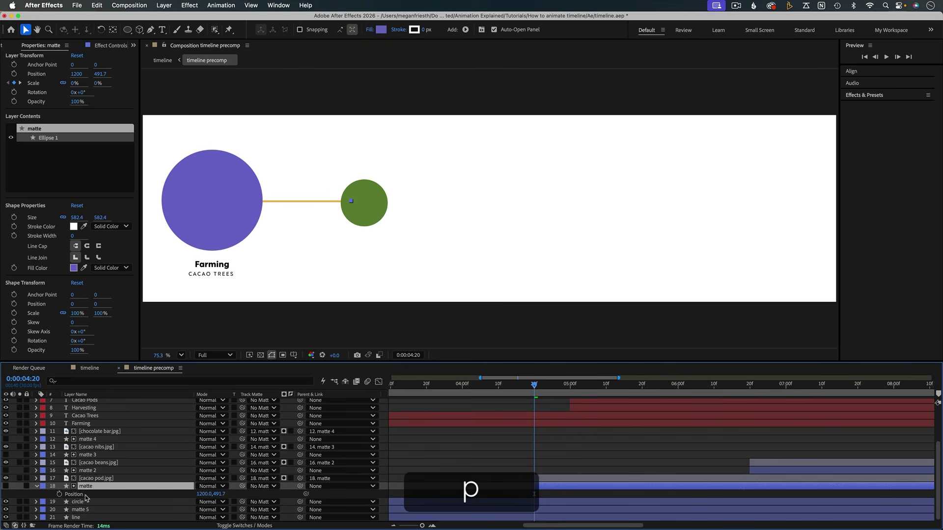
key(p)
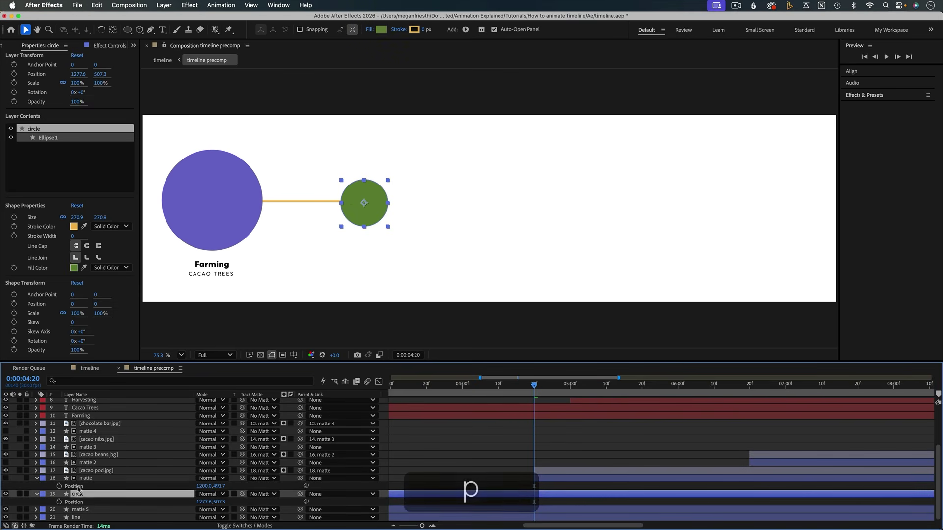
click(74, 486)
key(super+c)
click(75, 502)
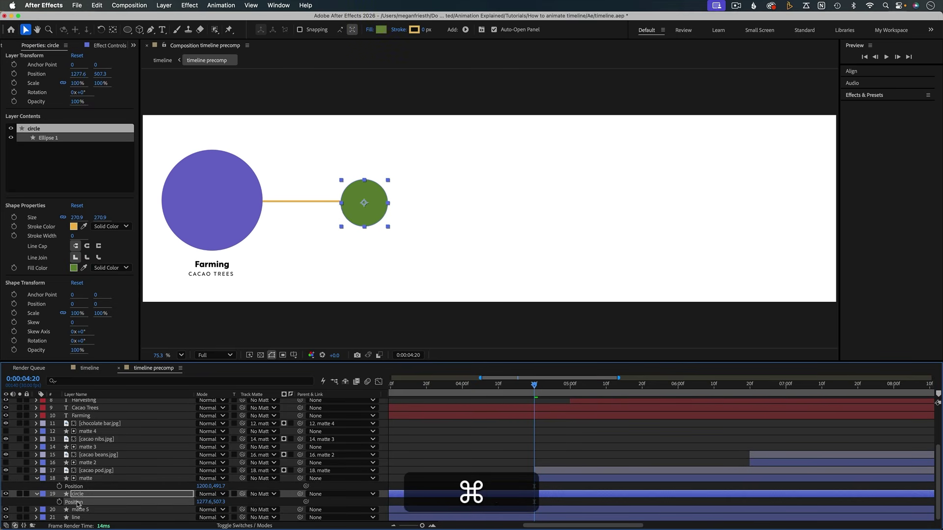
key(super+v)
click(525, 424)
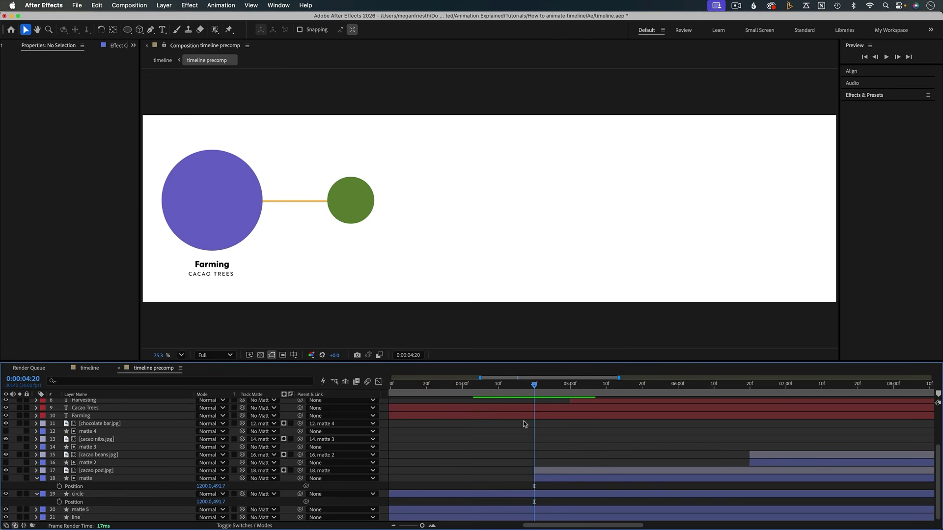
Move the start of the circle layer to 0:00:04:15
click(516, 390)
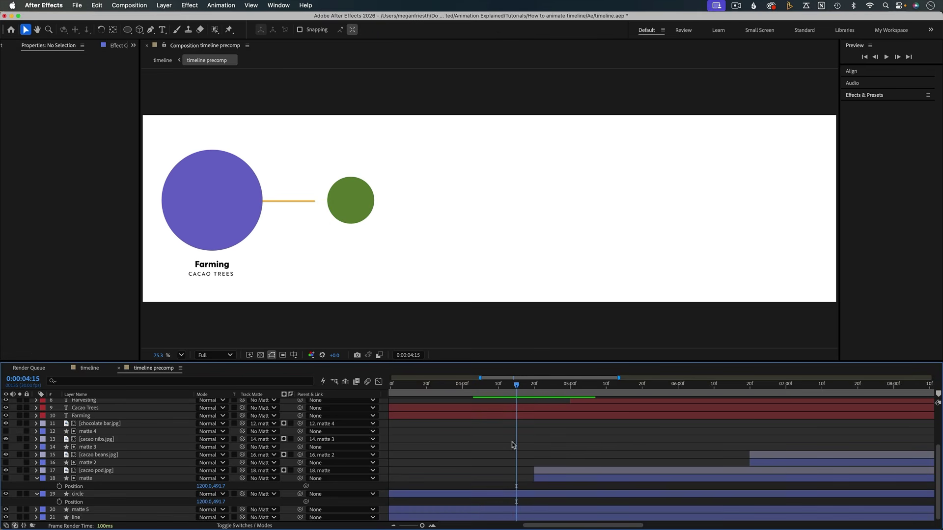
click(505, 494)
key(bracketleft)
Animate the circle layer's scale from 0% at 0:00:04:15 to 100% at 0:00:05:00
key(s)
click(567, 388)
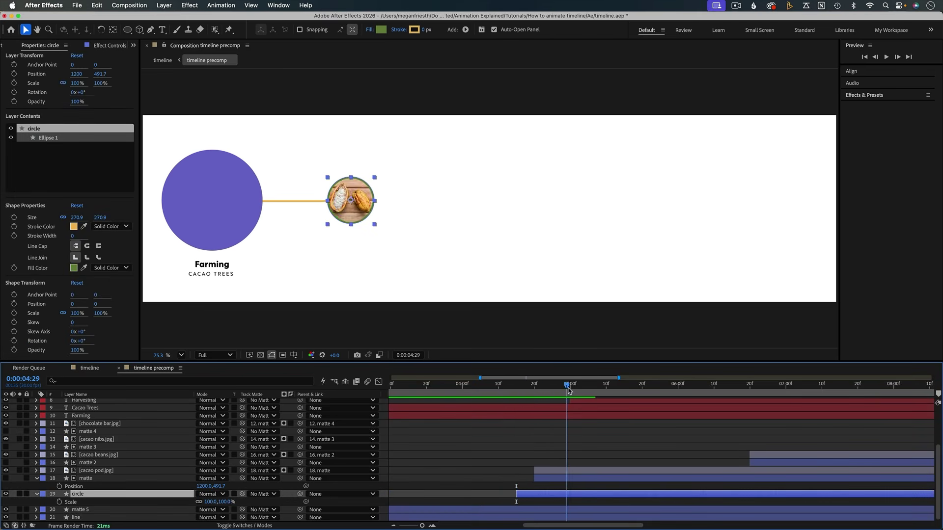
click(59, 502)
click(517, 388)
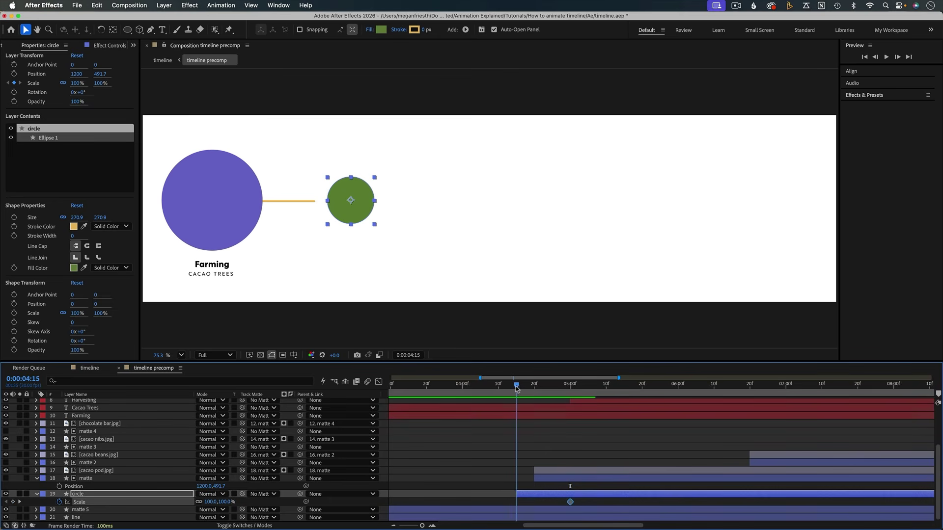
click(206, 501)
text(0)
key(Return)
At 0:00:04:22, add a mask to the circle layer, reset its shape to an ellipse and invert it
click(535, 385)
mouse_move(535, 385)
mouse_down()
mouse_move(565, 386)
mouse_move(542, 387)
mouse_up()
click(549, 494)
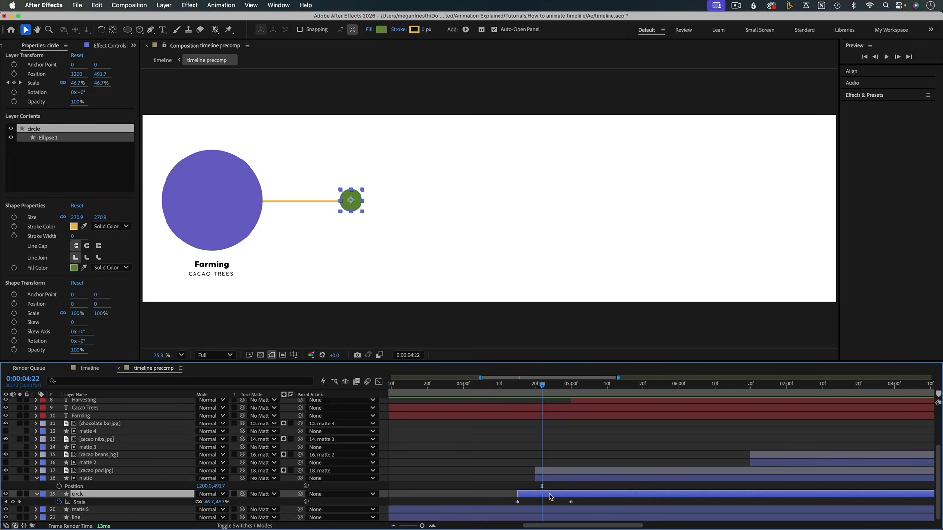
key(shift+super+n)
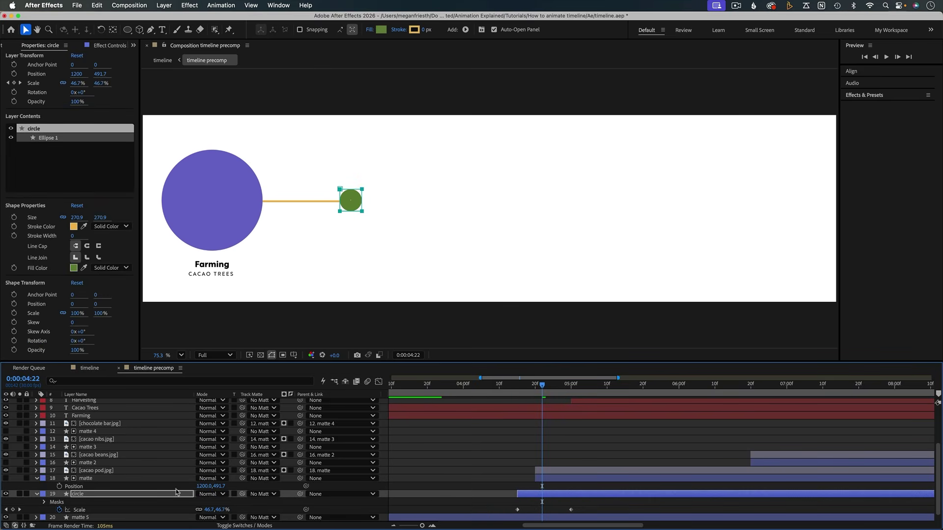
click(44, 503)
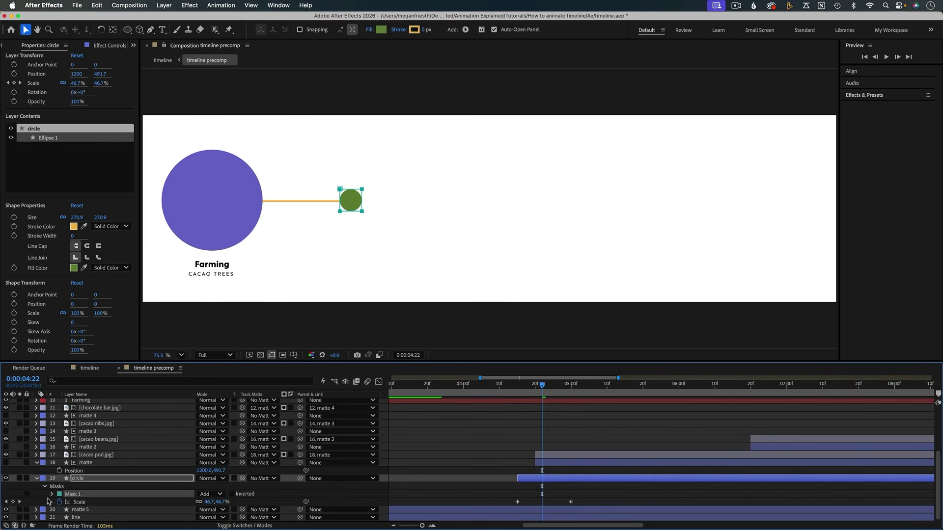
click(52, 494)
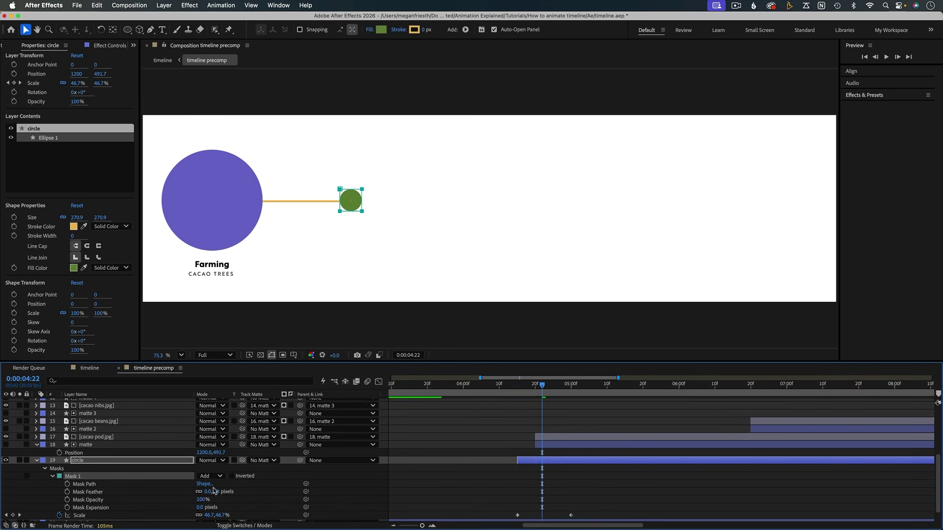
click(205, 485)
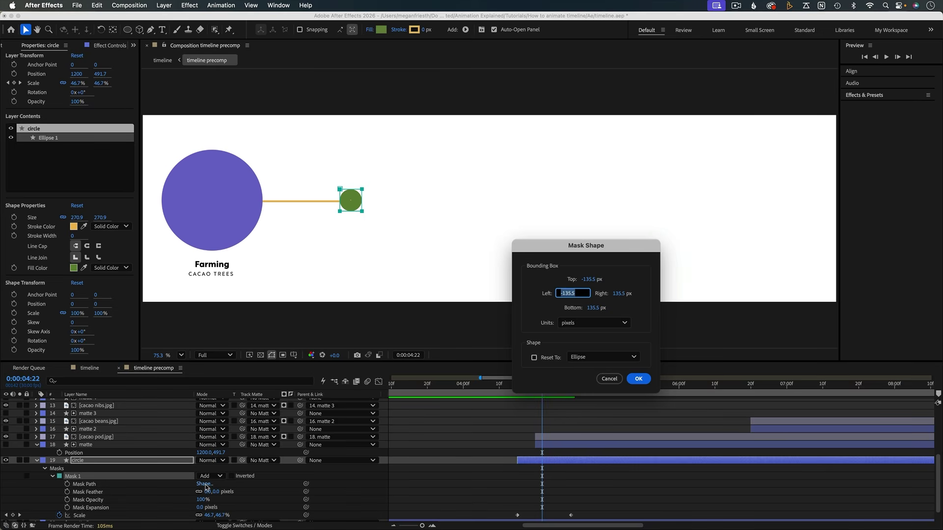
click(548, 360)
click(638, 379)
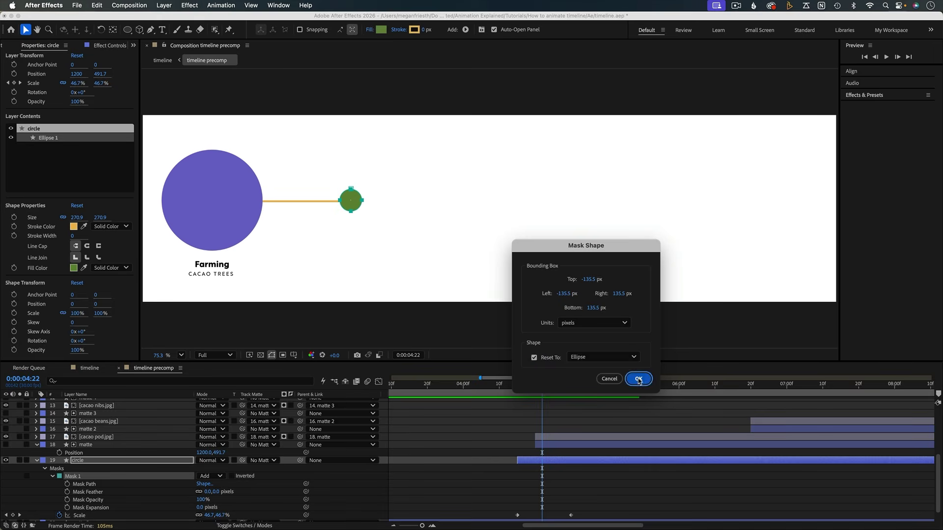
click(233, 477)
Try a negative mask expansion on the circle layer's mask, and undo it
mouse_move(199, 509)
mouse_down()
mouse_move(170, 509)
mouse_move(194, 510)
mouse_up()
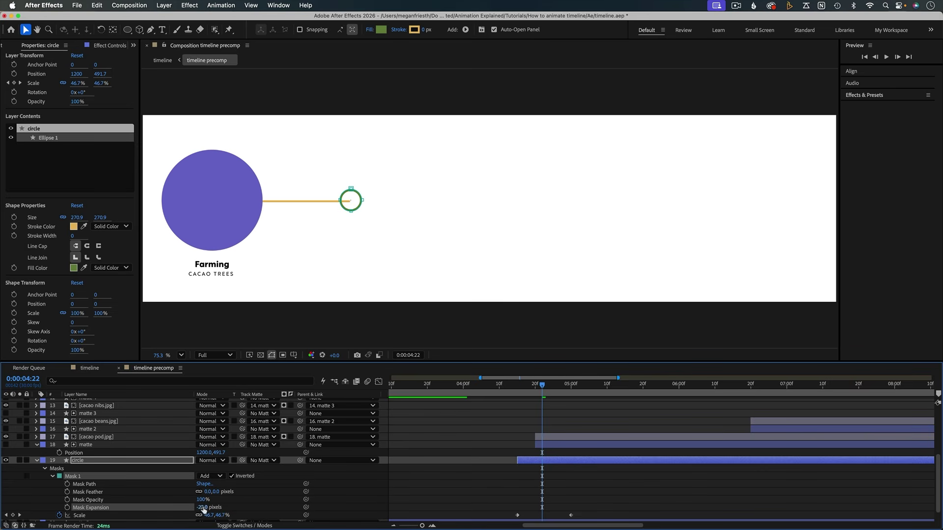
key(super+z)
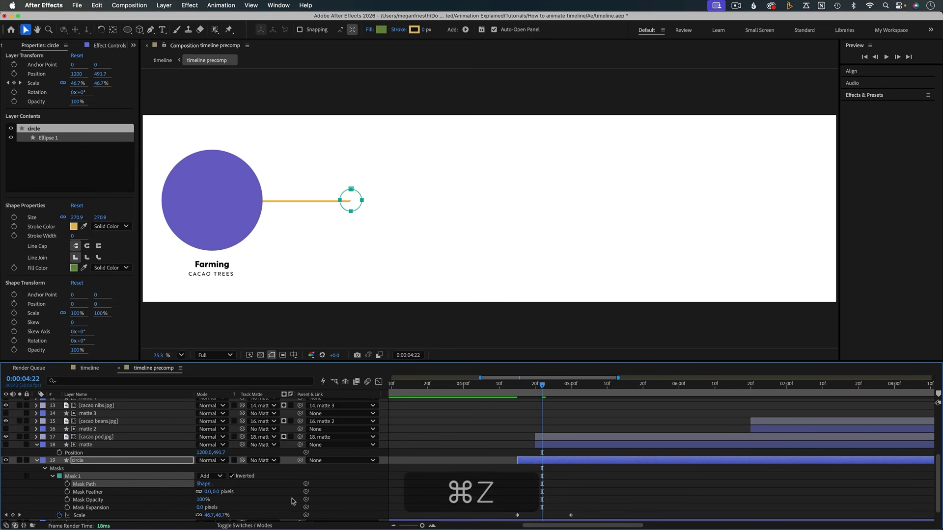
Animate the circle layer's mask expansion from -222 pixels at 0:00:04:15 to 0 pixels at 0:00:05:00
click(570, 390)
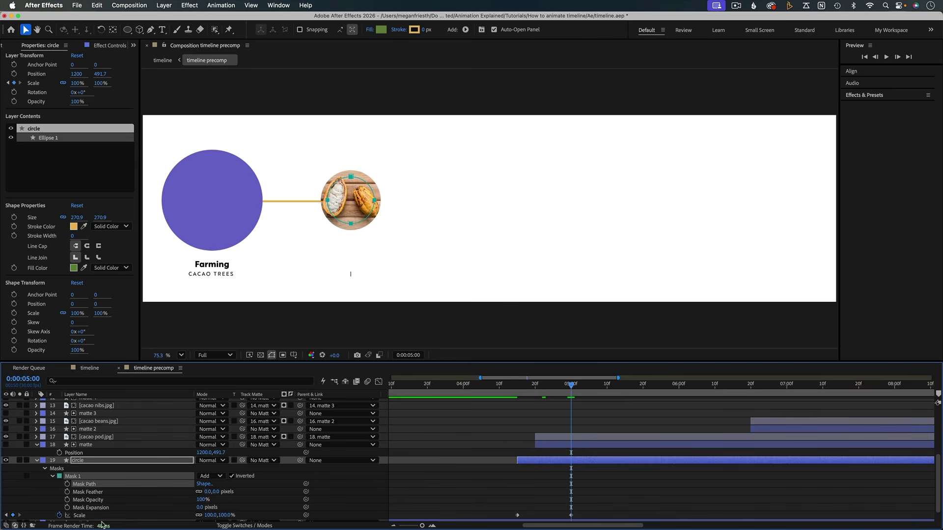
click(66, 507)
click(518, 389)
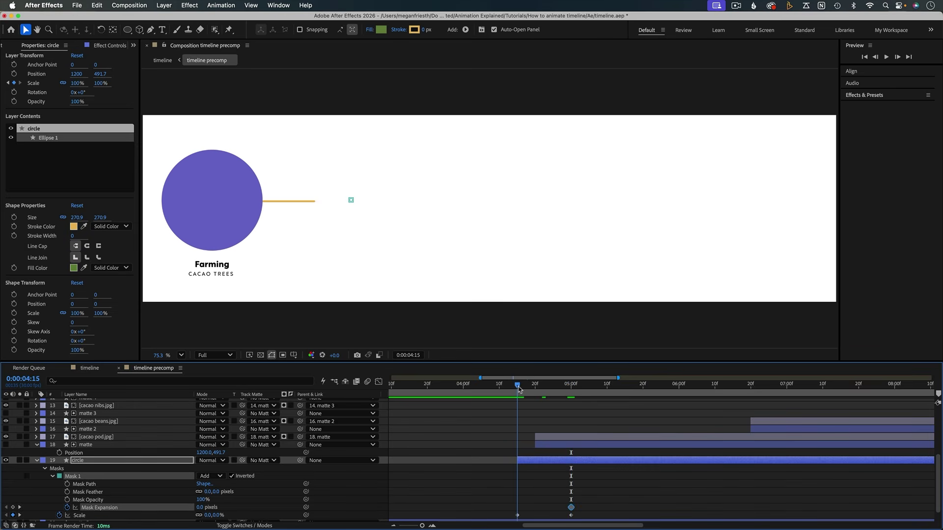
drag(200, 507, 133, 505)
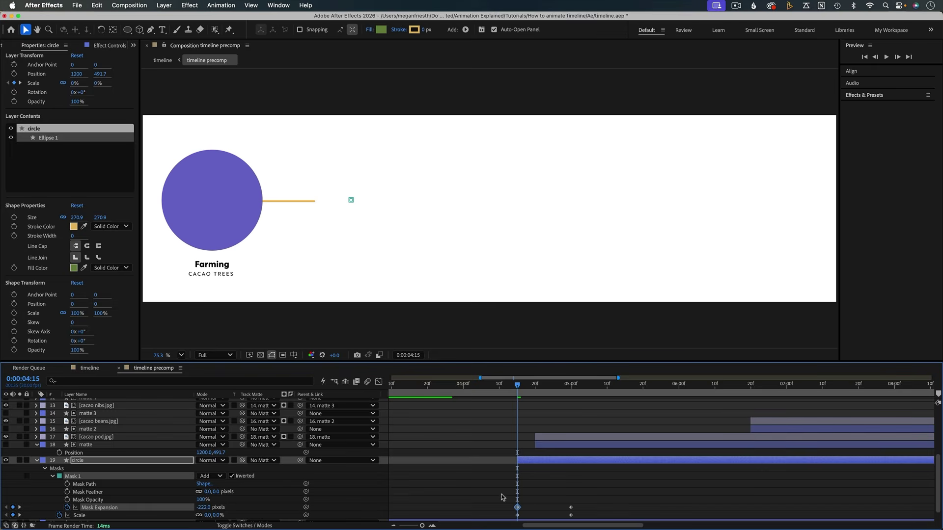
click(515, 415)
drag(518, 388, 577, 397)
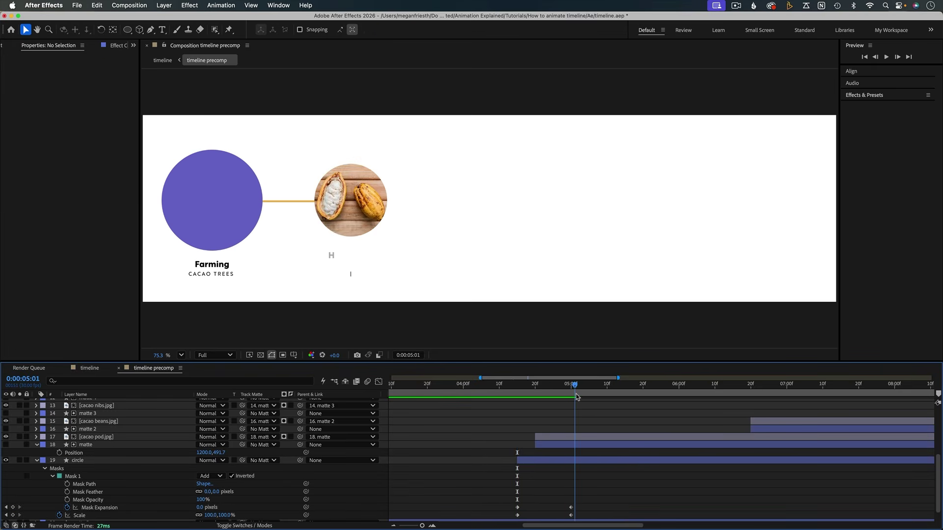
Easy-ease the circle layer's scale and mask expansion keyframes, skew their speed curves toward the start, and preview the burst
drag(589, 503, 498, 522)
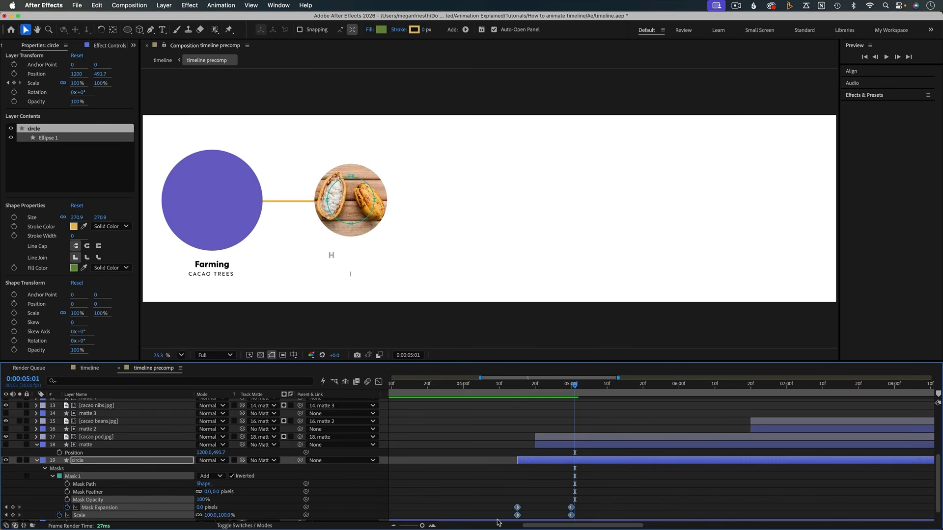
key(F9)
click(378, 382)
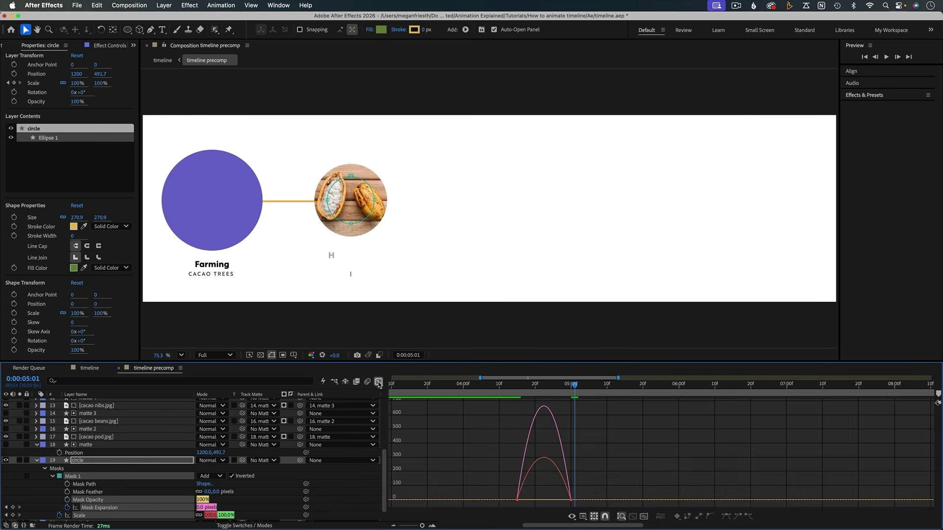
drag(587, 487, 538, 487)
key(shift)
key(shift)
key(shift+F3)
click(481, 456)
key(space)
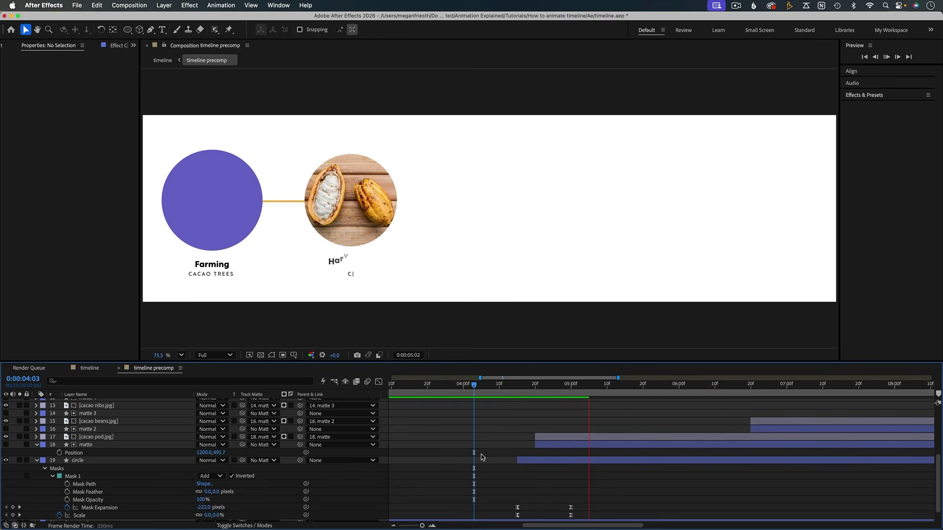
key(u)
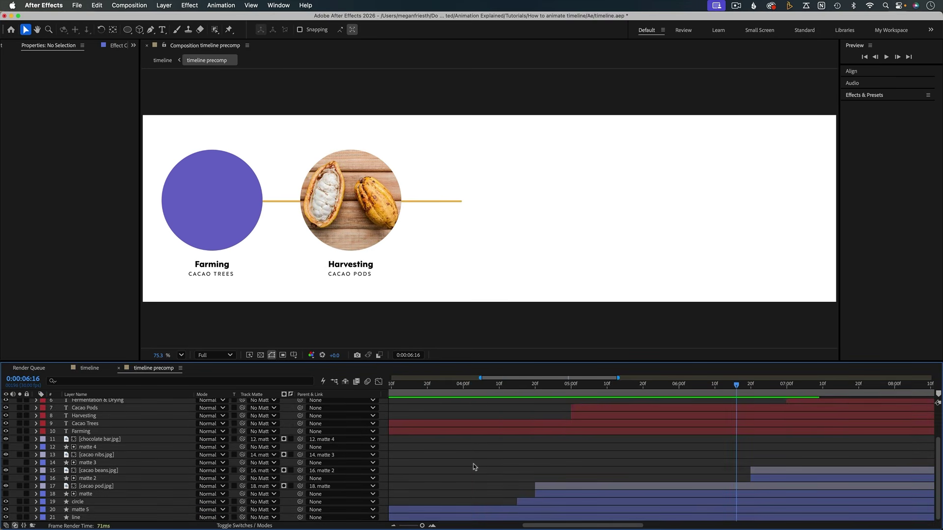
Duplicate the circle layer and rename the copy "highlight circle"
click(76, 502)
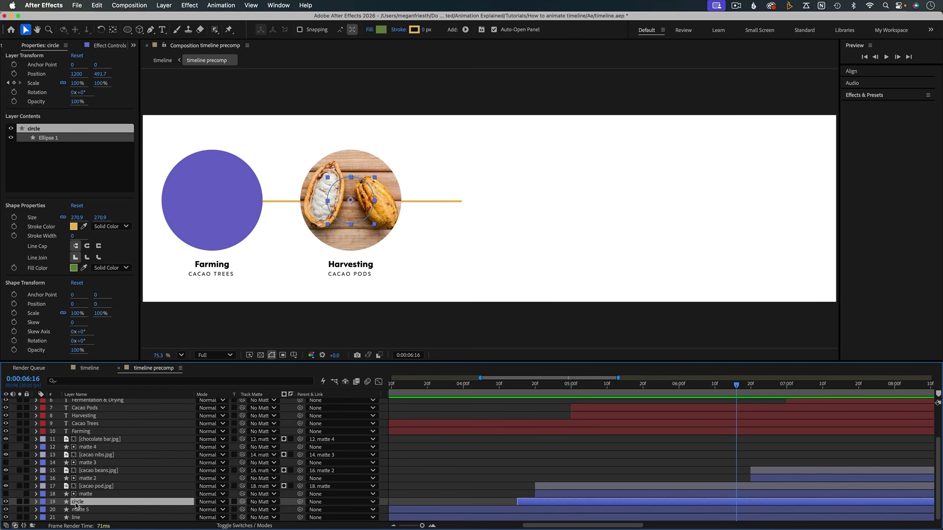
key(super+d)
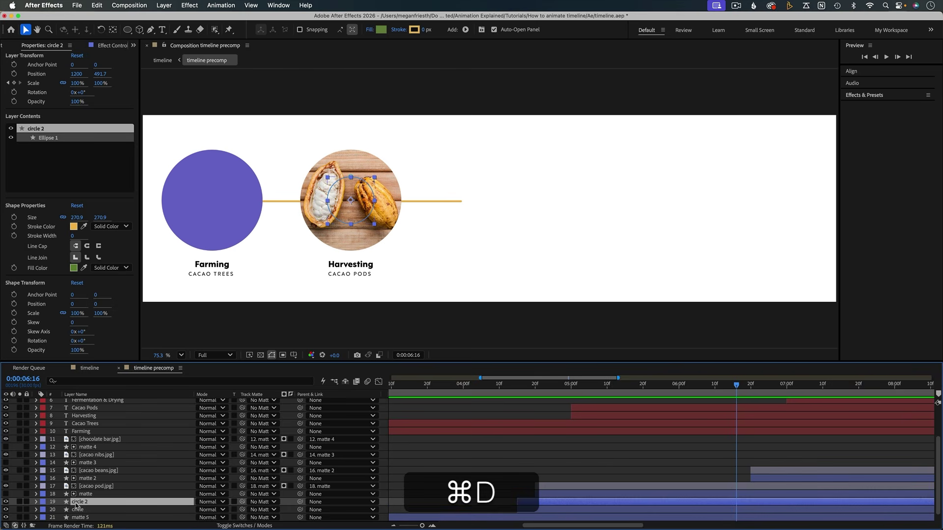
key(Return)
text(highlight circle)
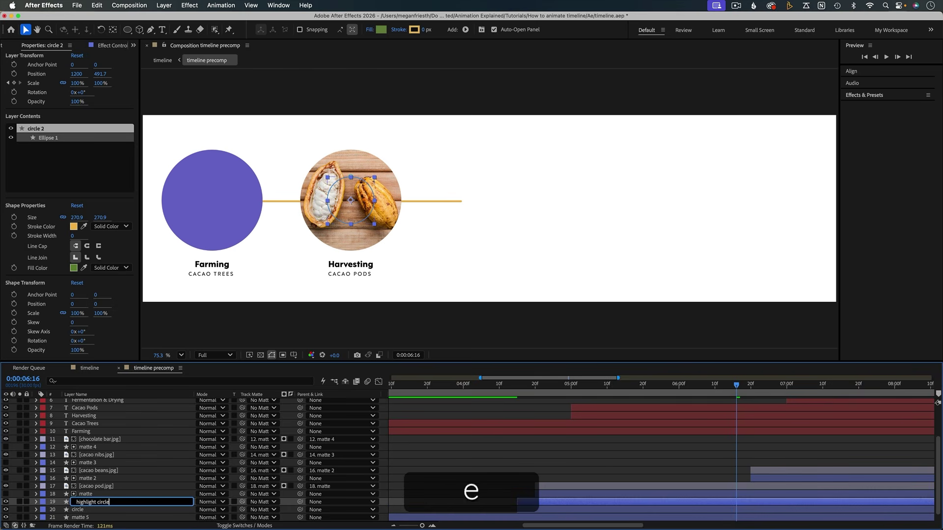
key(Return)
Copy the highlight circle's stroke color F1B94F and apply it as the fill color
click(414, 30)
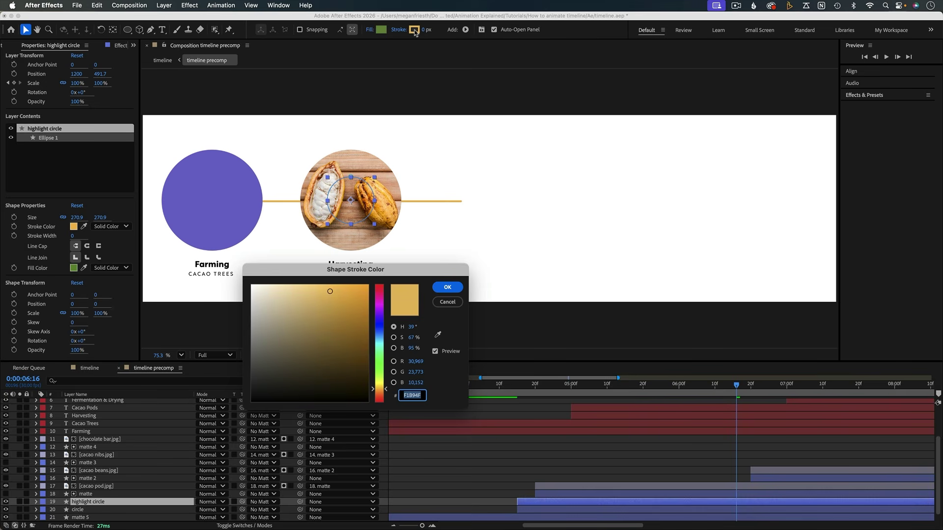
key(super+c)
click(446, 286)
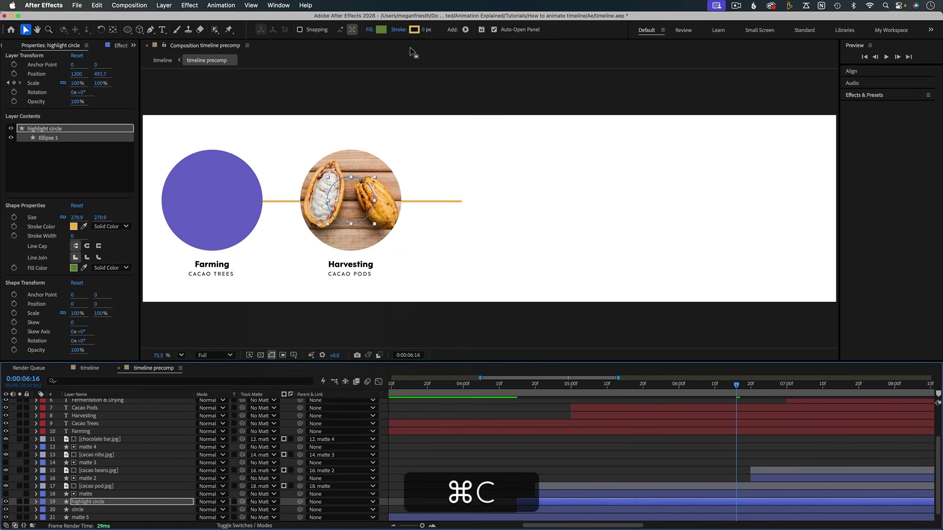
click(381, 30)
key(super+v)
key(super+Return)
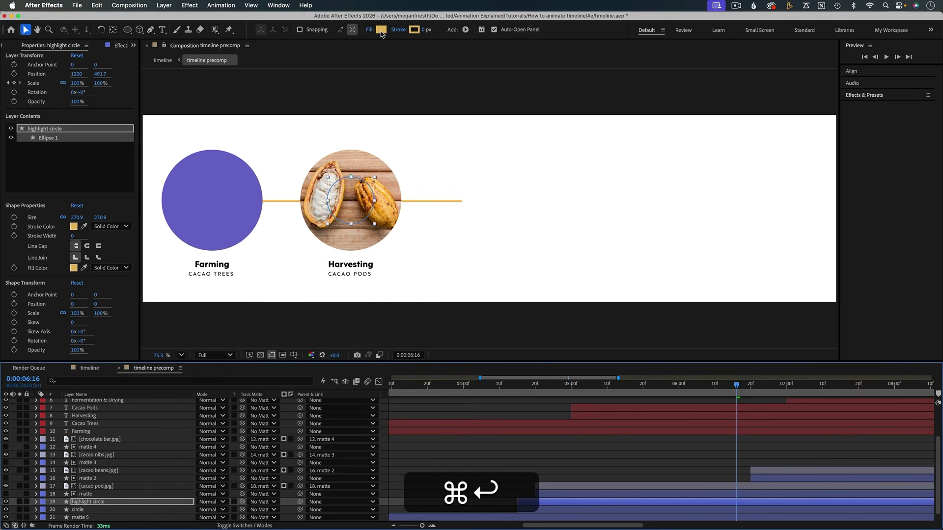
Enlarge the highlight circle's ellipse to about 763.9 and delete the layer's mask
scroll(545, 413, down, 1)
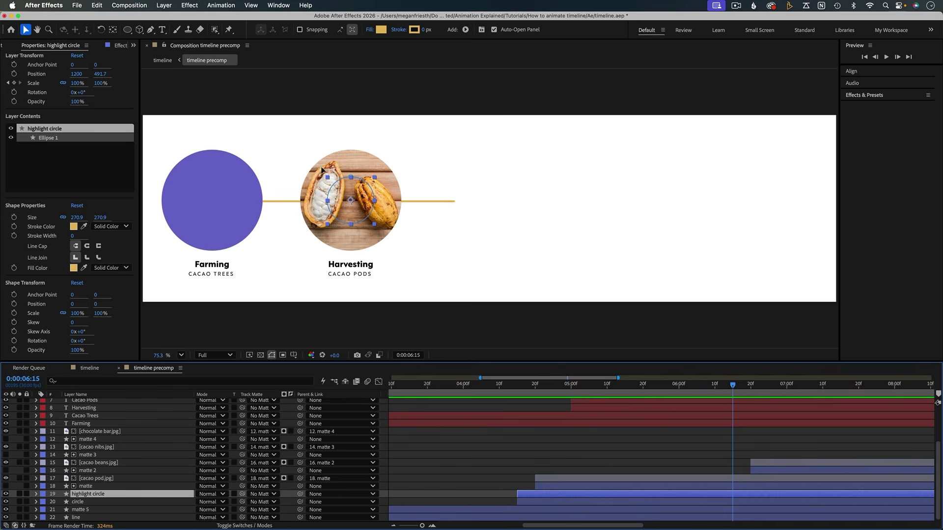
drag(74, 220, 311, 224)
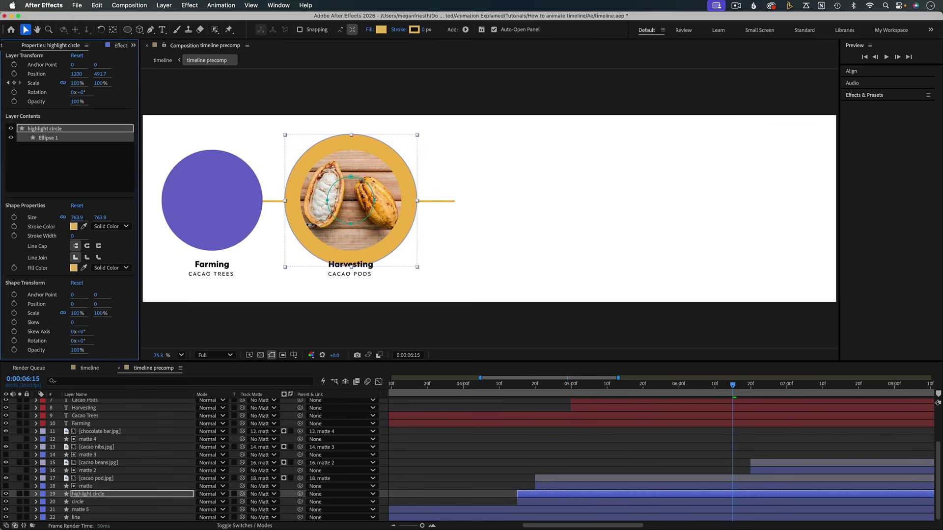
click(93, 494)
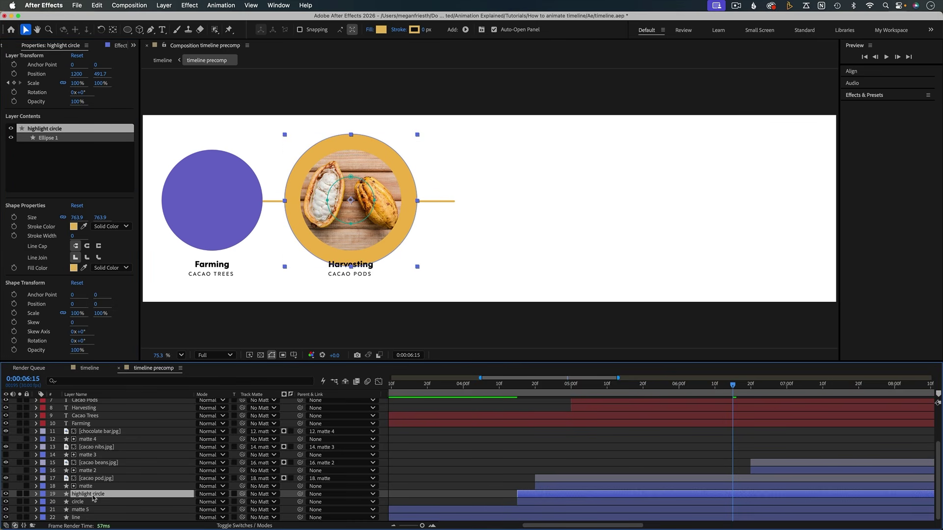
key(m)
click(72, 503)
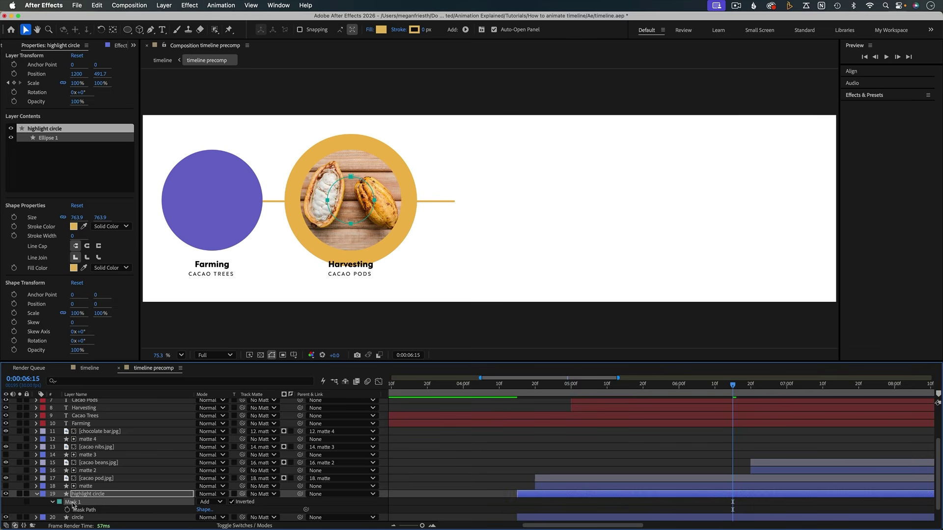
Move the highlight circle layer's start to 0:00:05:00 and place it below the circle layer
click(546, 401)
drag(561, 384, 570, 387)
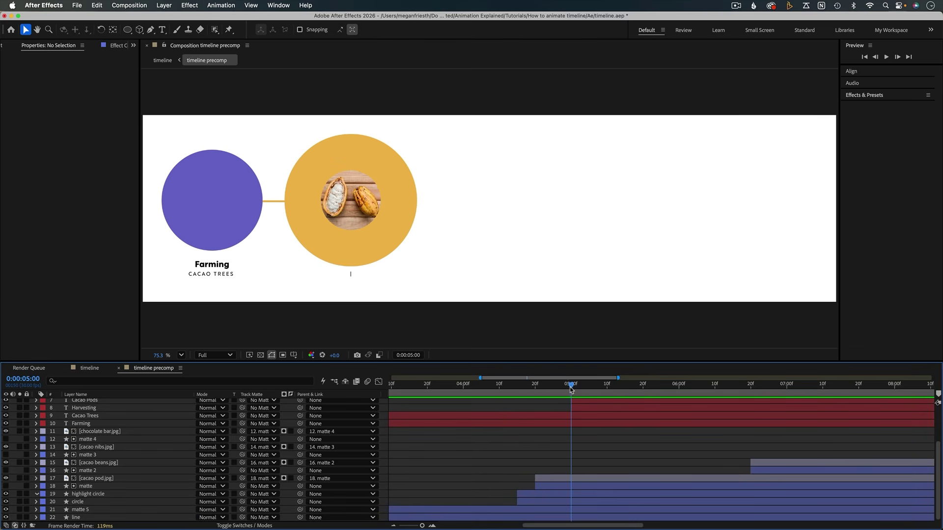
click(98, 495)
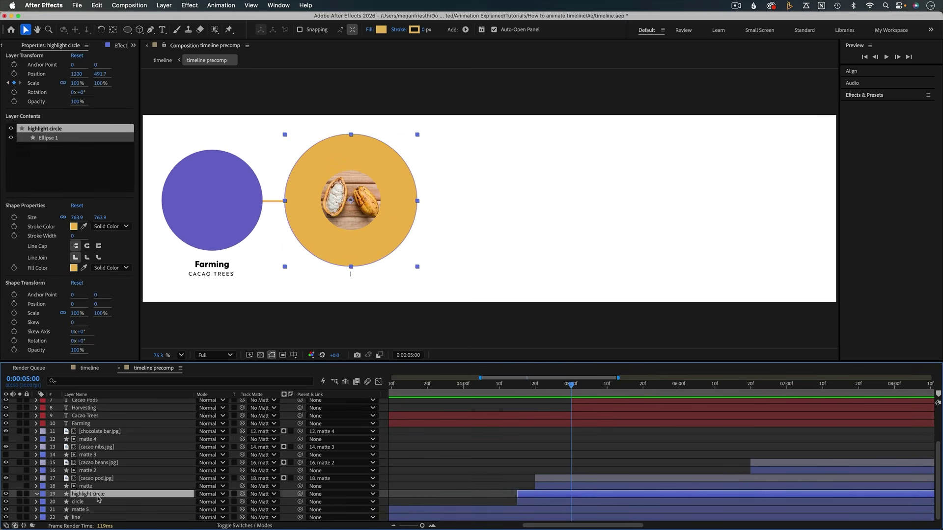
key(bracketleft)
drag(98, 496, 98, 505)
Animate the highlight circle's opacity from 30% at 0:00:05:00 to 0% at 0:00:05:15, and preview the result
drag(572, 390, 615, 392)
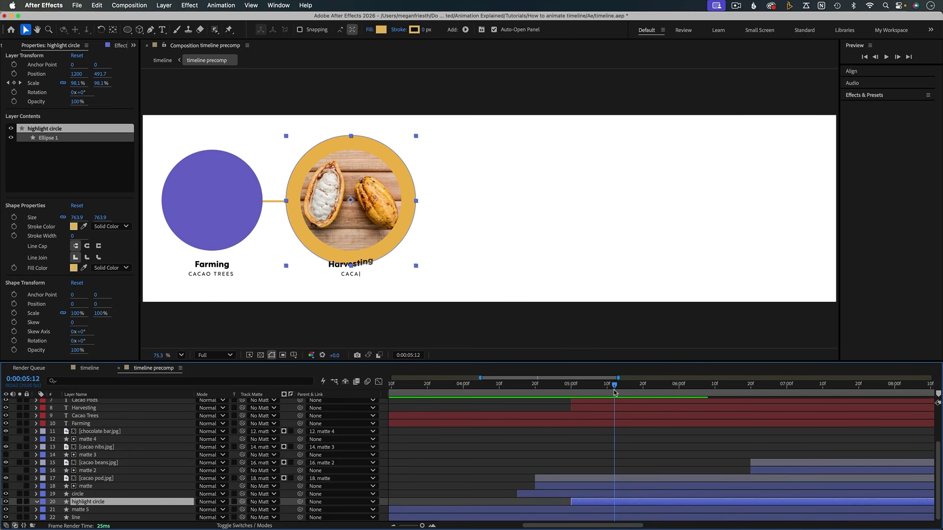
key(u)
drag(628, 389, 626, 390)
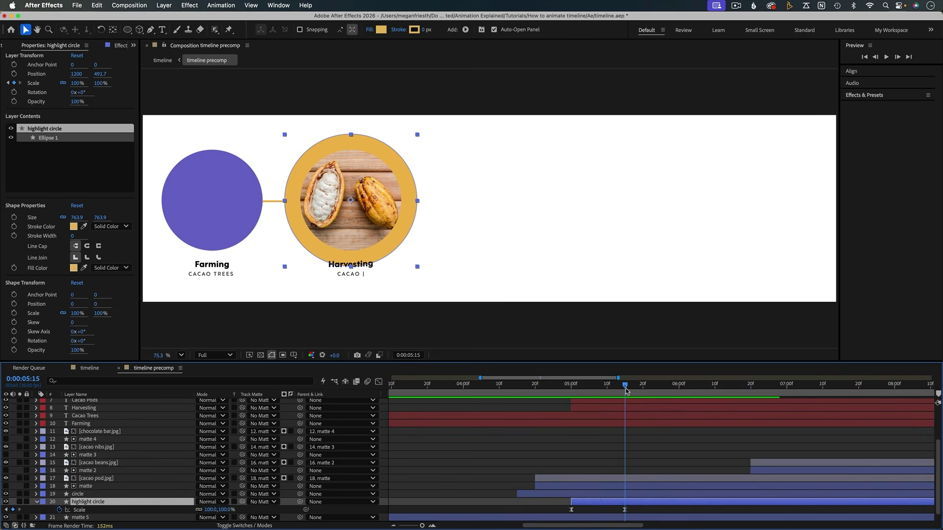
scroll(626, 391, left, 3)
key(t)
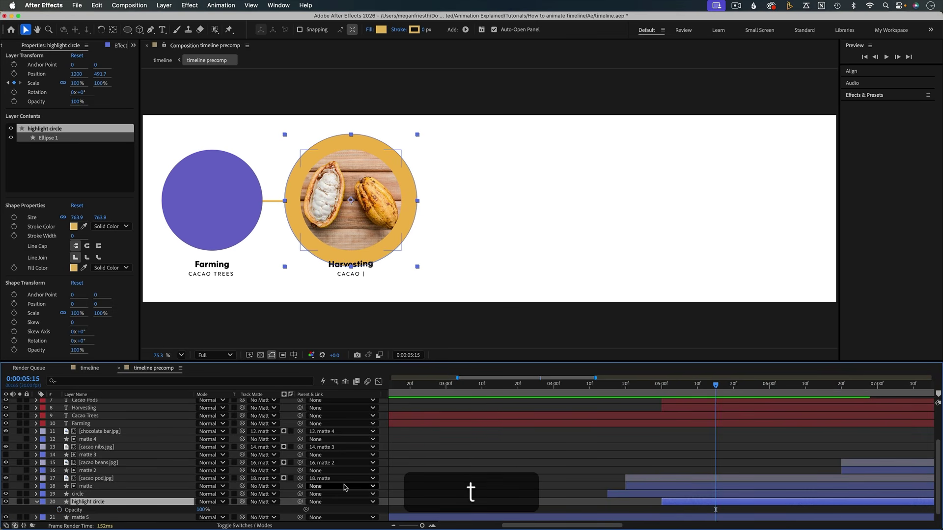
drag(199, 510, 142, 511)
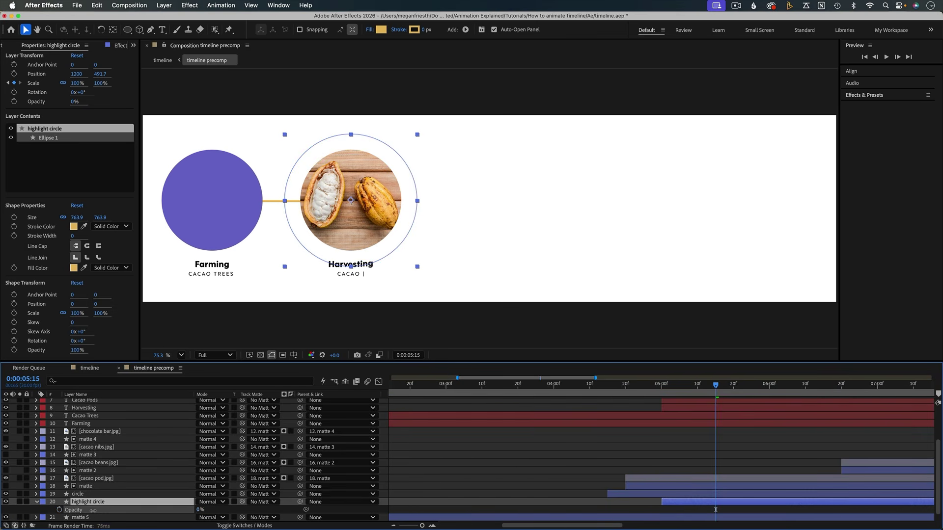
click(59, 510)
click(662, 381)
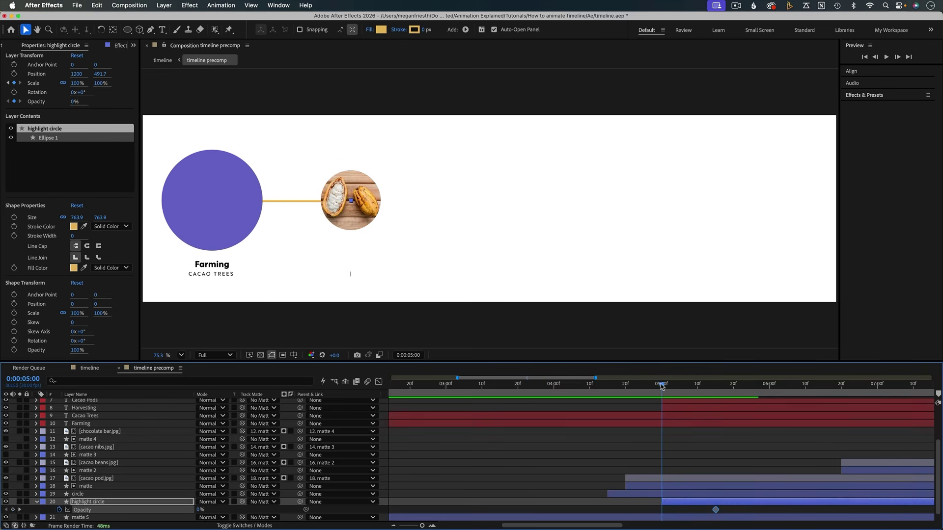
click(210, 509)
text(30)
key(Return)
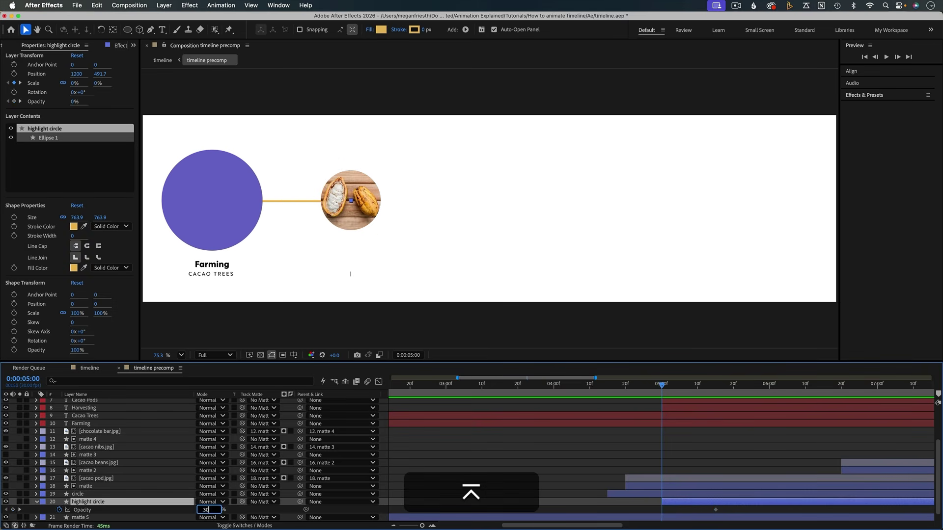
click(475, 463)
key(space)
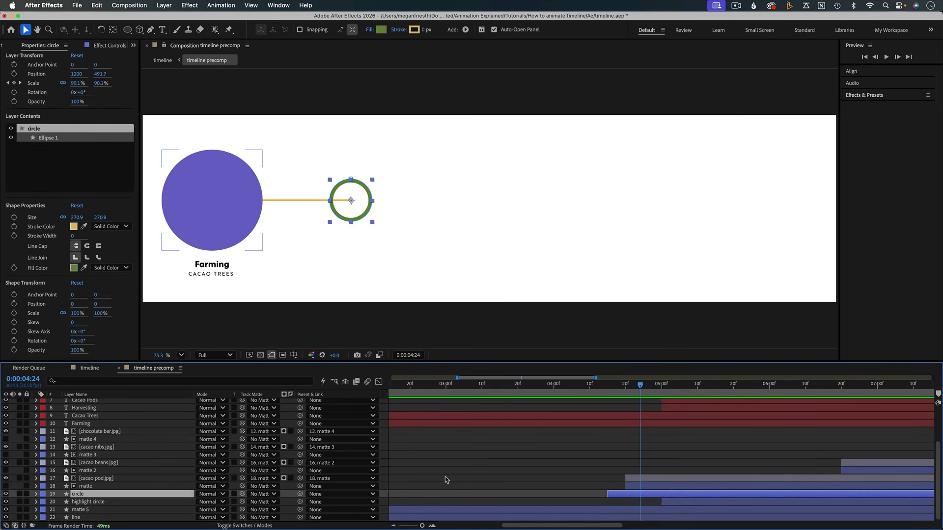
Add an Outer Glow layer style to the circle layer
right_click(97, 495)
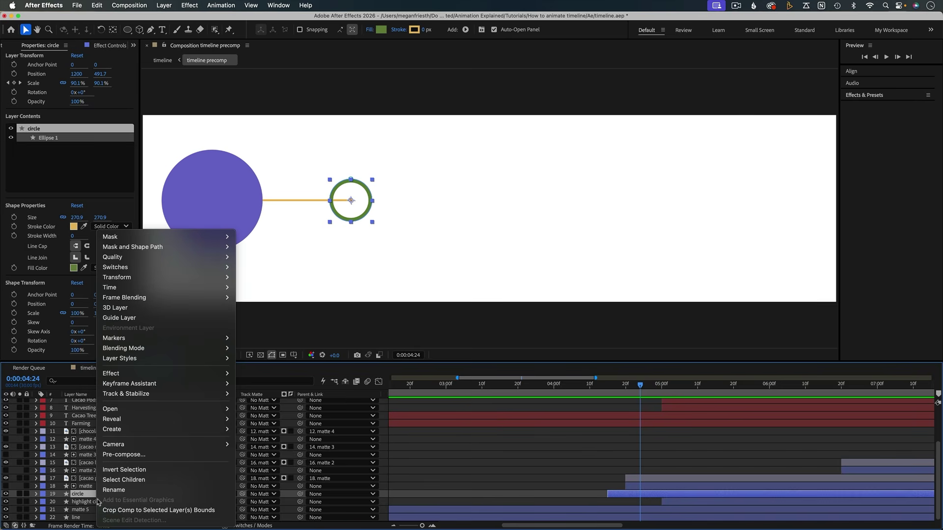
mouse_move(116, 357)
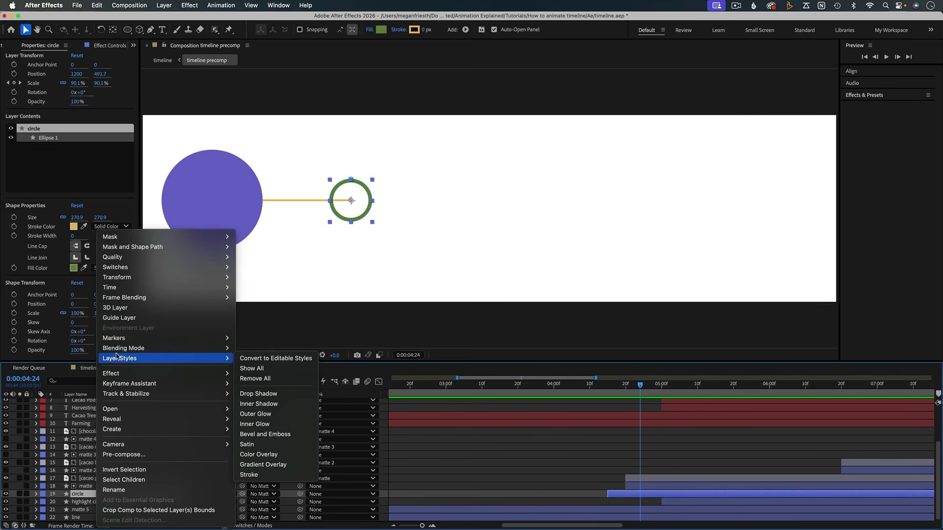
click(269, 416)
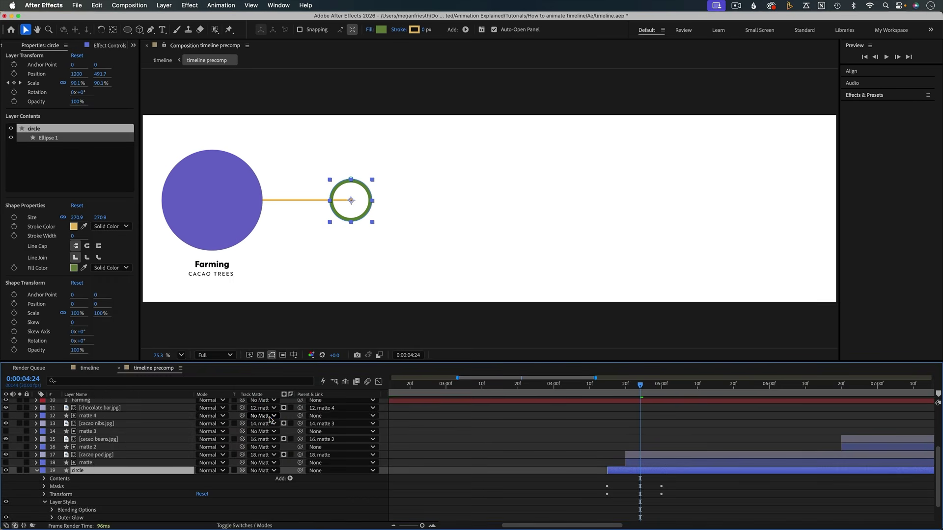
scroll(191, 460, down, 2)
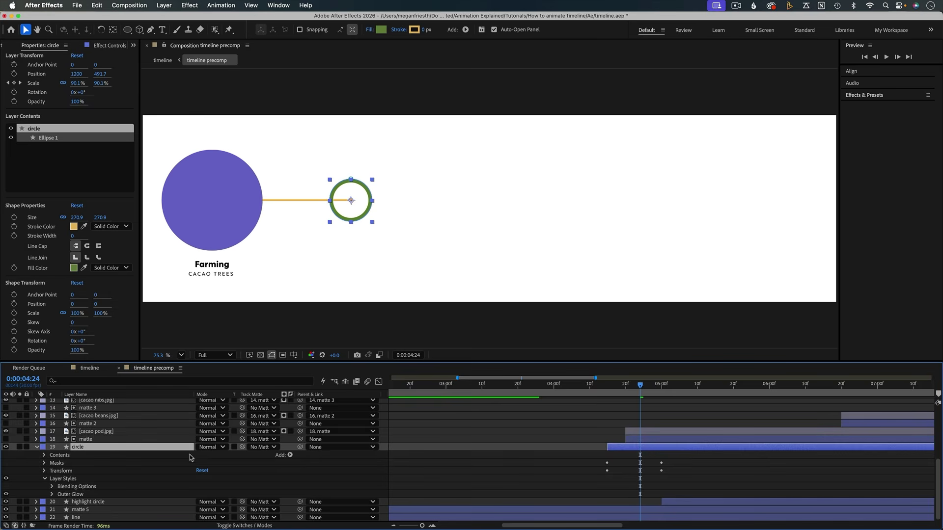
Set the outer glow's color to the circle's green, its size to 20 and its blend mode to Normal
click(52, 494)
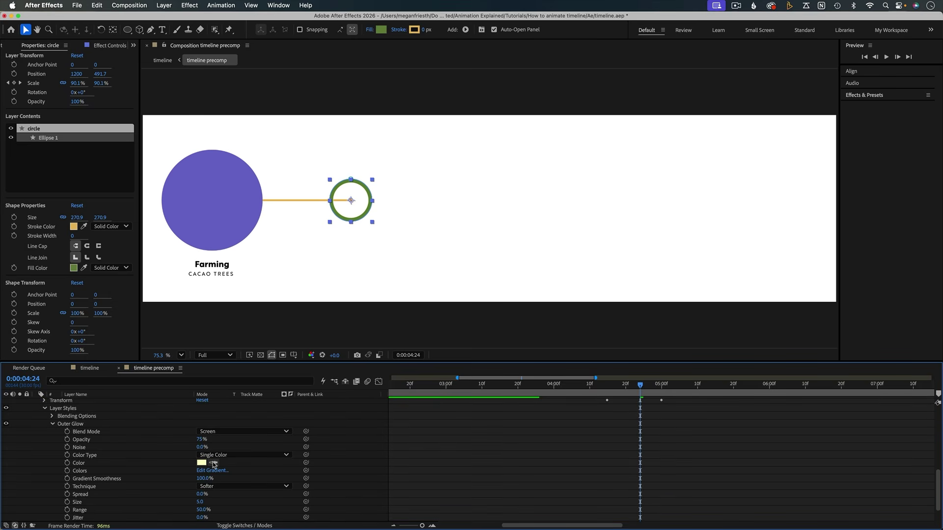
click(359, 216)
click(199, 502)
text(20)
key(Return)
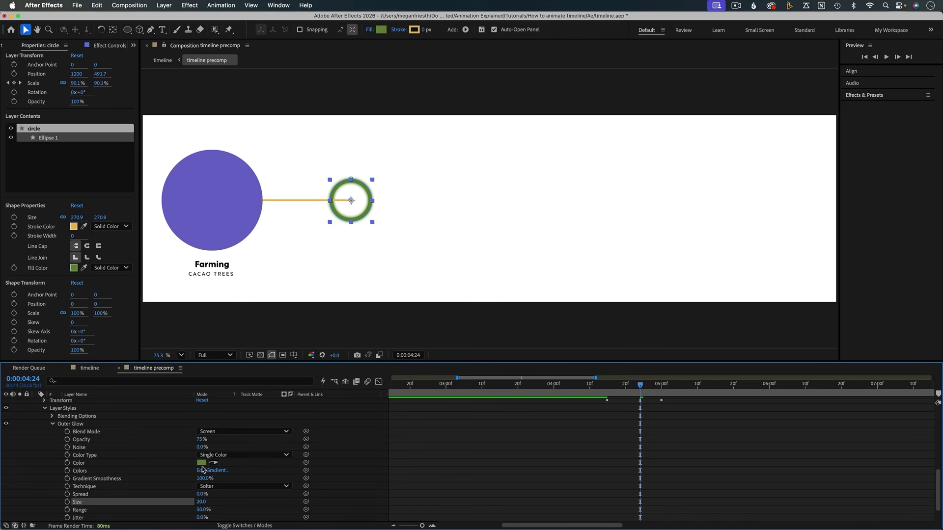
click(249, 431)
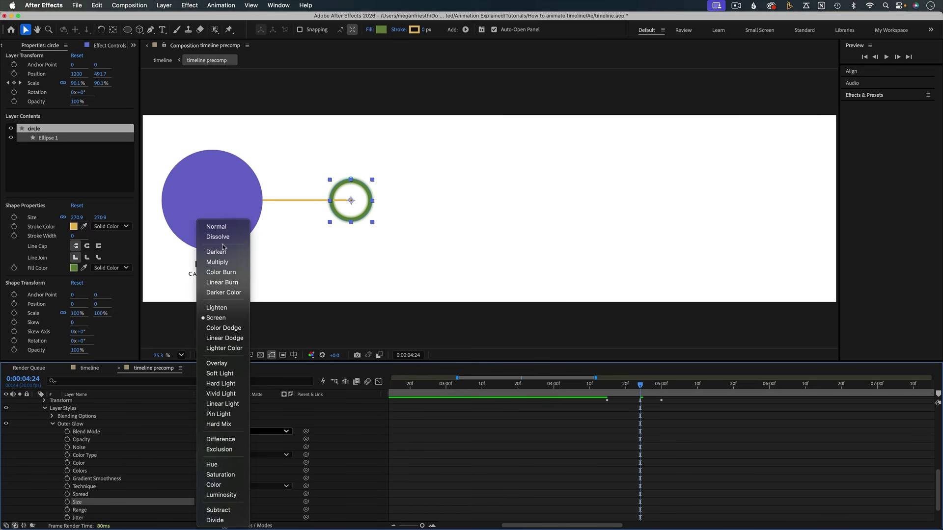
click(216, 227)
click(447, 421)
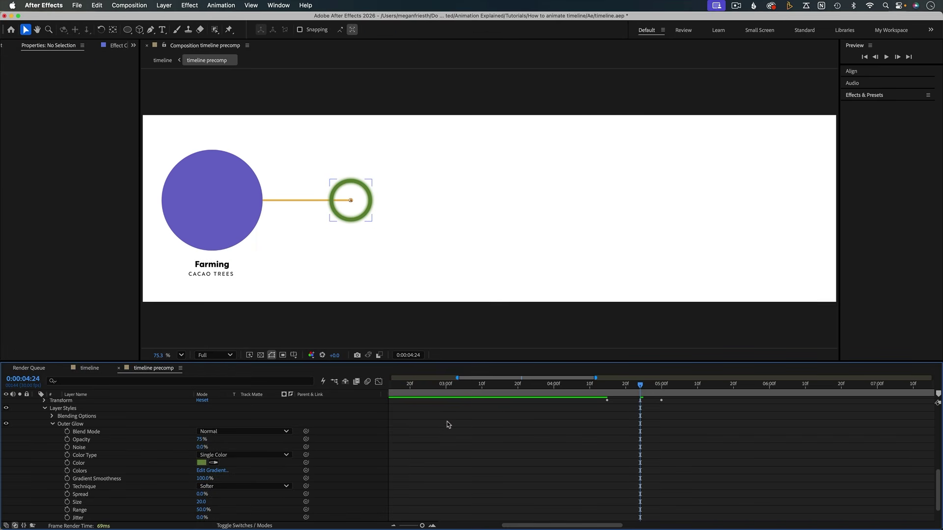
Copy the circle layer's Outer Glow style onto the highlight circle layer and check it at 0:00:05:10
mouse_move(641, 388)
mouse_down()
mouse_move(610, 388)
mouse_move(658, 391)
mouse_up()
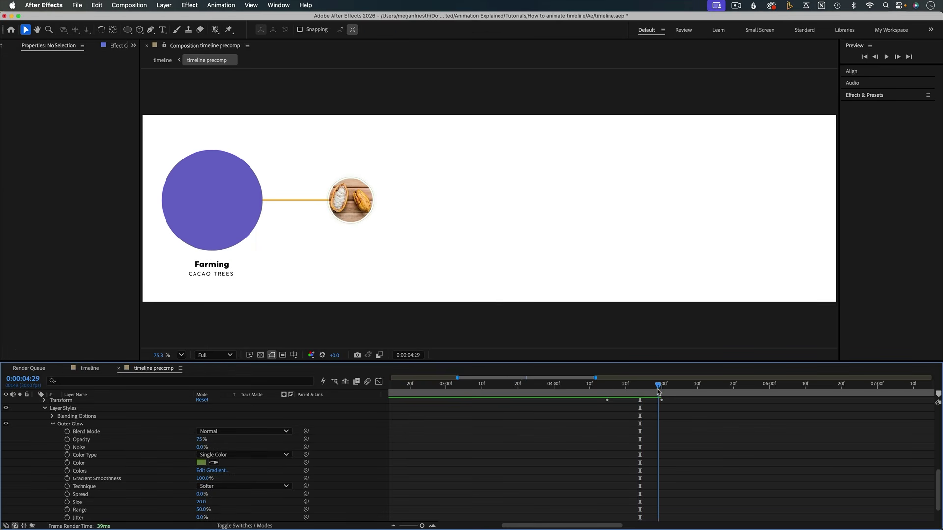
click(74, 424)
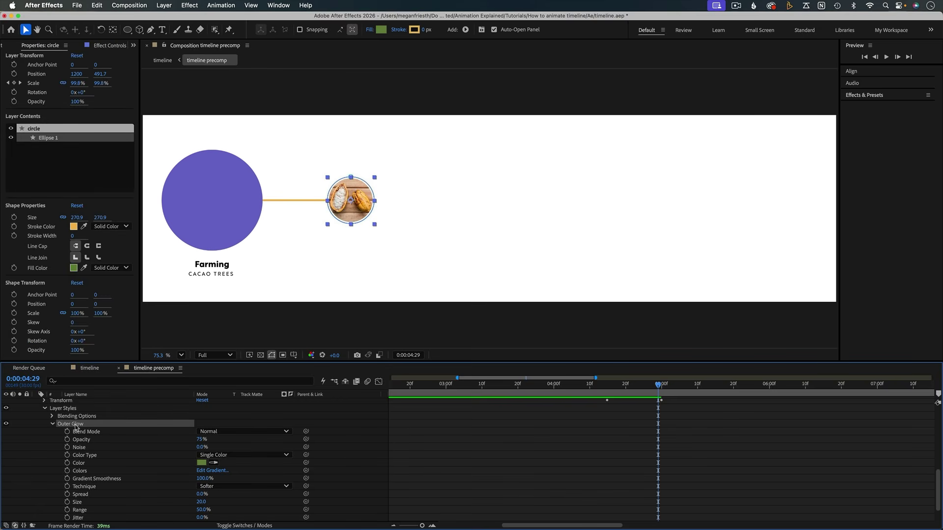
key(super+c)
scroll(76, 428, up, 3)
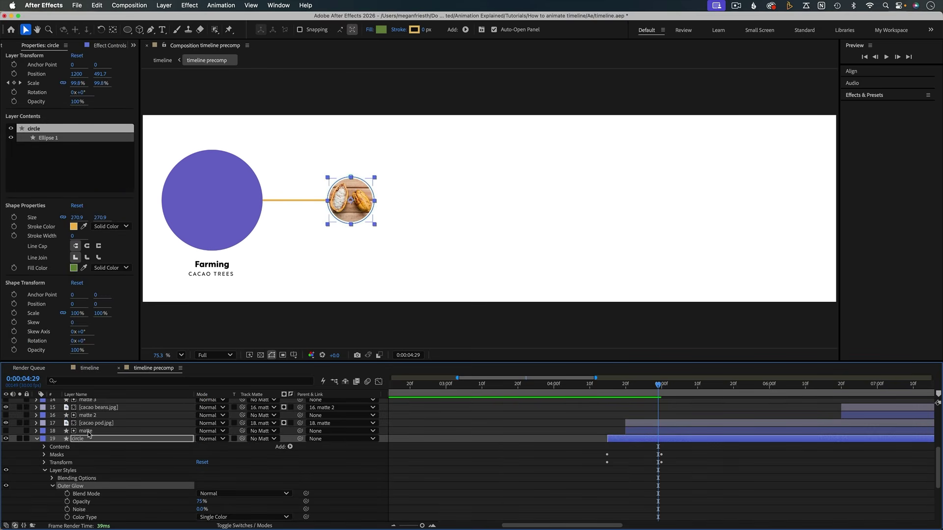
click(37, 440)
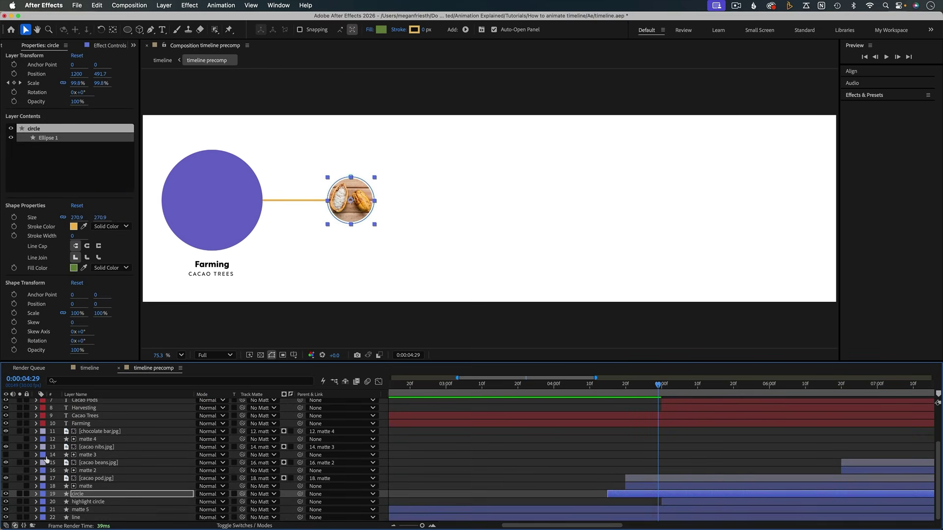
click(88, 502)
key(super+v)
drag(657, 385, 697, 387)
click(606, 476)
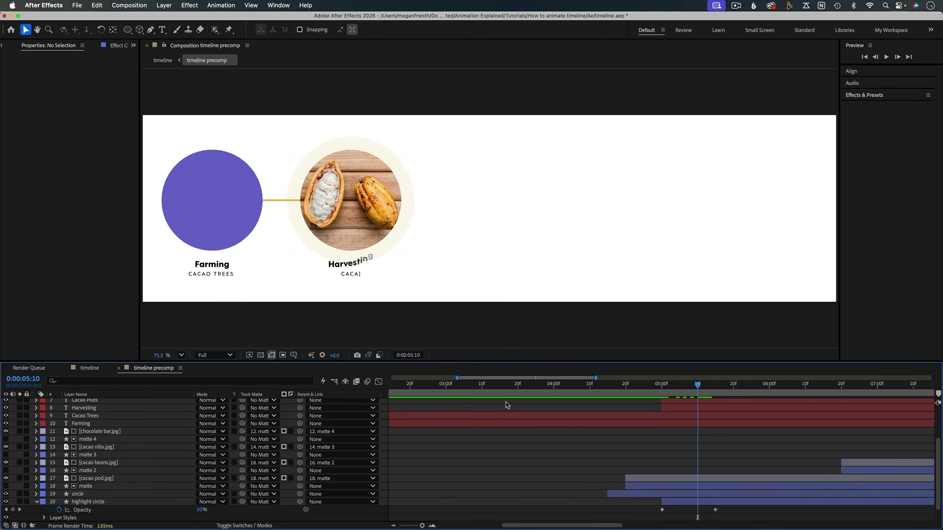
Set the highlight circle's outer glow color to the golden color sampled from the connecting line
scroll(91, 505, down, 2)
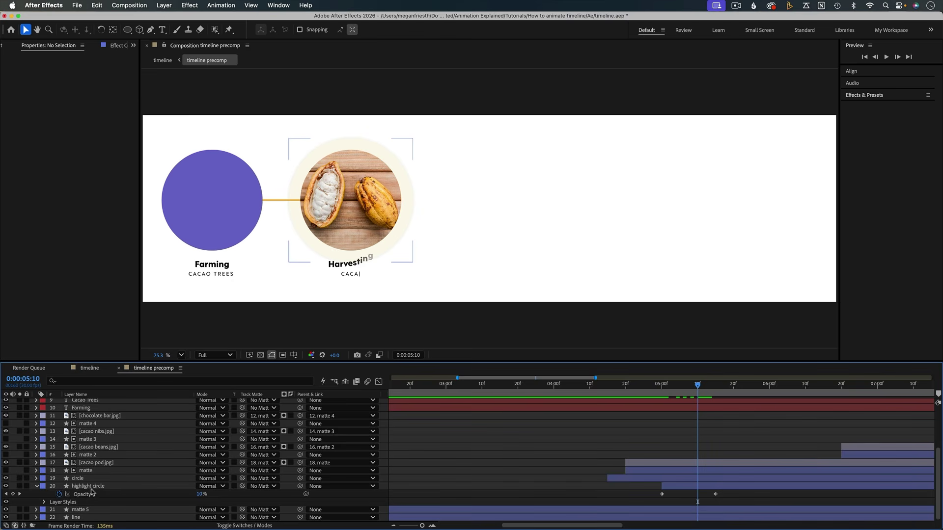
click(45, 501)
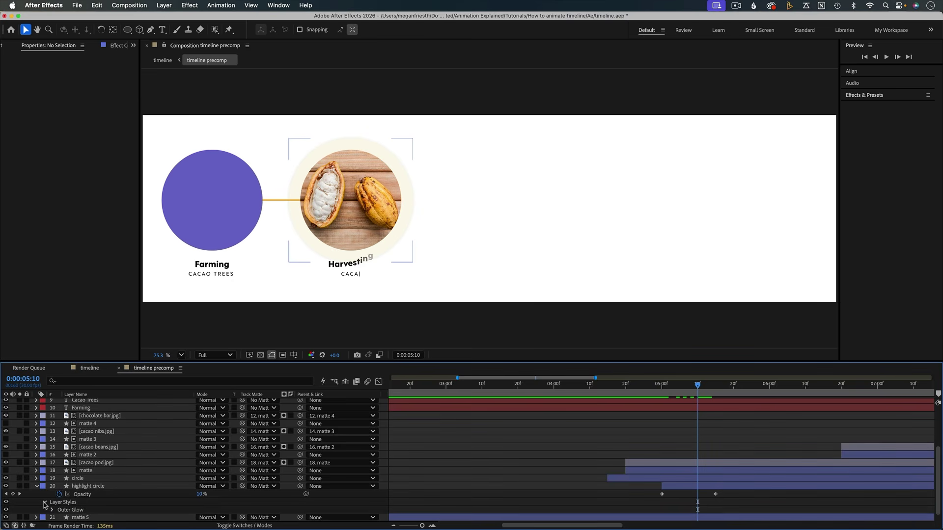
scroll(45, 505, down, 1)
click(52, 502)
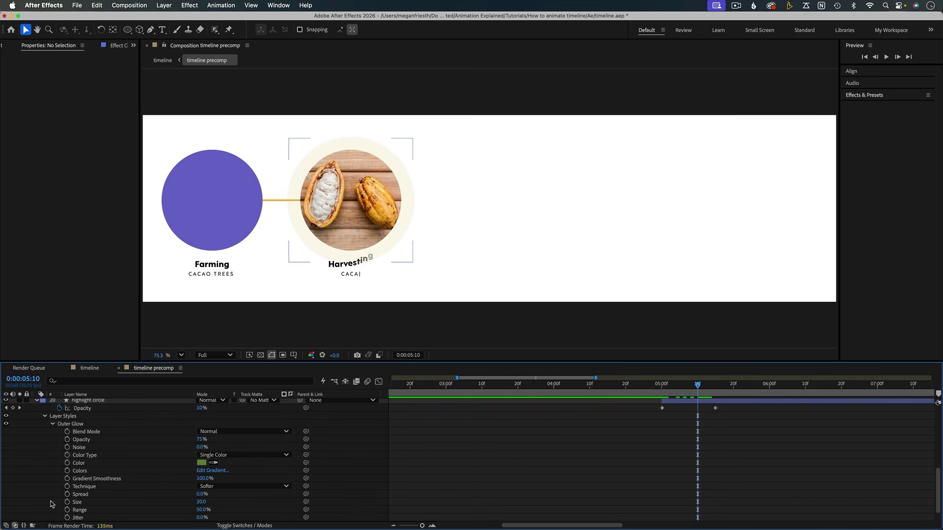
click(214, 462)
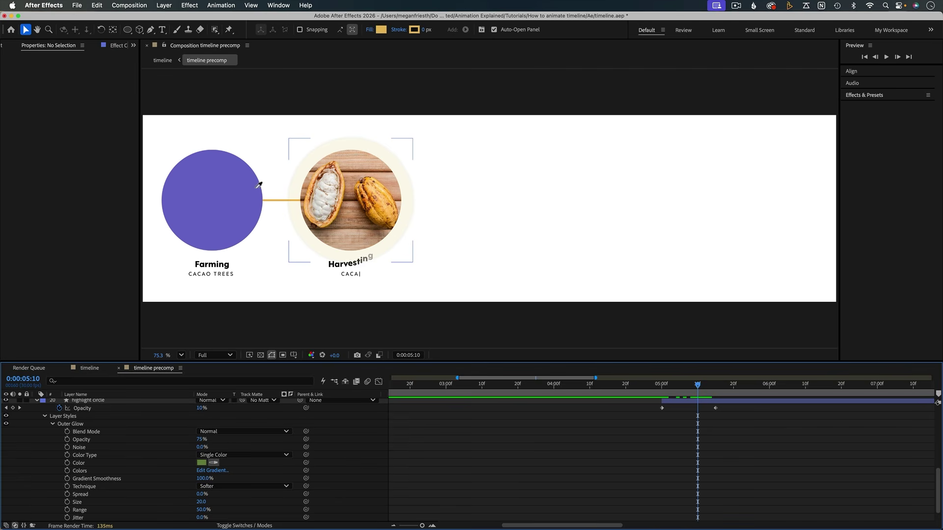
click(270, 197)
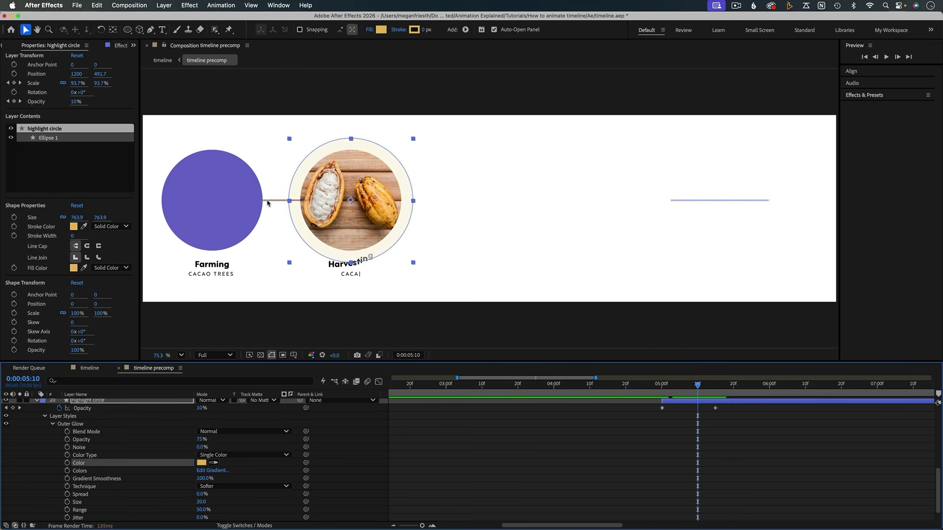
click(545, 466)
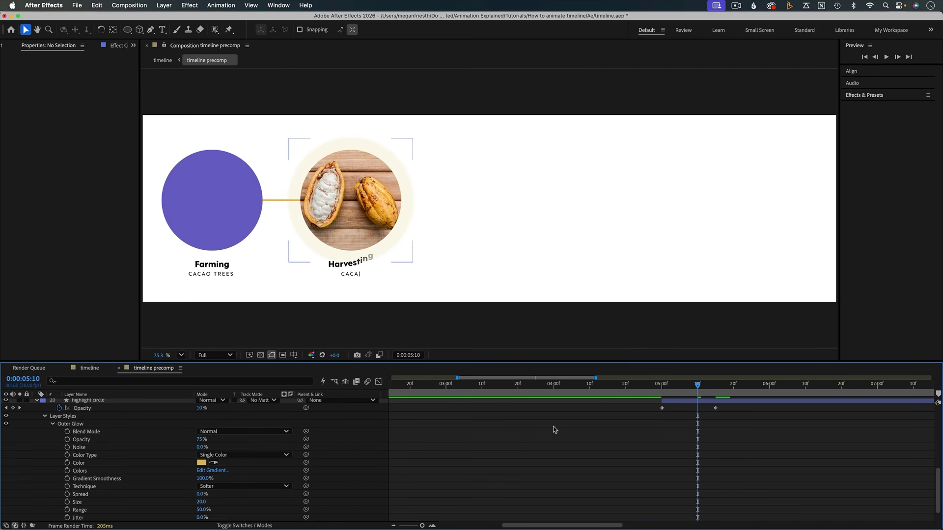
Collapse all layer properties and give the circle and highlight circle layers an Orange label
key(u)
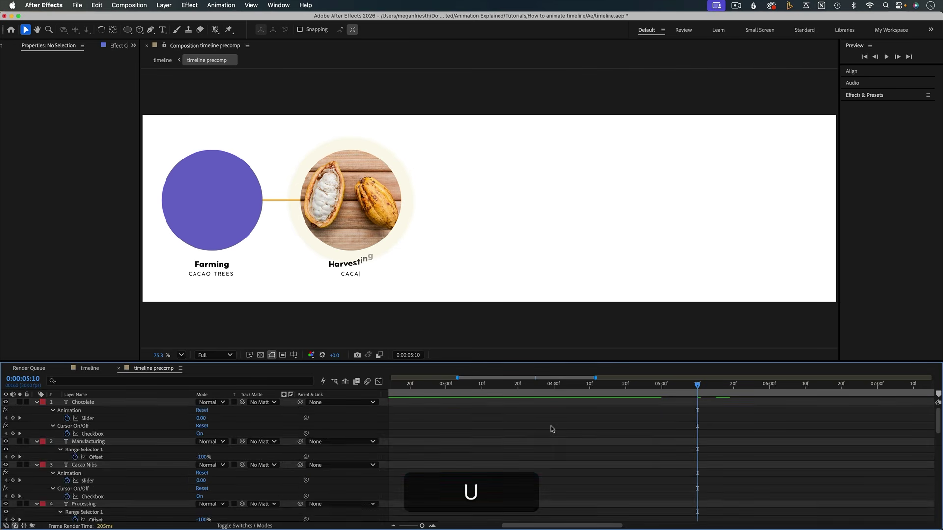
key(u)
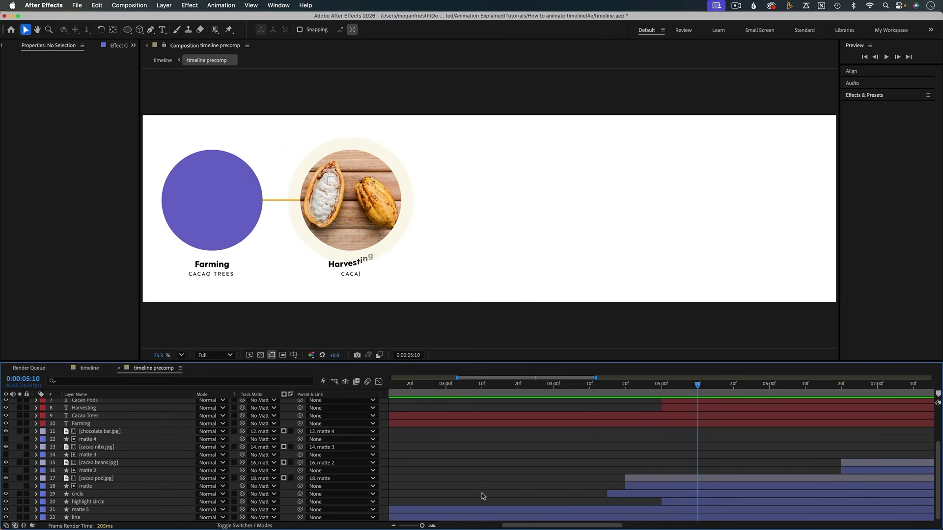
click(81, 501)
shift+click(76, 494)
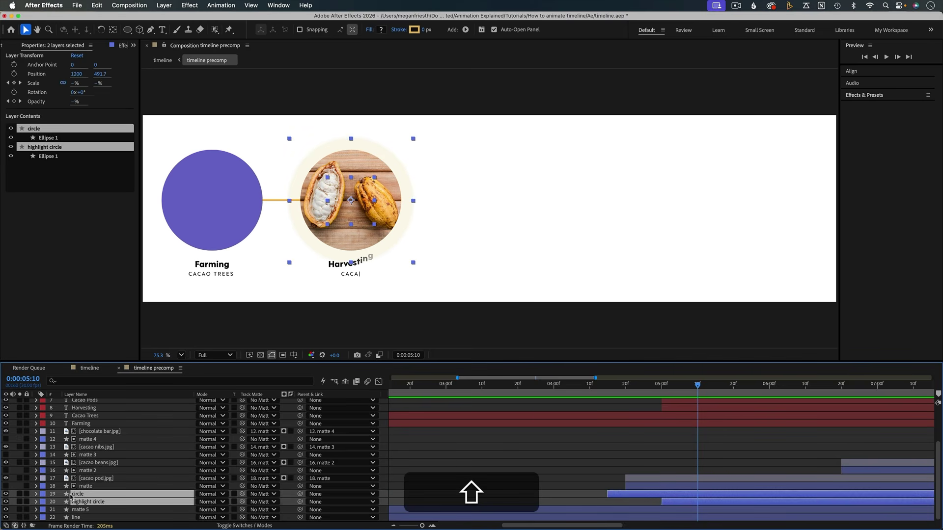
click(43, 495)
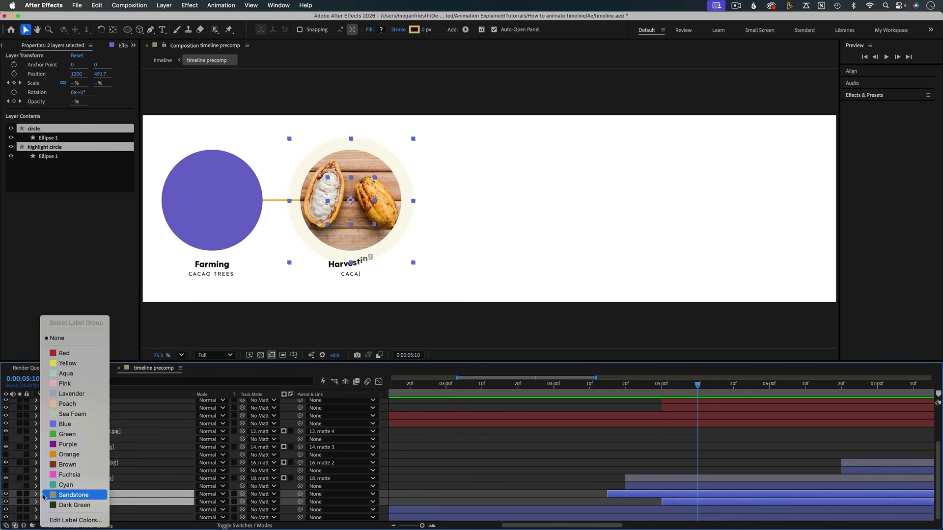
click(69, 455)
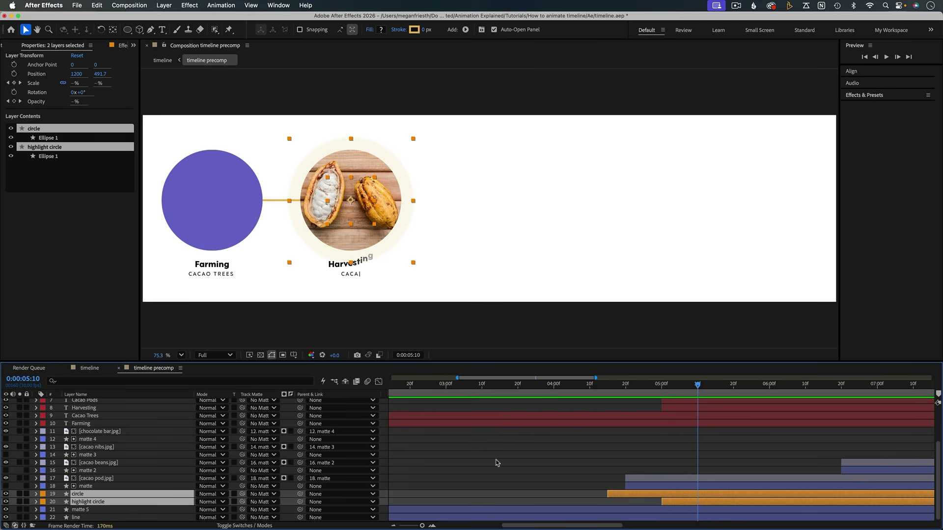
Duplicate the circle and highlight circle layers, keep the copies together in the layer stack, and set their X position to 2000
key(super+d)
drag(90, 510, 90, 499)
key(p)
click(201, 518)
text(200)
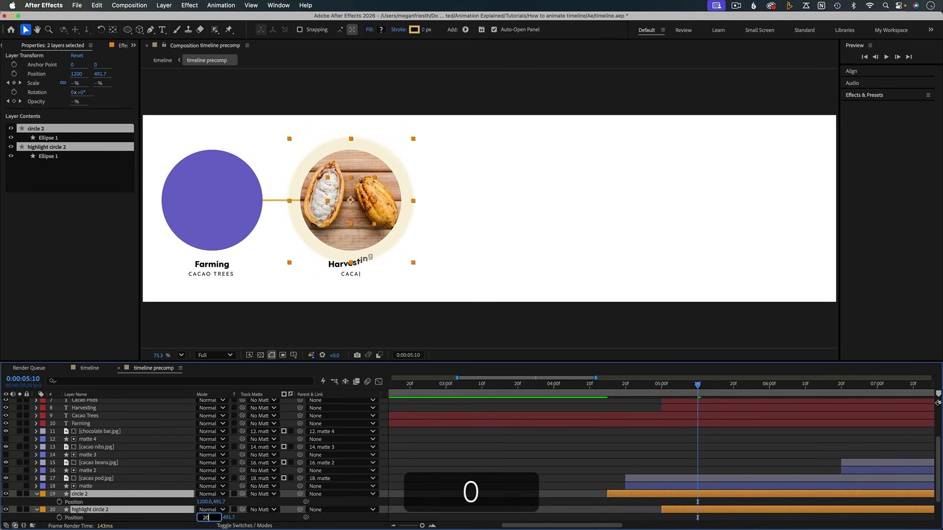
key(Return)
scroll(168, 501, down, 2)
key(super+z)
click(201, 501)
text(2000)
key(Return)
Place the circle 2 and highlight circle 2 layers below matte 2 and shift them in time to match the cacao beans image
scroll(182, 470, down, 1)
drag(182, 470, 182, 449)
scroll(505, 453, right, 3)
drag(504, 452, 713, 386)
click(711, 386)
drag(720, 452, 727, 454)
key(u)
scroll(632, 469, right, 3)
Duplicate the circle 2 pair, place the copies below matte 3, and start circle 3 at 0:00:08:15
key(super+d)
drag(99, 463, 98, 444)
click(737, 386)
drag(661, 450, 877, 450)
scroll(737, 449, right, 3)
Set the X position of circle 3 and highlight circle 3 to 2800
key(p)
click(202, 470)
text(2800)
key(Return)
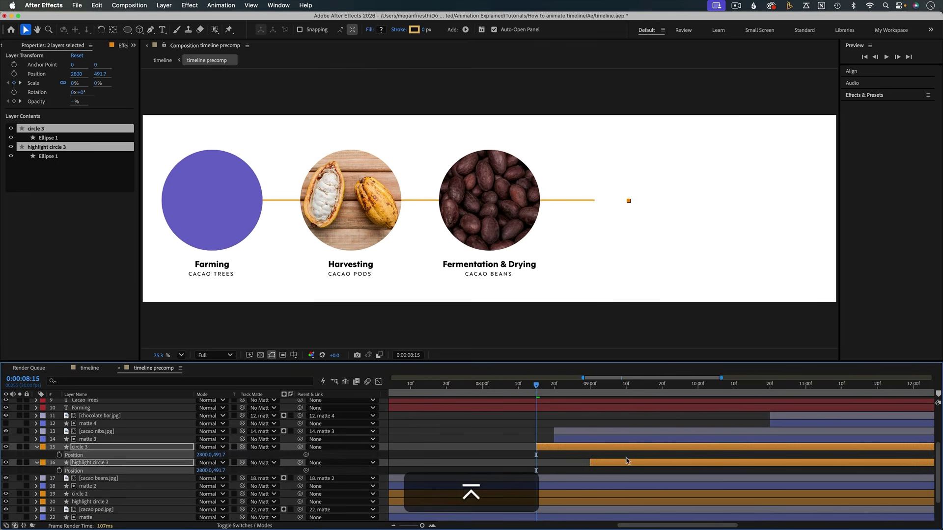
key(p)
Duplicate the circle 3 pair, place the copies below matte 4, and start circle 4 at 0:00:10:15
click(716, 386)
key(super+d)
drag(98, 450, 98, 429)
drag(589, 432, 805, 433)
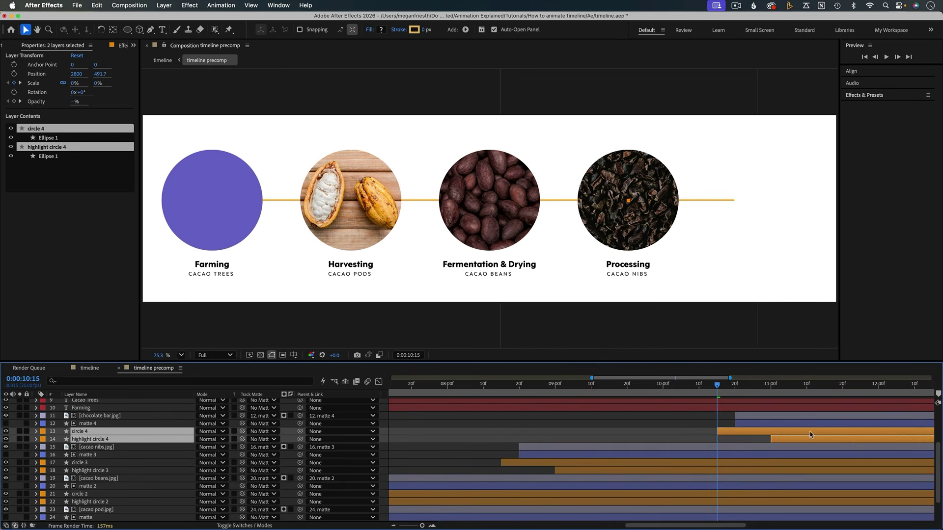
Change the circle 4 pair's X position to line up with the chocolate bar image, and preview the main timeline composition from the start
key(p)
click(202, 439)
text(360)
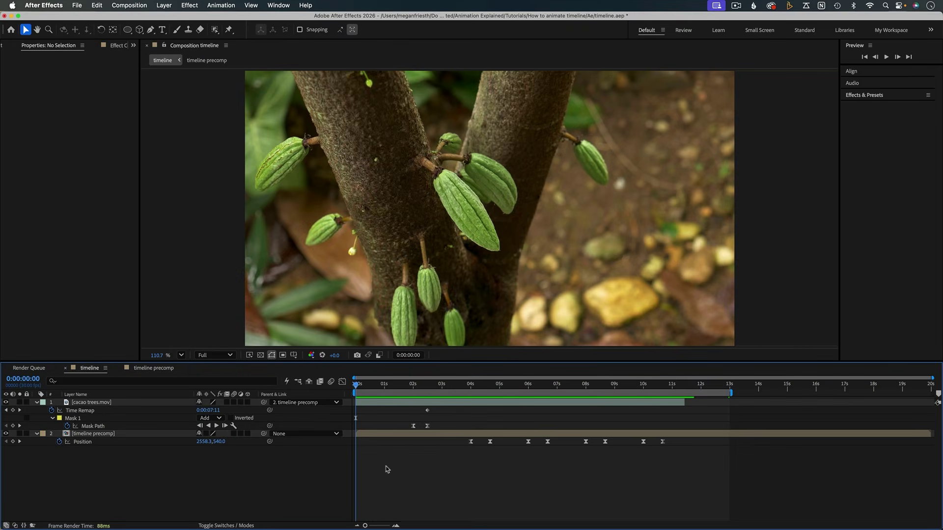
key(space)
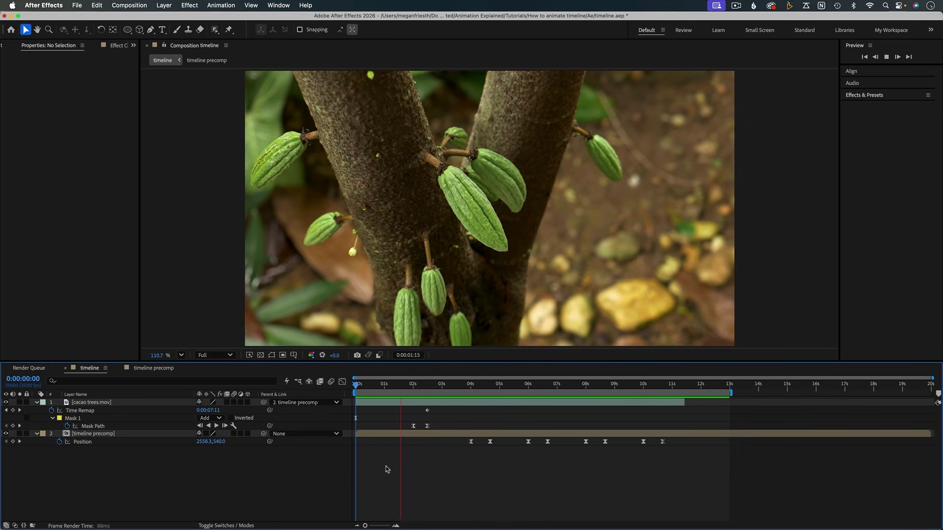